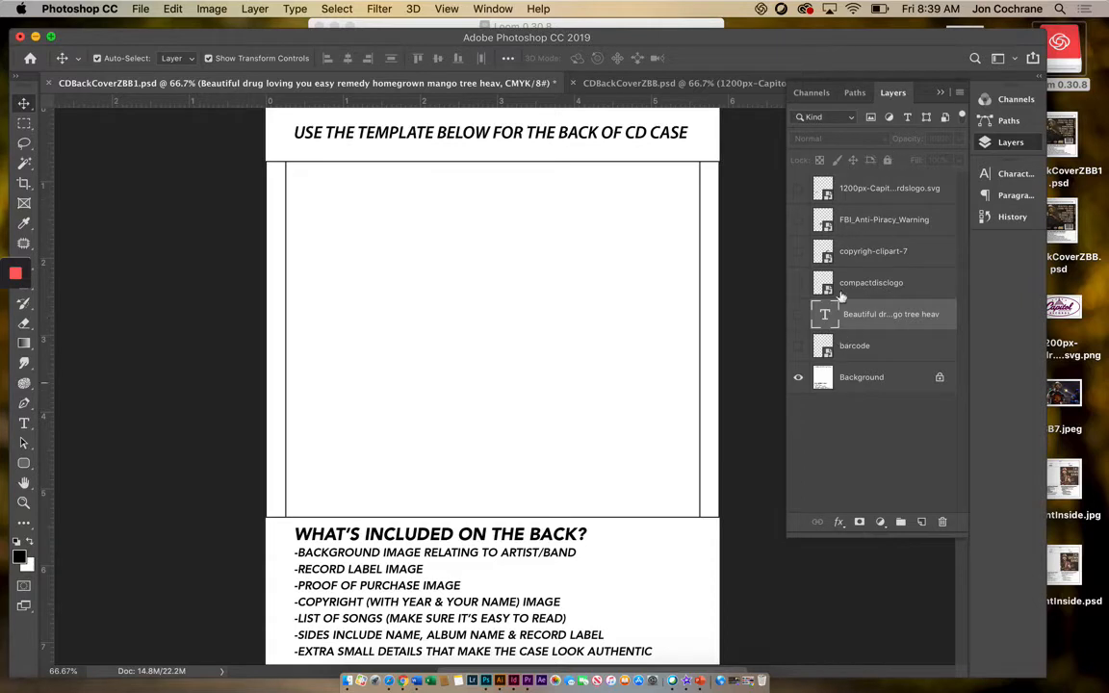
Place ZBB7.jpeg as an embedded image and scale it to about 19.8% so it spans the template frame's full height
{"action": "left_click", "coordinate": [141, 10]}
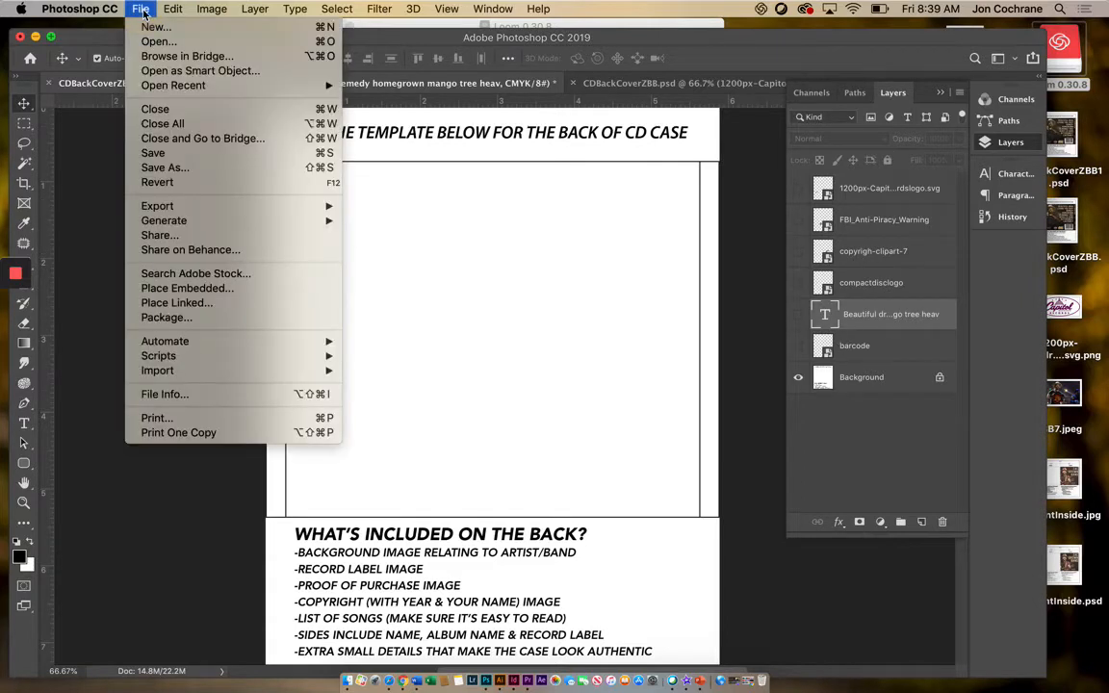
{"action": "left_click", "coordinate": [189, 289]}
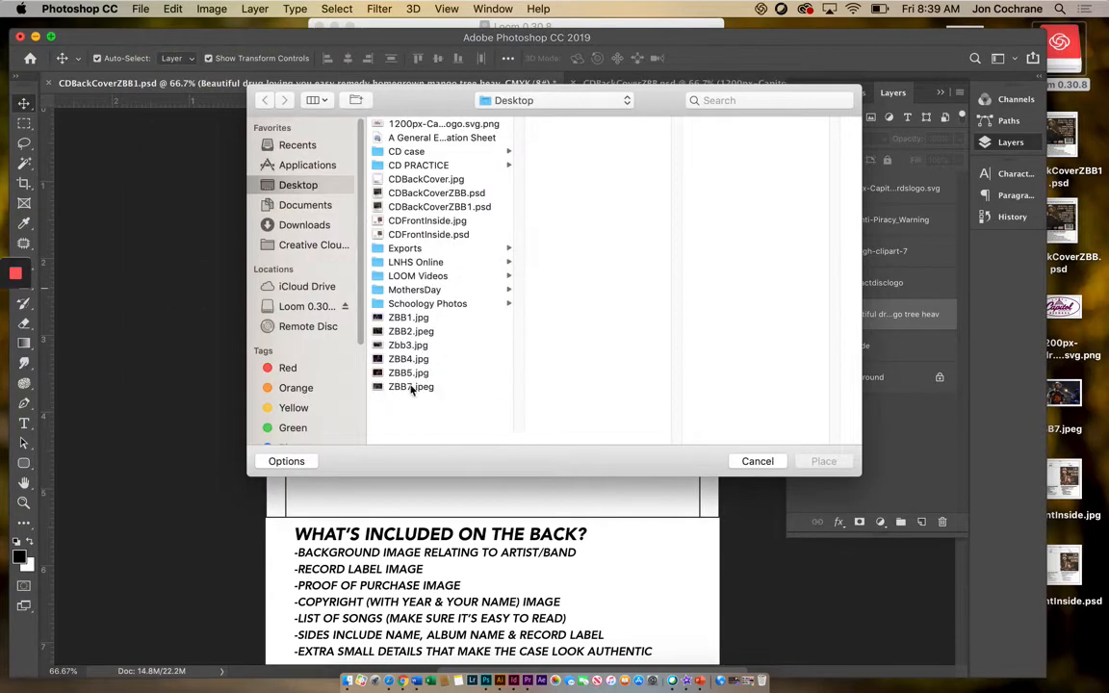
{"action": "left_click", "coordinate": [411, 387]}
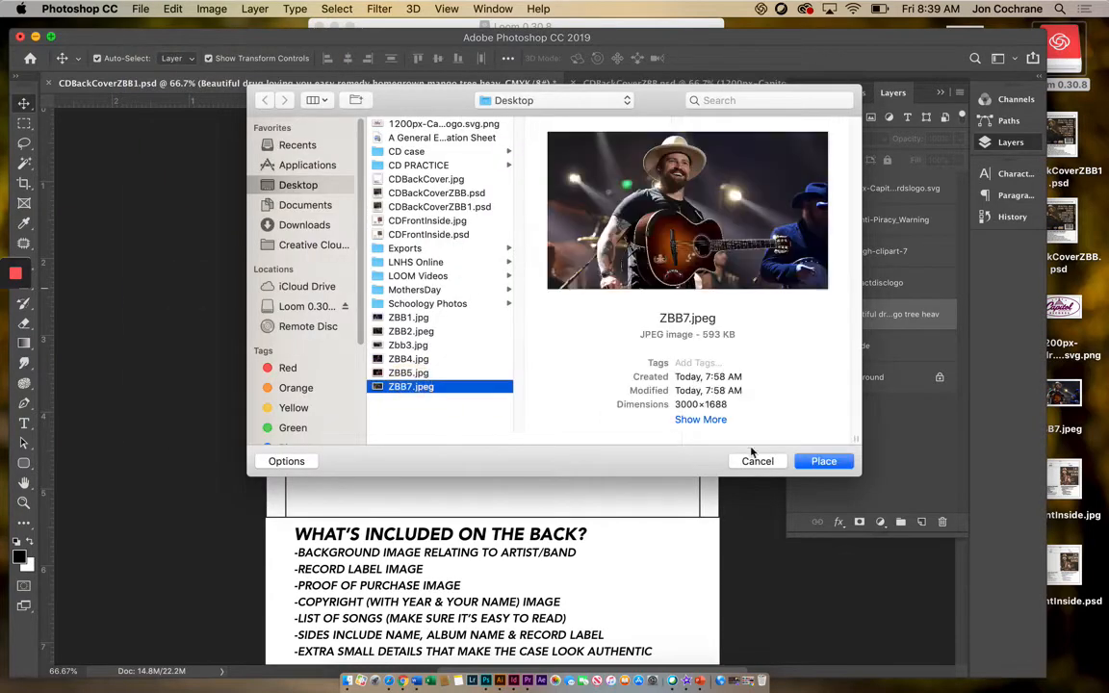
{"action": "left_click", "coordinate": [825, 462]}
{"action": "left_click_drag", "start_coordinate": [377, 351], "coordinate": [404, 251]}
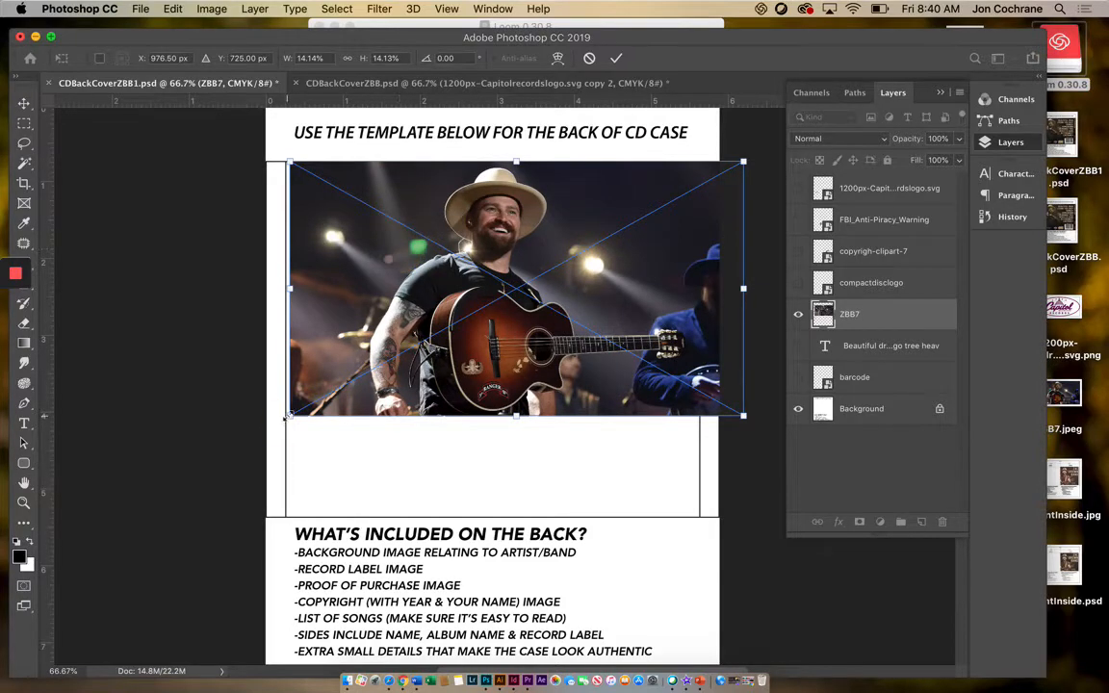
{"action": "left_click_drag", "start_coordinate": [288, 421], "coordinate": [125, 548]}
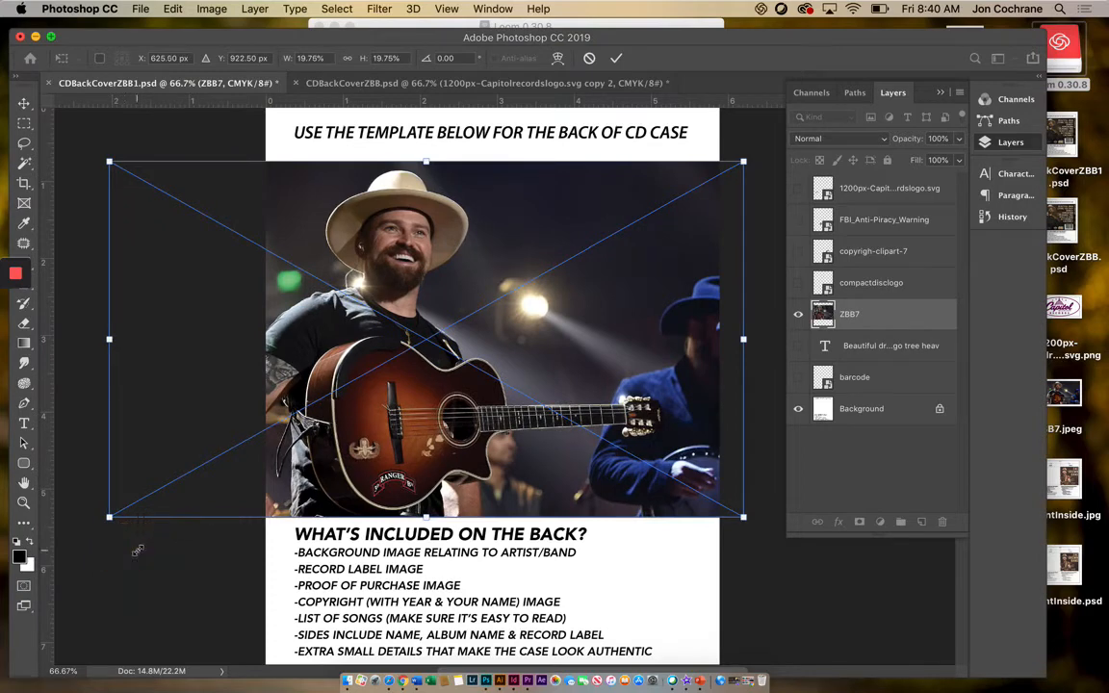
{"action": "key", "text": "Return"}
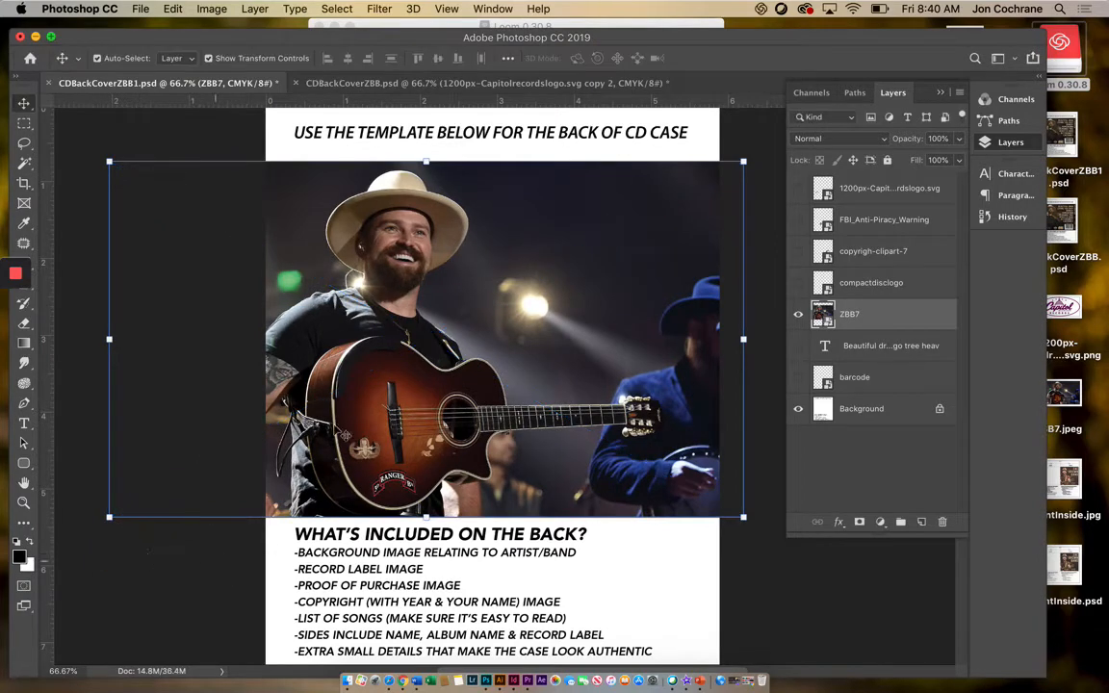
Reposition the photo horizontally so the singer and whole guitar sit within the frame, and nudge it slightly down
{"action": "left_click_drag", "start_coordinate": [363, 374], "coordinate": [469, 376]}
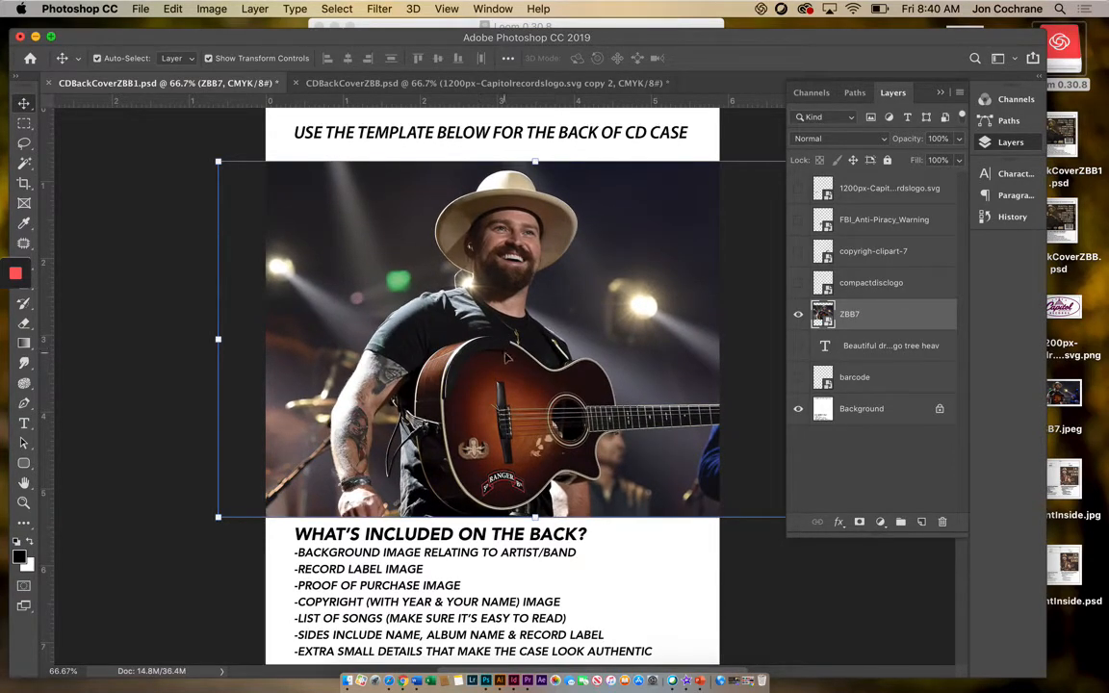
{"action": "left_click_drag", "start_coordinate": [541, 307], "coordinate": [450, 307]}
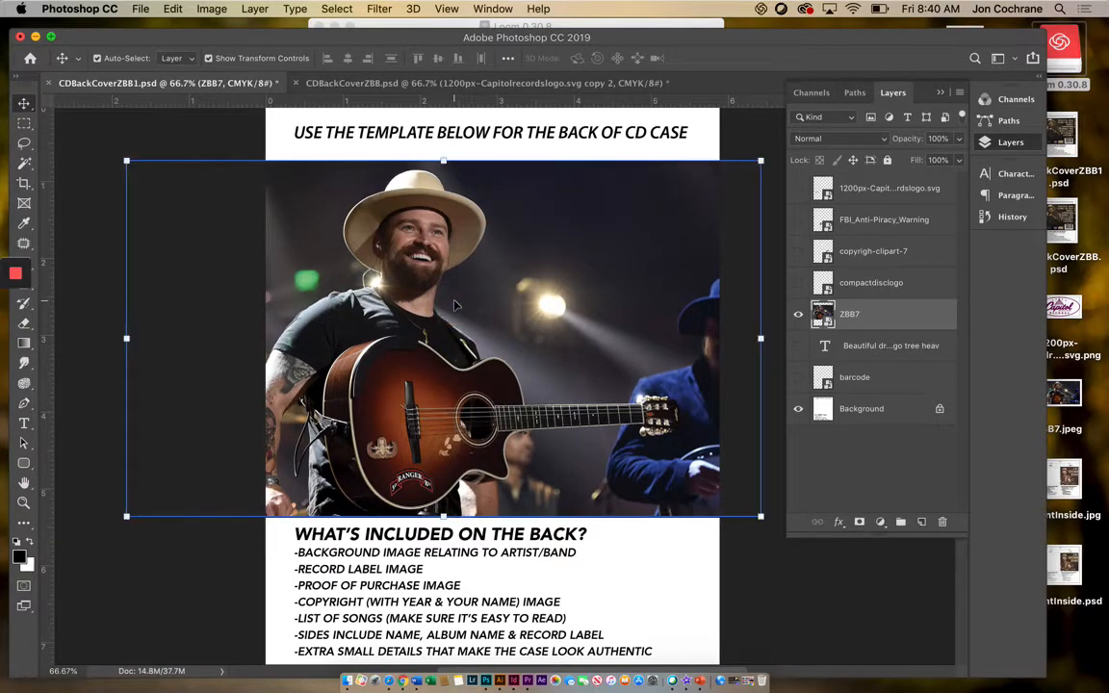
{"action": "key", "text": "Down"}
{"action": "key", "text": "Down"}
{"action": "key", "text": "Down"}
{"action": "key", "text": "Down"}
{"action": "key", "text": "Down"}
{"action": "key", "text": "Down"}
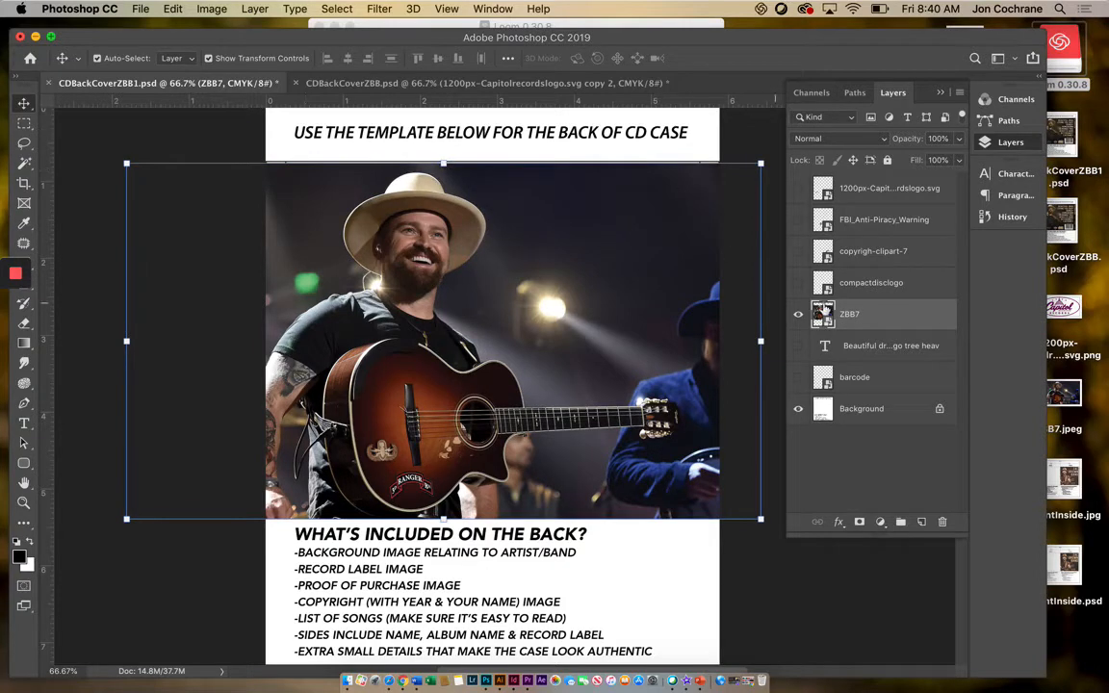
Rasterize the ZBB7 layer and delete the parts of the photo covering the template's left and right side strips
{"action": "right_click", "coordinate": [853, 312]}
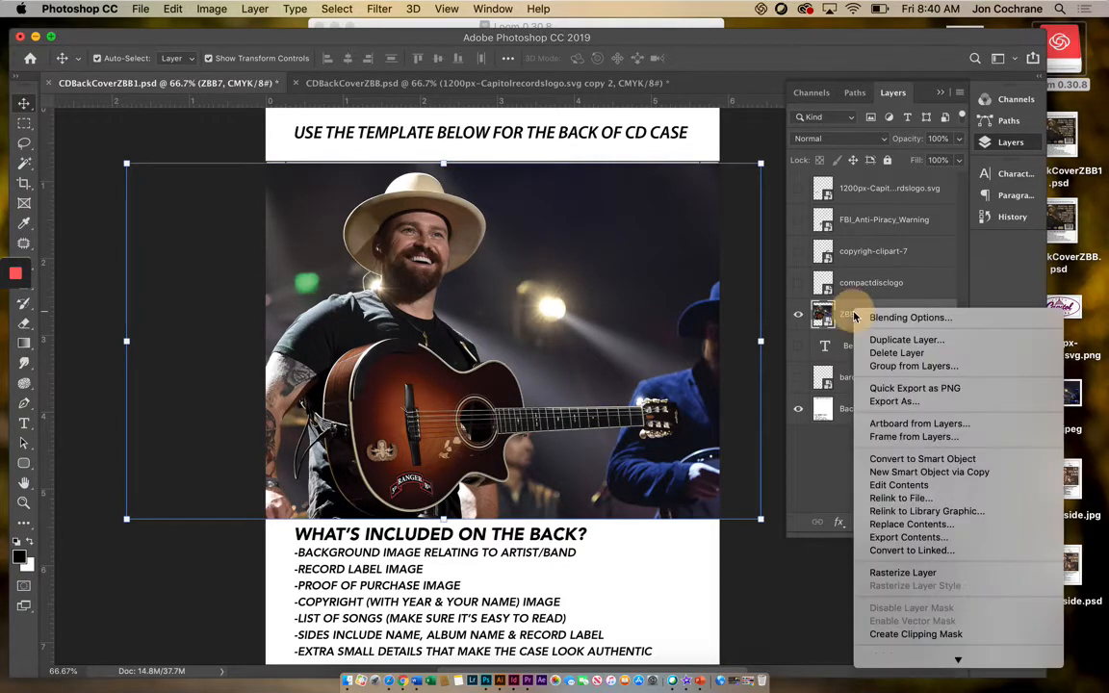
{"action": "left_click", "coordinate": [895, 574]}
{"action": "left_click", "coordinate": [24, 123]}
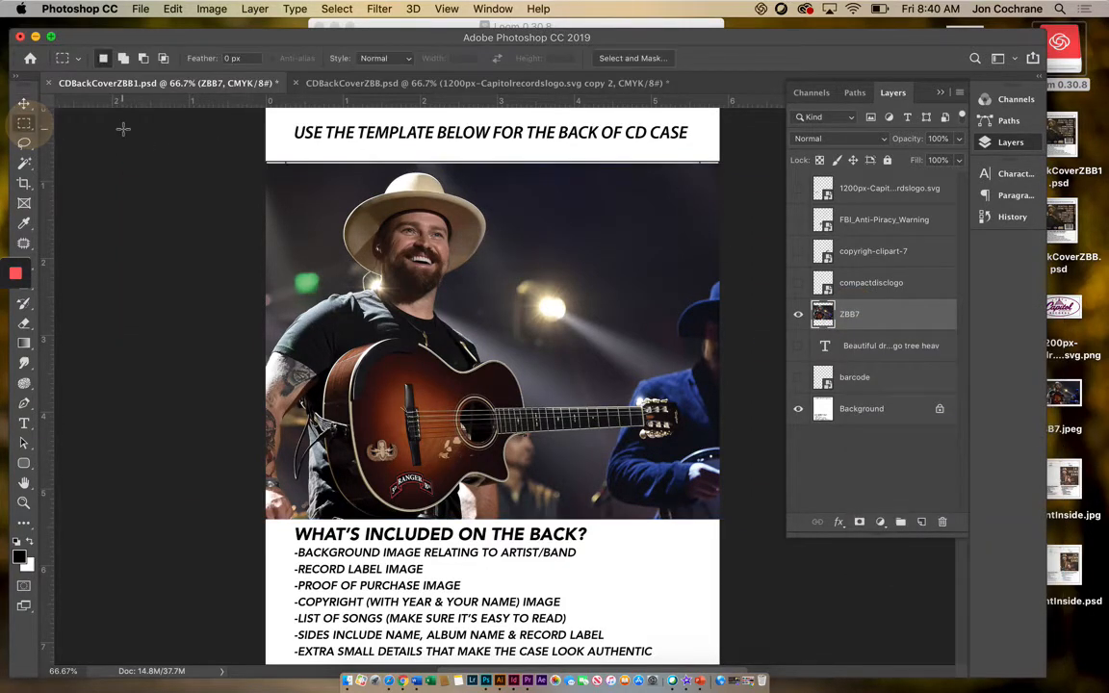
{"action": "left_click_drag", "start_coordinate": [267, 125], "coordinate": [286, 556]}
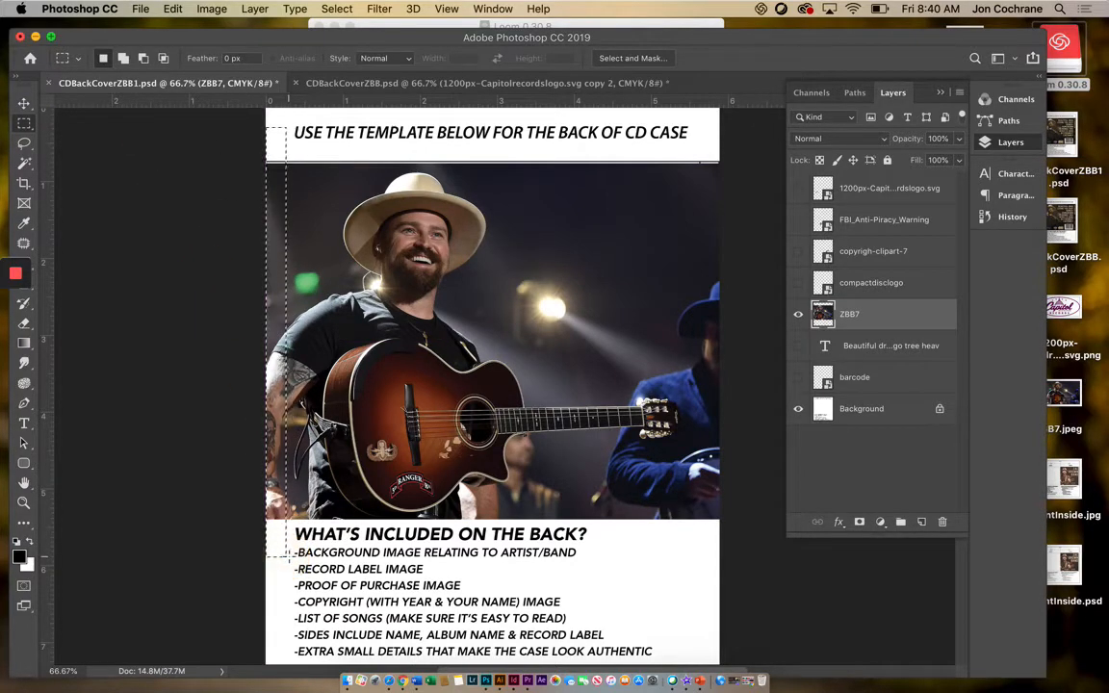
{"action": "key", "text": "Delete"}
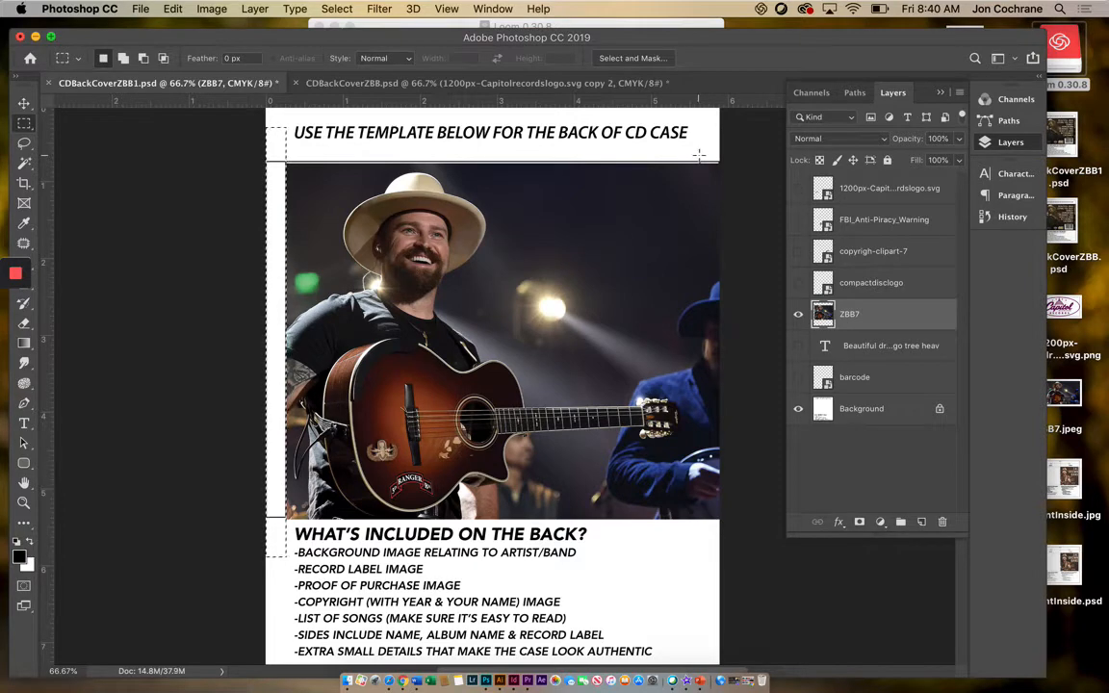
{"action": "left_click_drag", "start_coordinate": [700, 155], "coordinate": [786, 529]}
{"action": "key", "text": "Delete"}
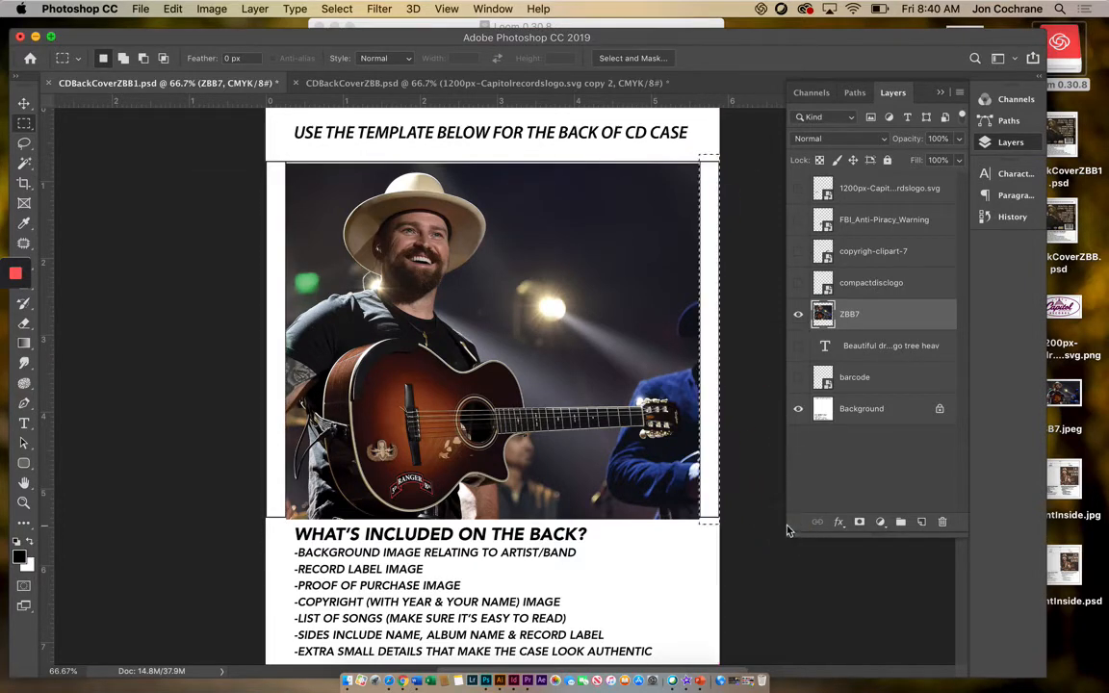
Clear the selection and nudge the trimmed photo up to line up with the template frame
{"action": "left_click", "coordinate": [142, 147]}
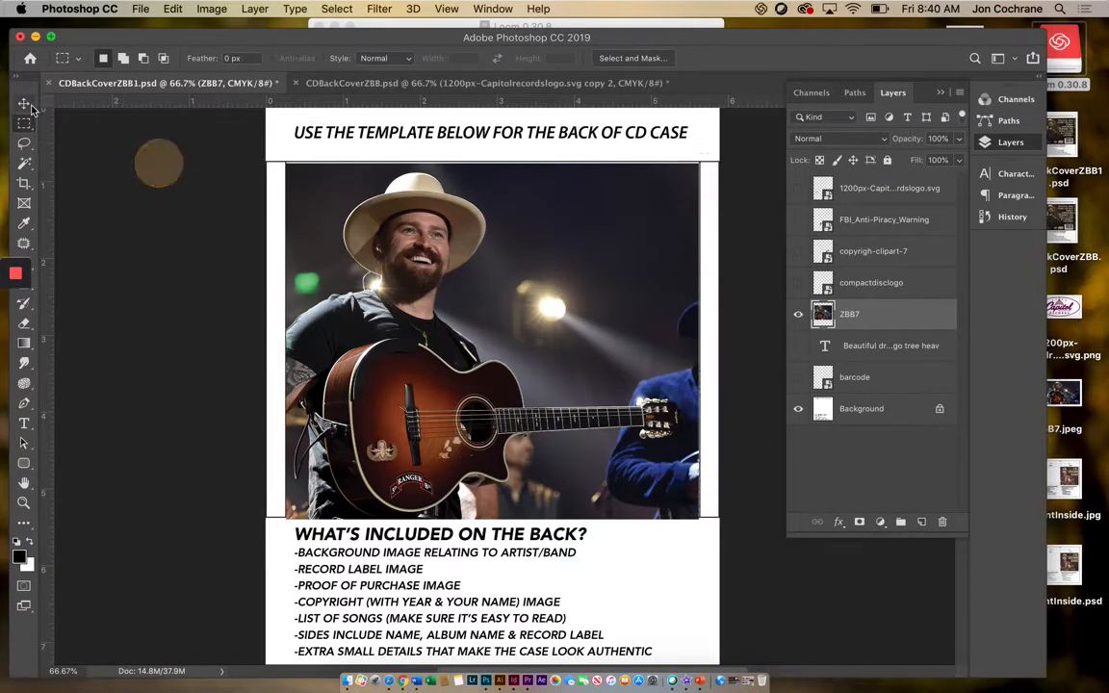
{"action": "left_click", "coordinate": [24, 102]}
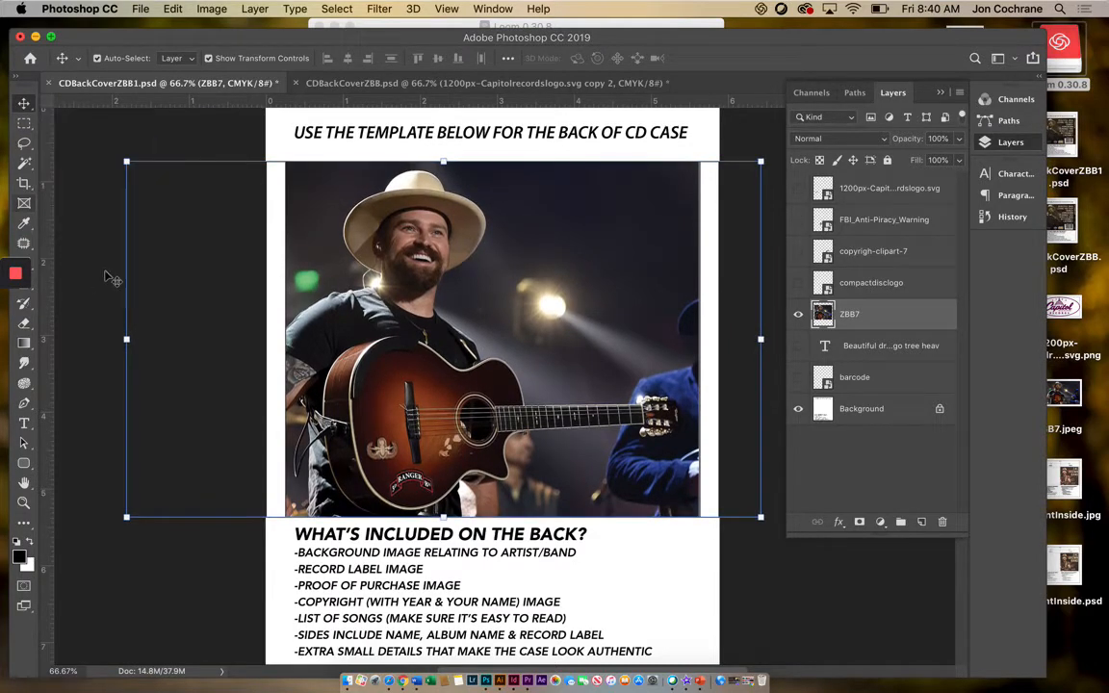
{"action": "left_click", "coordinate": [89, 237]}
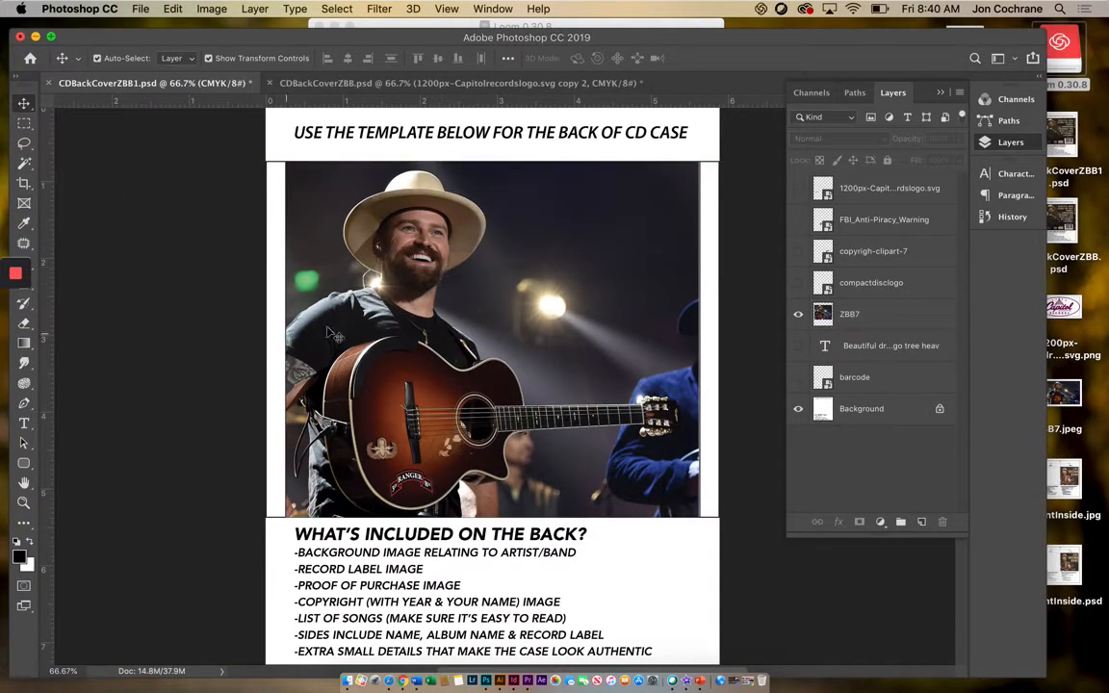
Colorize the ZBB7 photo layer with a Hue/Saturation adjustment, setting hue to 31 and saturation to 41
{"action": "left_click", "coordinate": [214, 10]}
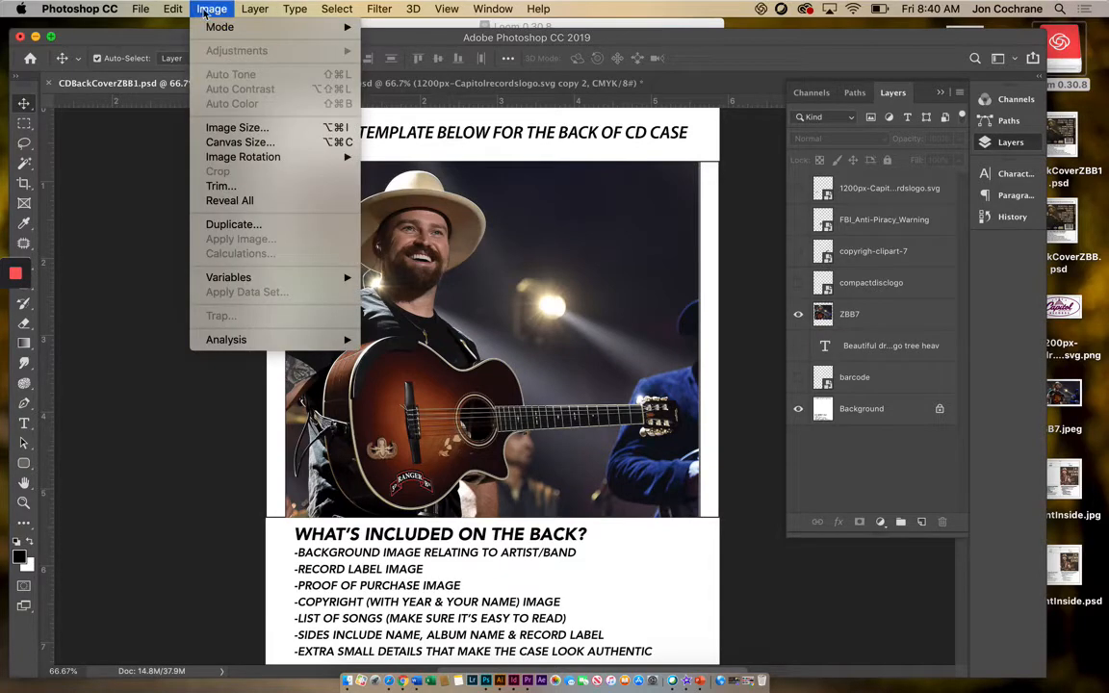
{"action": "left_click", "coordinate": [207, 10]}
{"action": "left_click", "coordinate": [895, 314]}
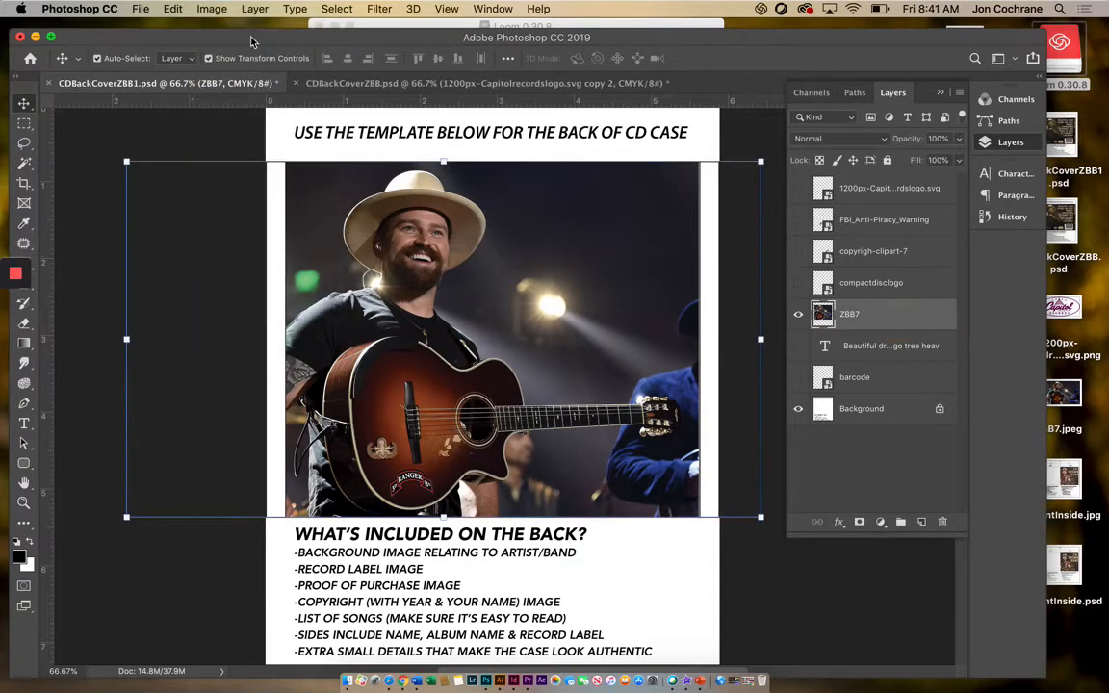
{"action": "left_click", "coordinate": [212, 9]}
{"action": "mouse_move", "coordinate": [322, 51]}
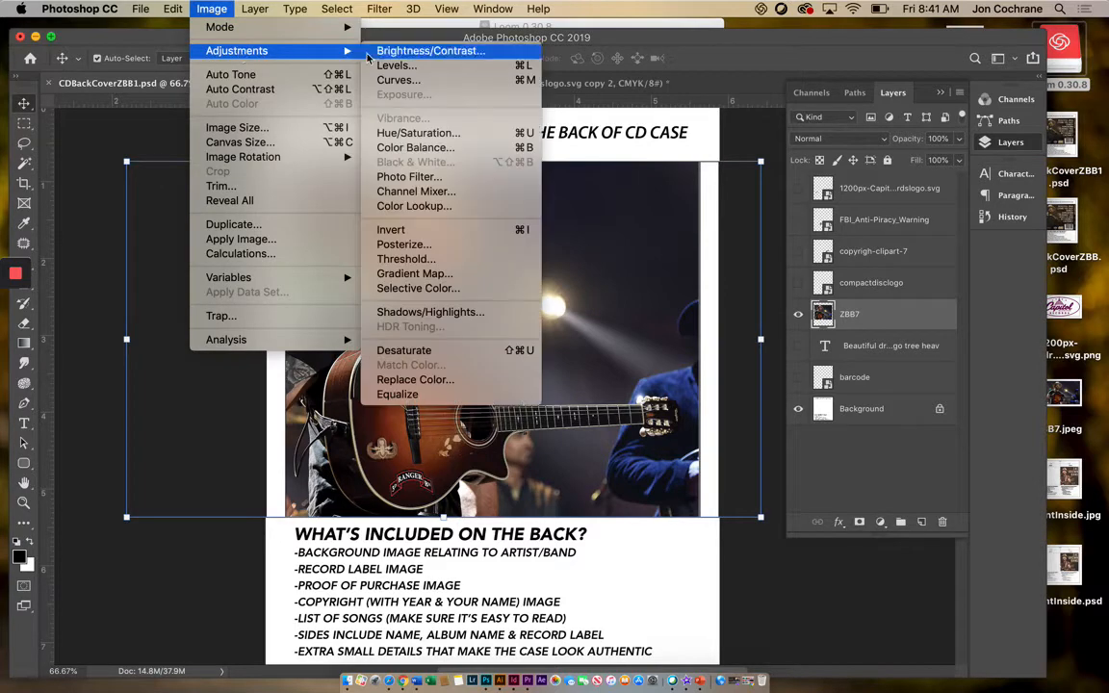
{"action": "left_click", "coordinate": [375, 132]}
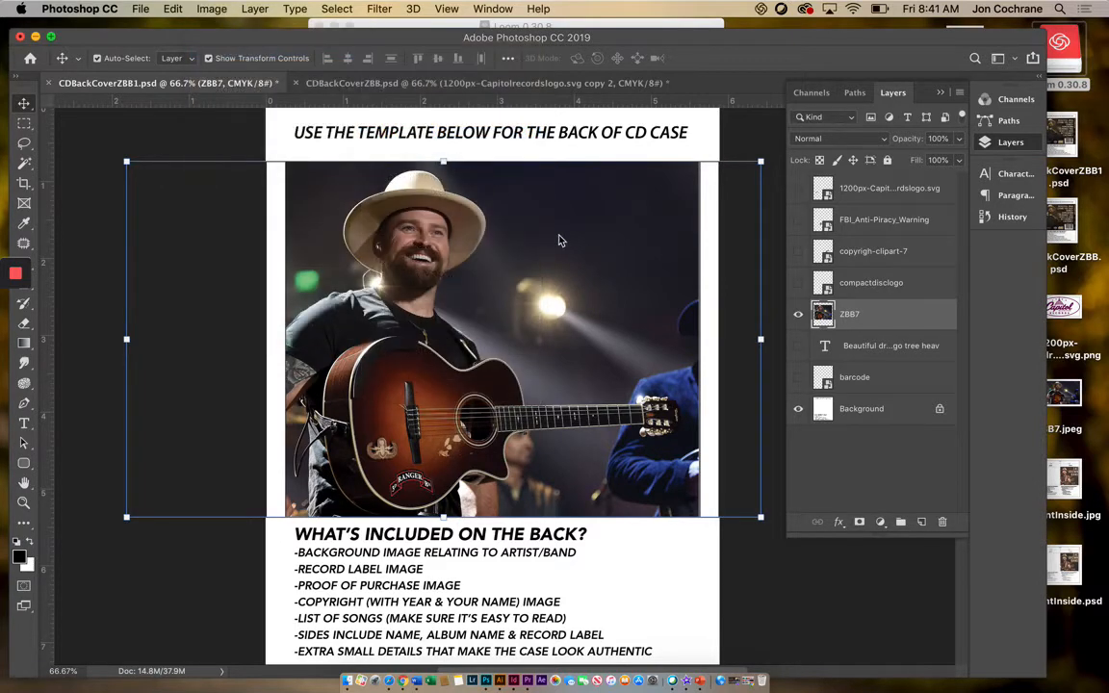
{"action": "left_click_drag", "start_coordinate": [729, 427], "coordinate": [680, 425]}
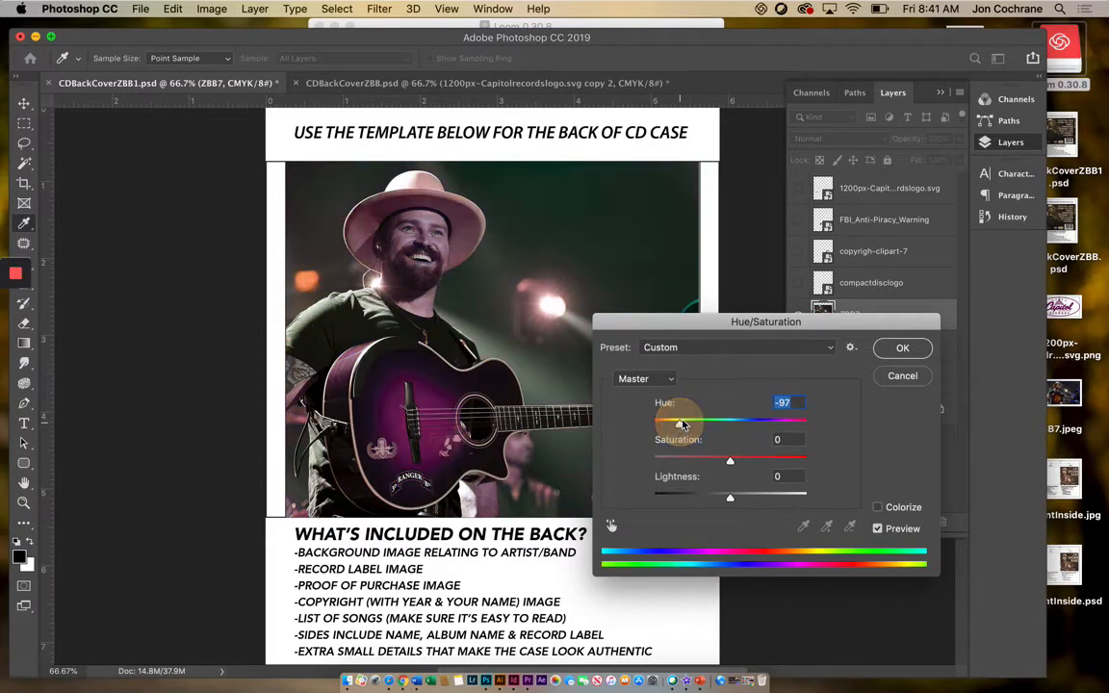
{"action": "left_click", "coordinate": [878, 508]}
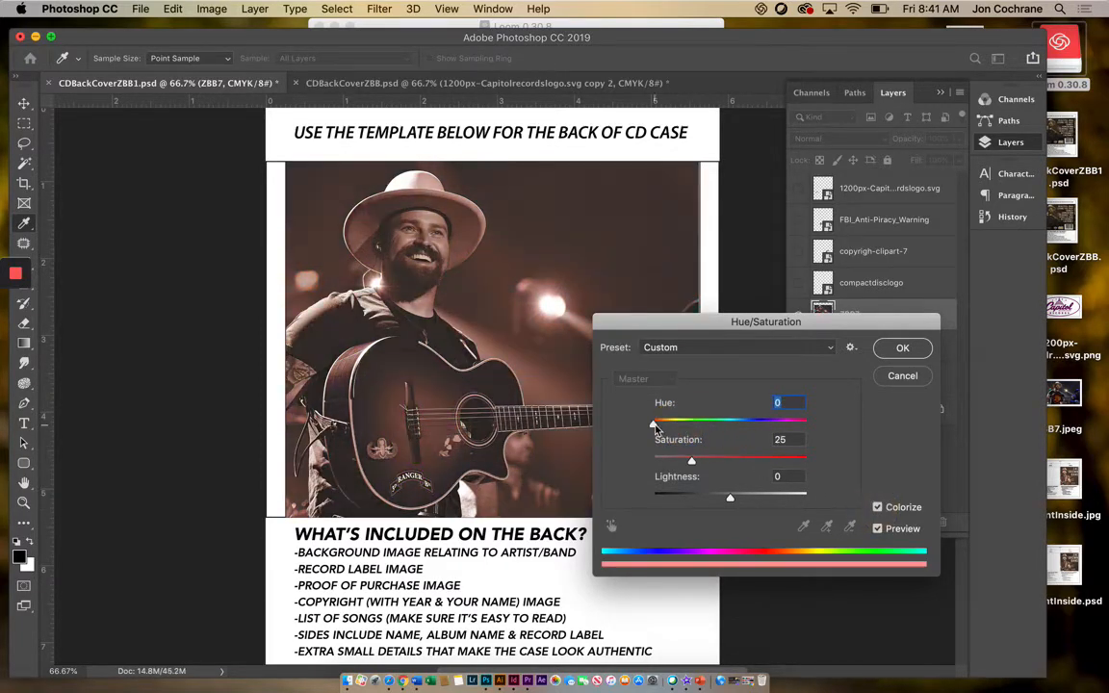
{"action": "left_click_drag", "start_coordinate": [655, 426], "coordinate": [714, 462]}
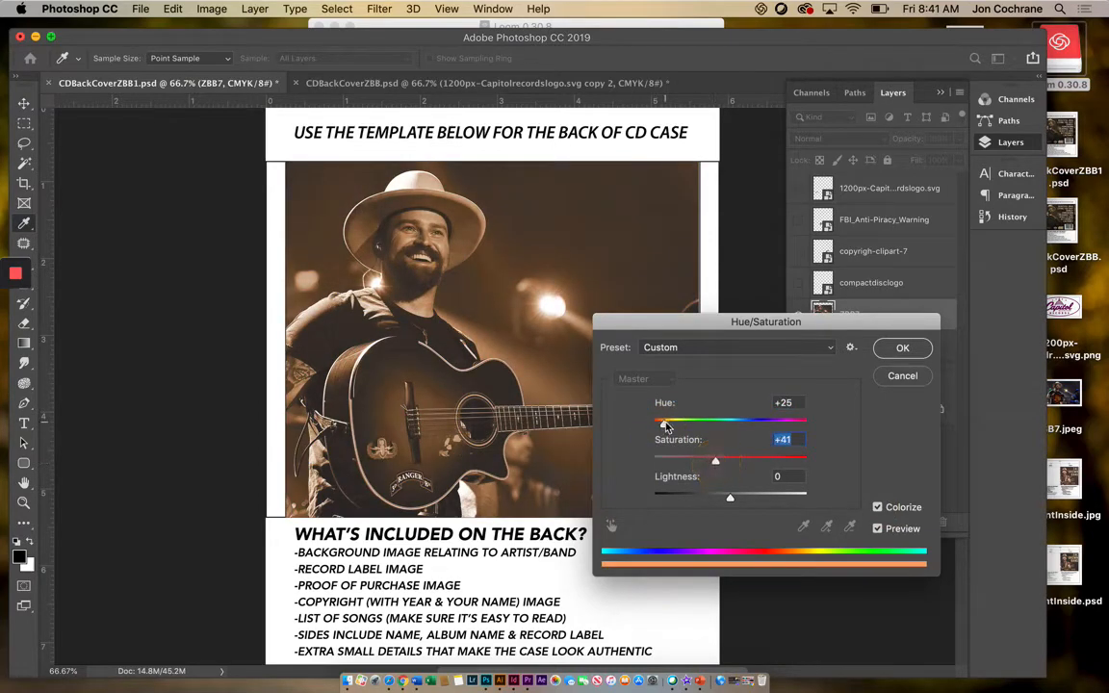
{"action": "left_click_drag", "start_coordinate": [666, 426], "coordinate": [666, 424]}
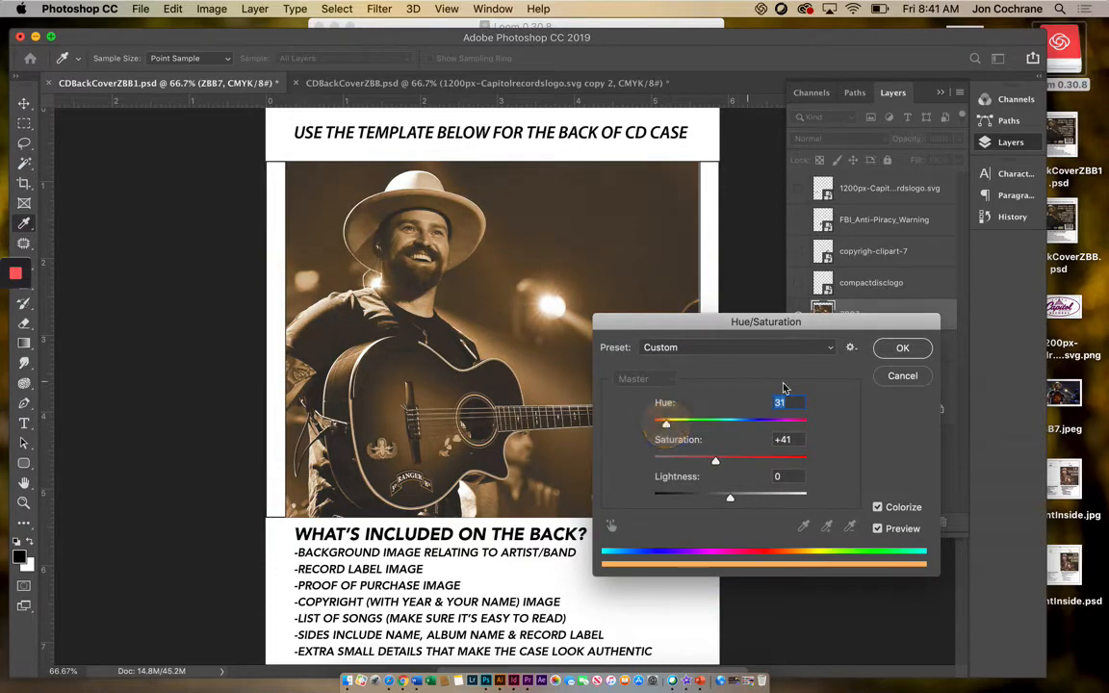
{"action": "left_click", "coordinate": [891, 351]}
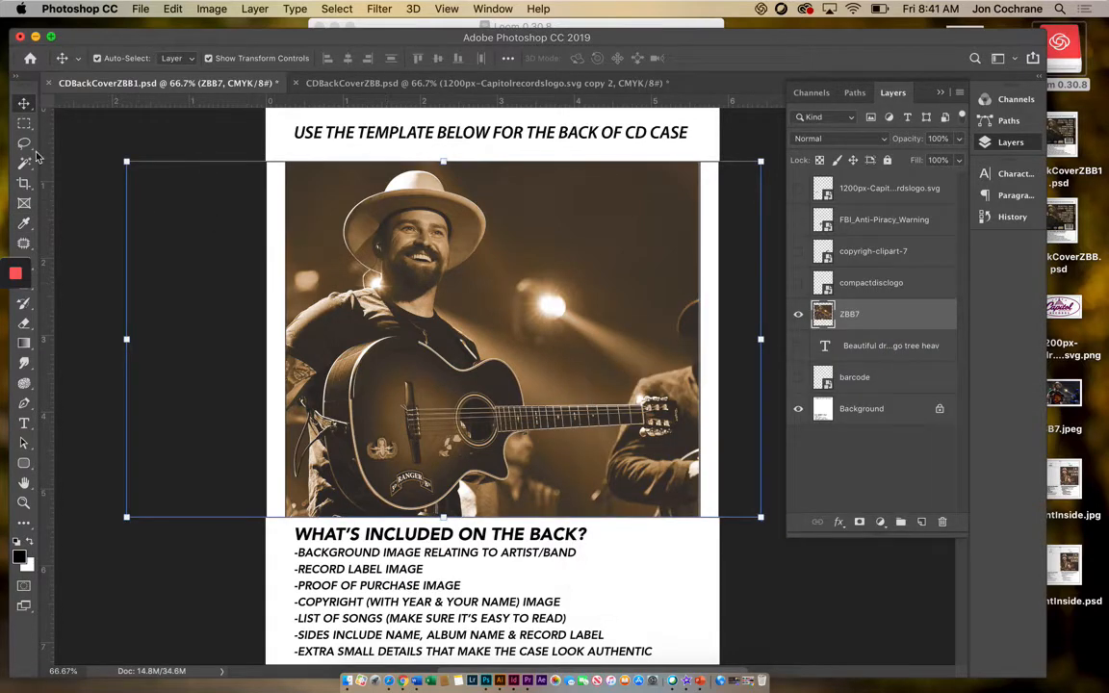
Add a new layer above the photo and make a rectangular selection around the template's blank right side strip
{"action": "left_click", "coordinate": [24, 124]}
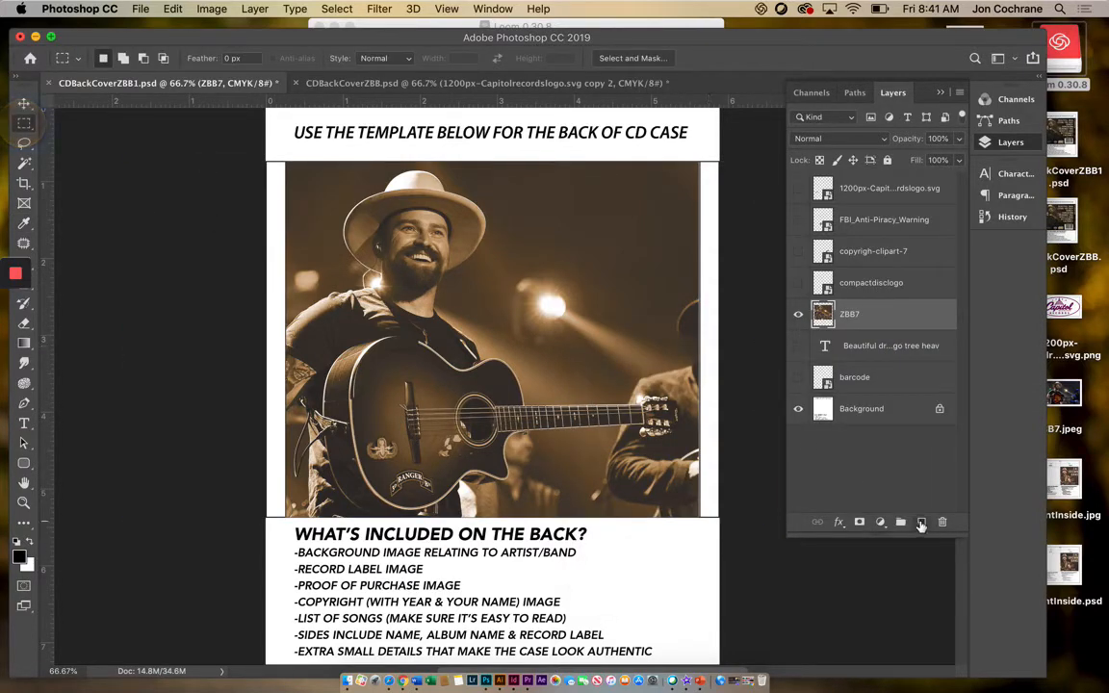
{"action": "left_click", "coordinate": [921, 523]}
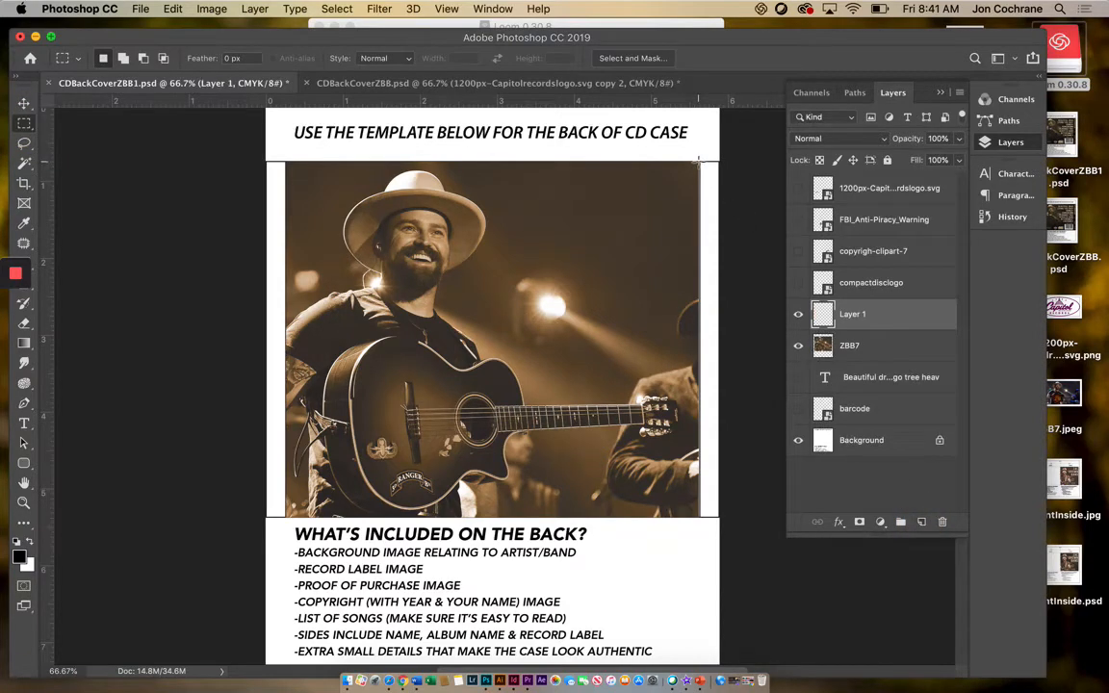
{"action": "left_click_drag", "start_coordinate": [700, 160], "coordinate": [719, 518]}
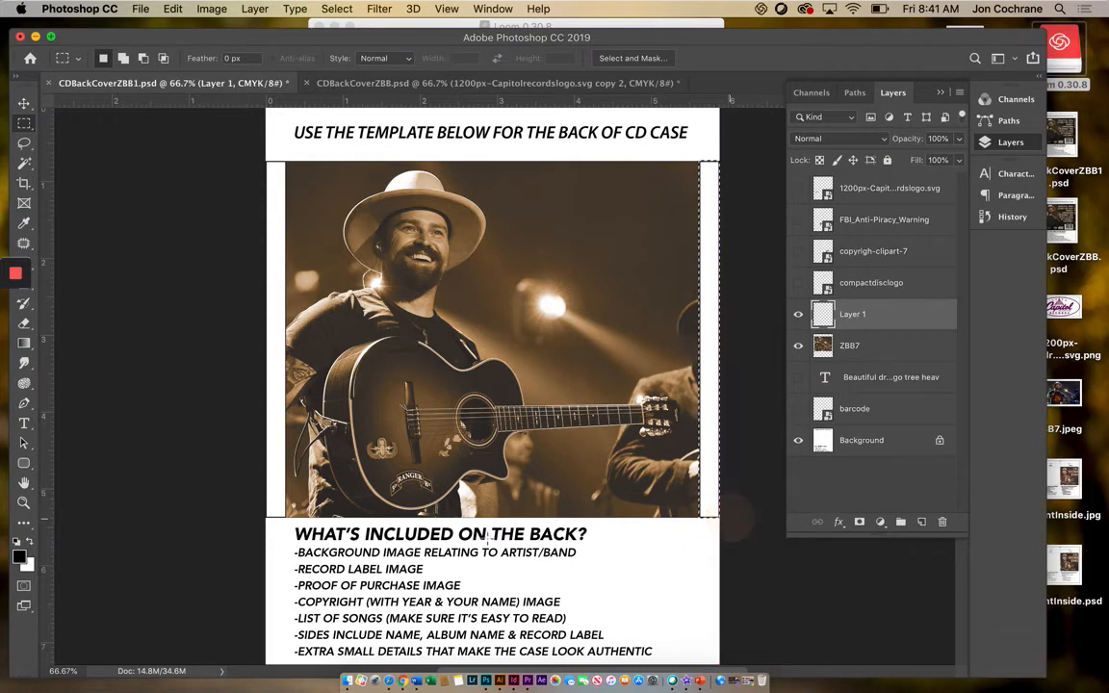
Sample brown from the photo's background and set a darker shade of it as the foreground color
{"action": "left_click", "coordinate": [24, 223]}
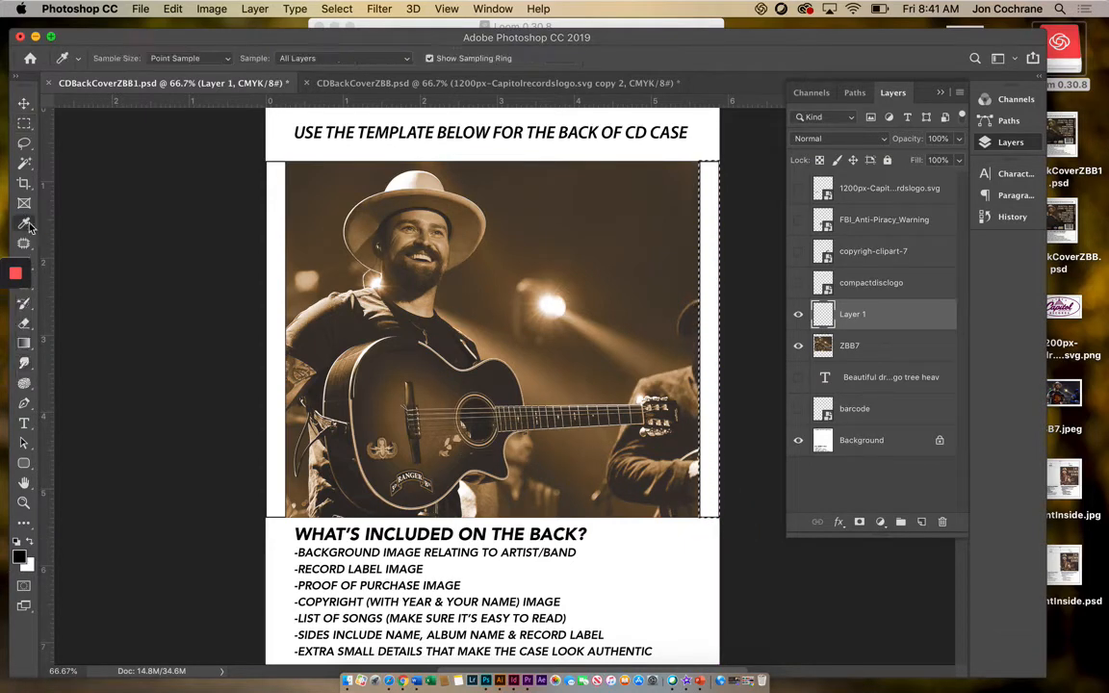
{"action": "left_click", "coordinate": [318, 241]}
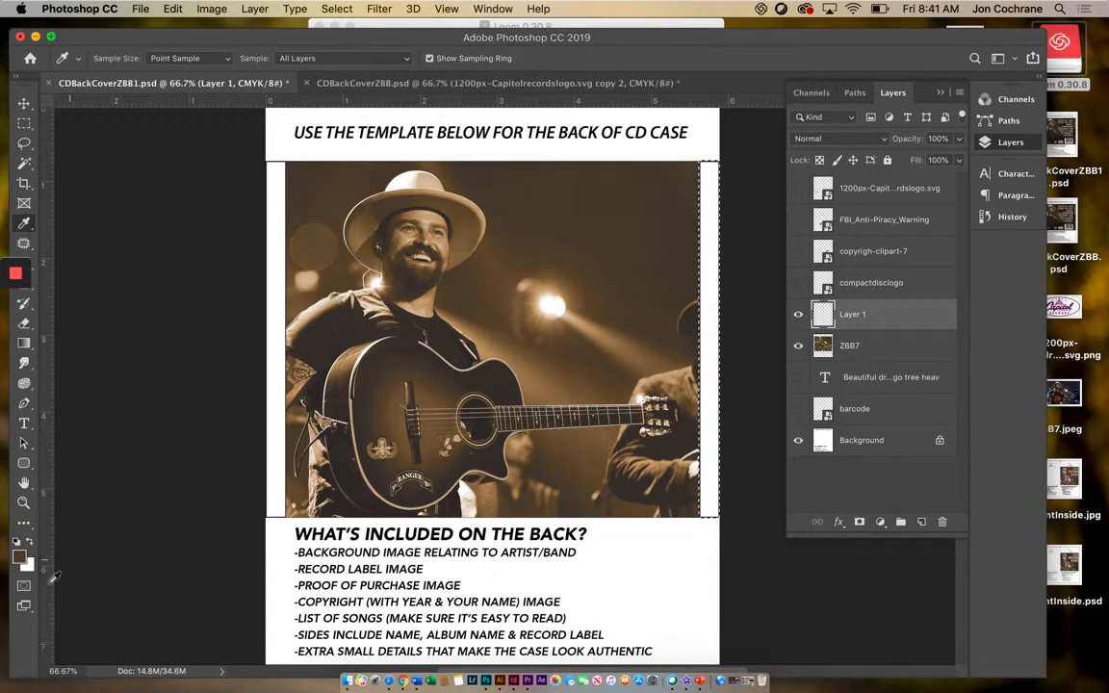
{"action": "left_click", "coordinate": [20, 556]}
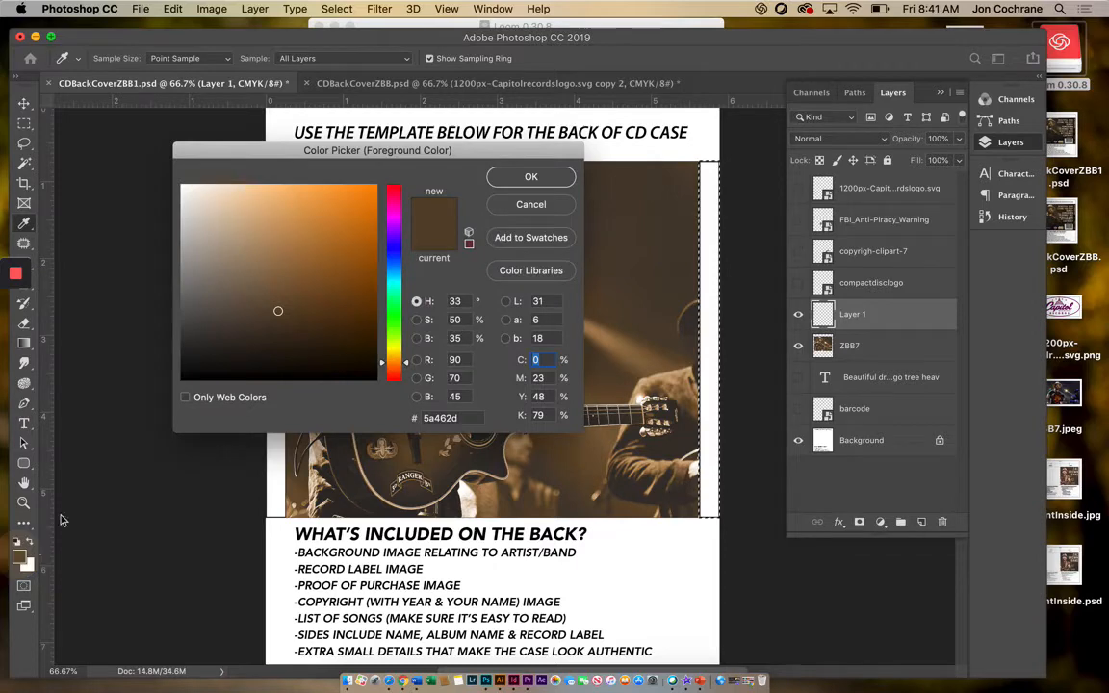
{"action": "left_click", "coordinate": [279, 332]}
{"action": "left_click", "coordinate": [531, 177]}
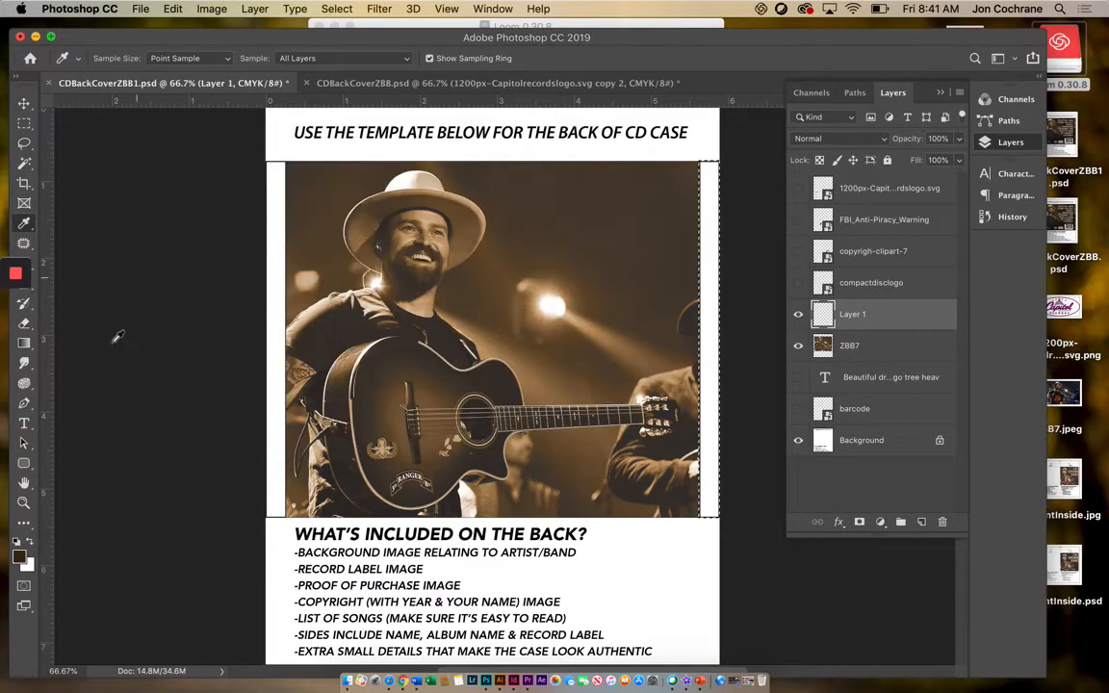
Fill the selected right side strip with the dark brown foreground color using the Paint Bucket on Layer 1
{"action": "left_click", "coordinate": [30, 347]}
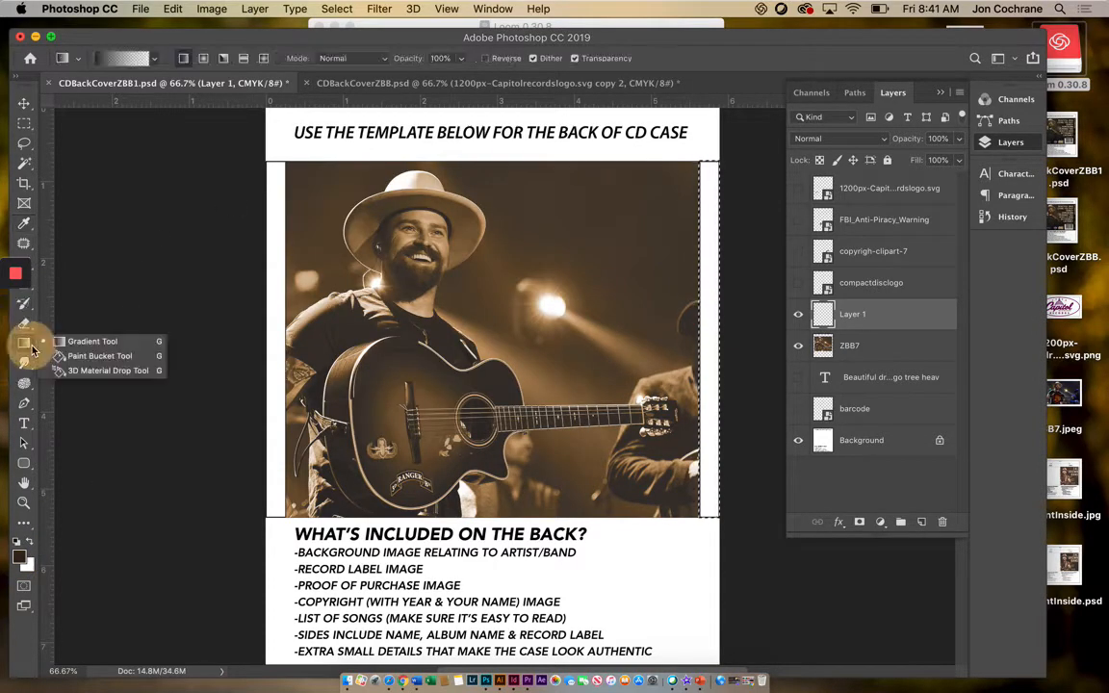
{"action": "left_click", "coordinate": [96, 355]}
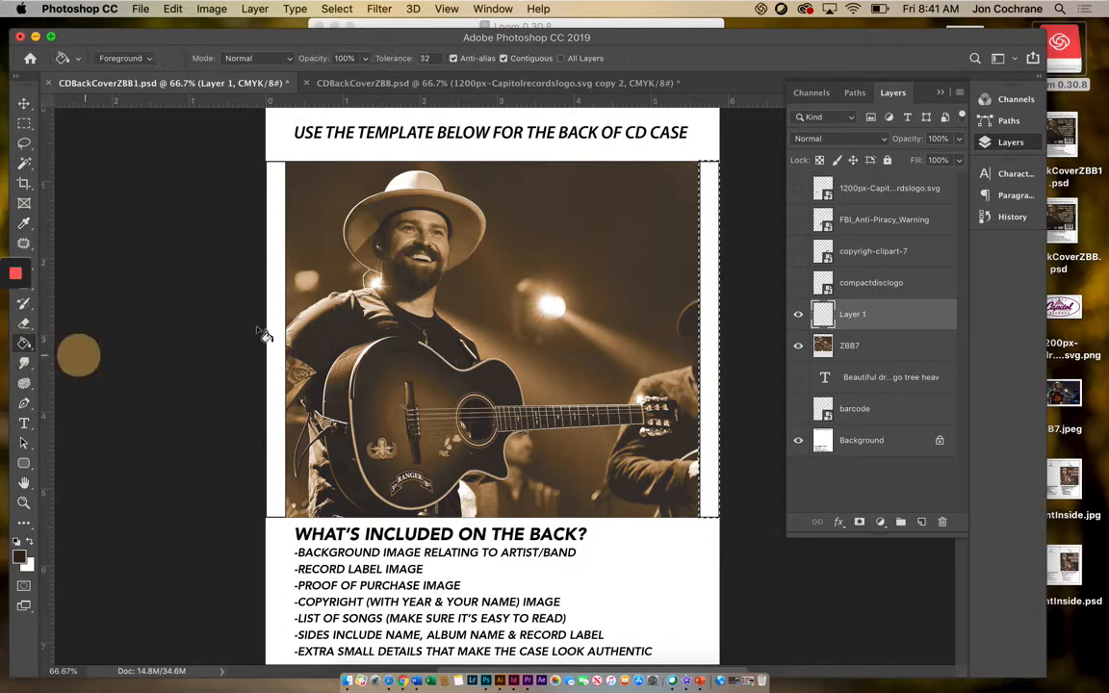
{"action": "left_click", "coordinate": [708, 332]}
Move the strip selection over to the template's blank left strip, fill it with the same dark brown, and deselect
{"action": "left_click", "coordinate": [24, 122]}
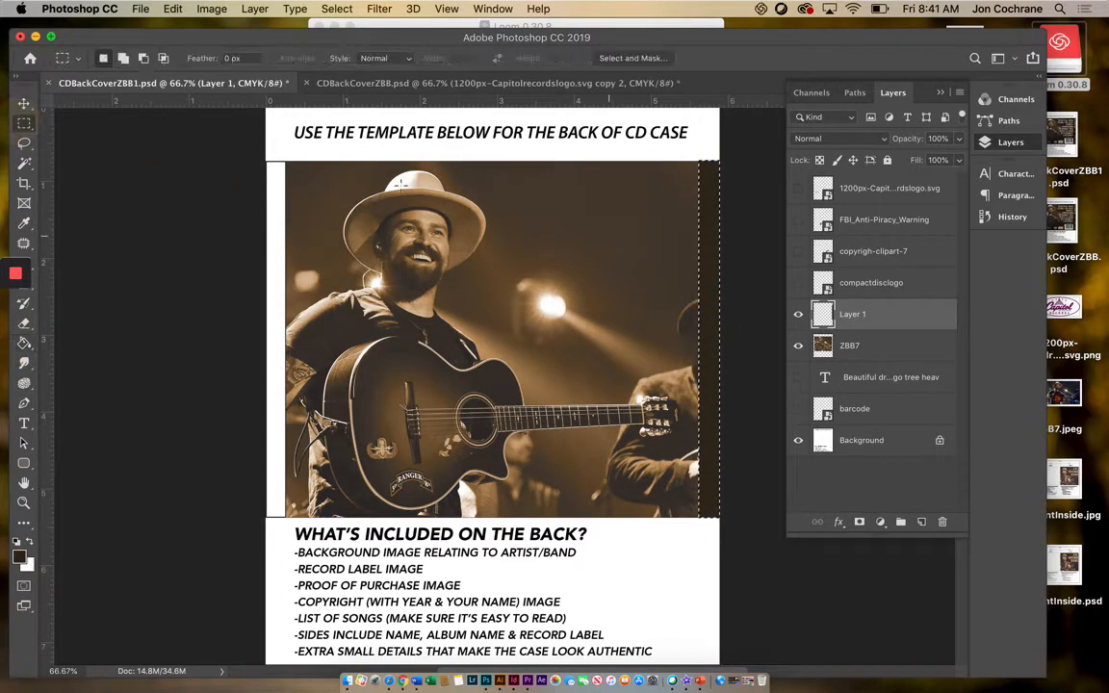
{"action": "left_click_drag", "start_coordinate": [702, 263], "coordinate": [273, 263]}
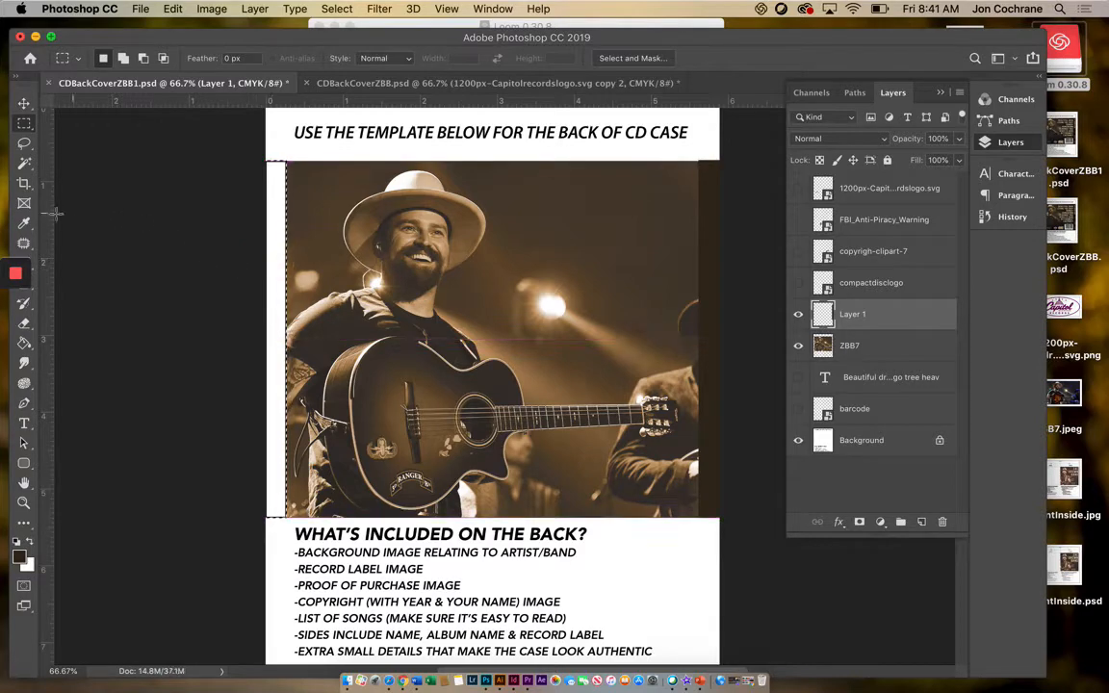
{"action": "left_click", "coordinate": [25, 344]}
{"action": "left_click", "coordinate": [277, 318]}
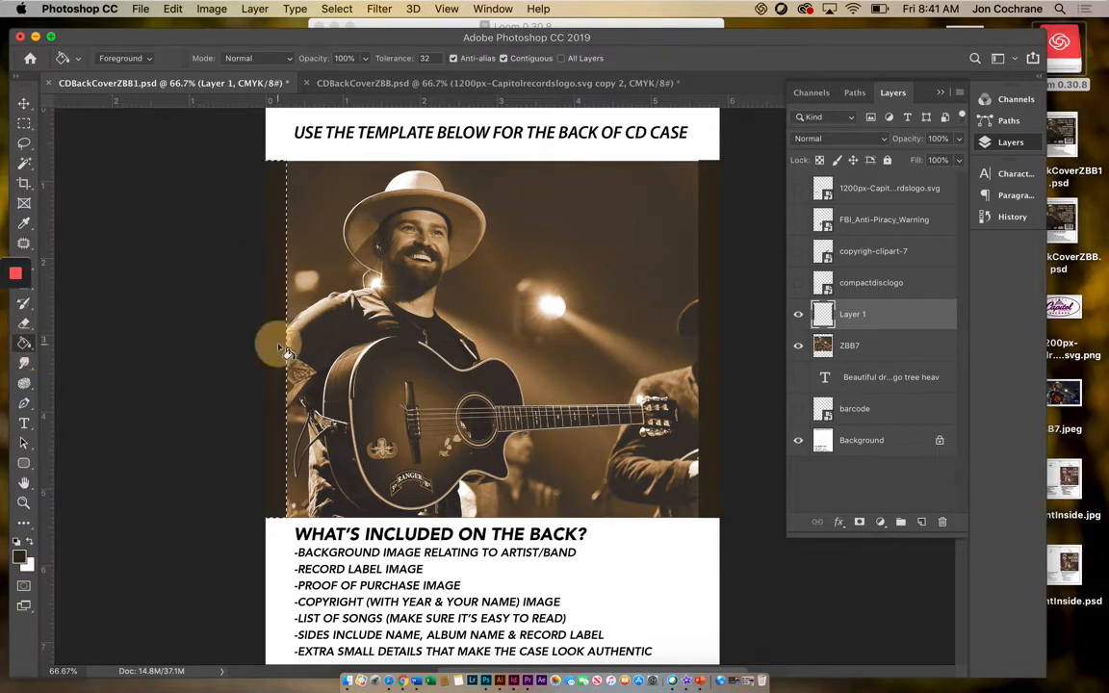
{"action": "left_click", "coordinate": [24, 124]}
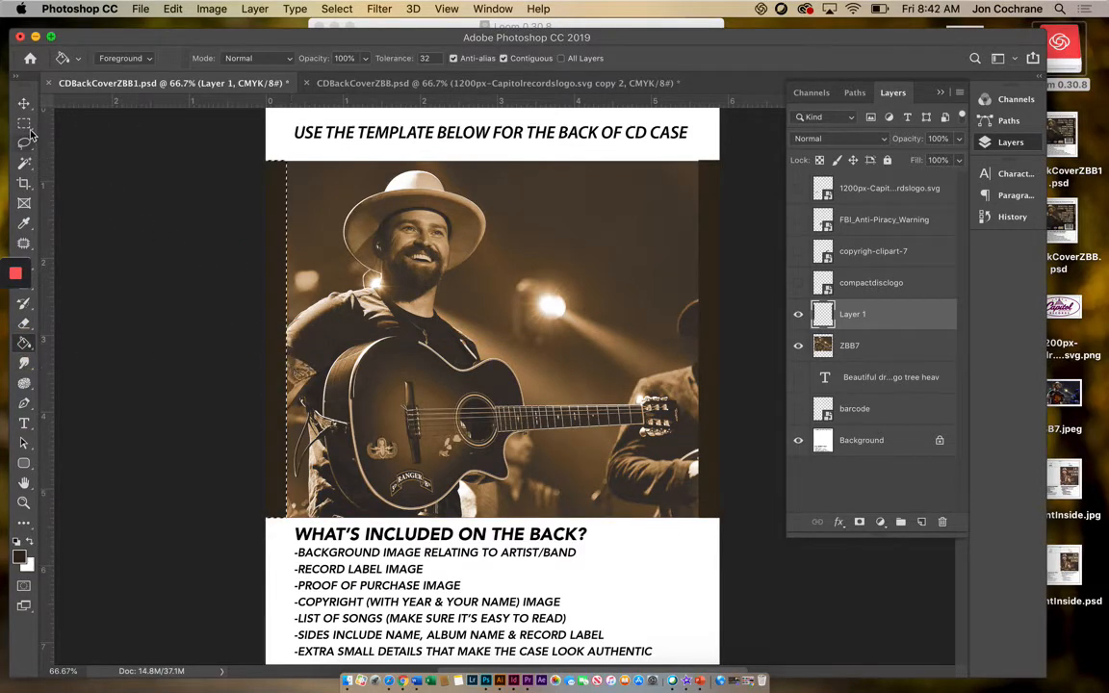
{"action": "left_click", "coordinate": [156, 170]}
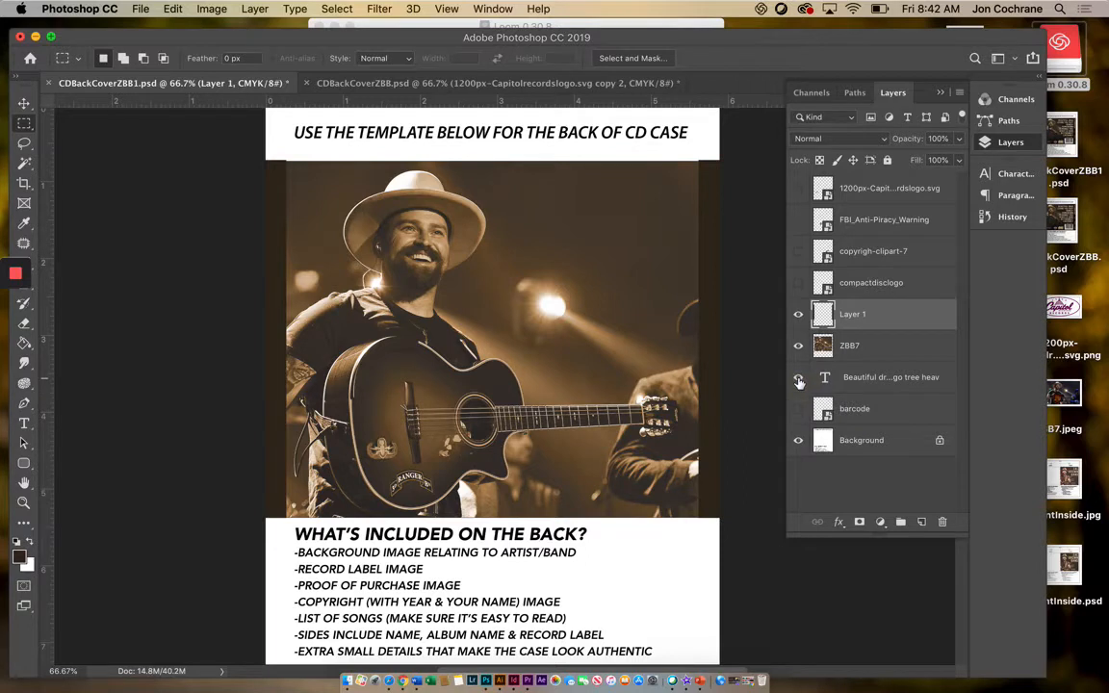
Show the song list text layer, stack it above Layer 1, and enlarge the list to about 185%, placing it right of the singer's face
{"action": "left_click_drag", "start_coordinate": [866, 380], "coordinate": [866, 299]}
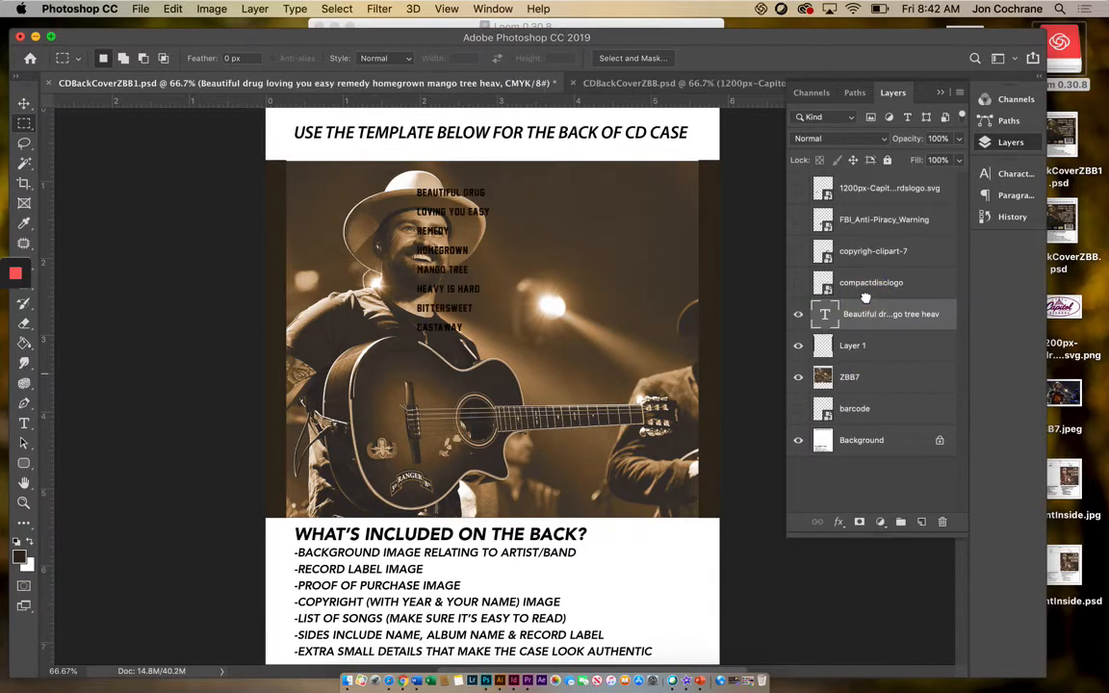
{"action": "left_click", "coordinate": [24, 104]}
{"action": "left_click_drag", "start_coordinate": [491, 334], "coordinate": [554, 454]}
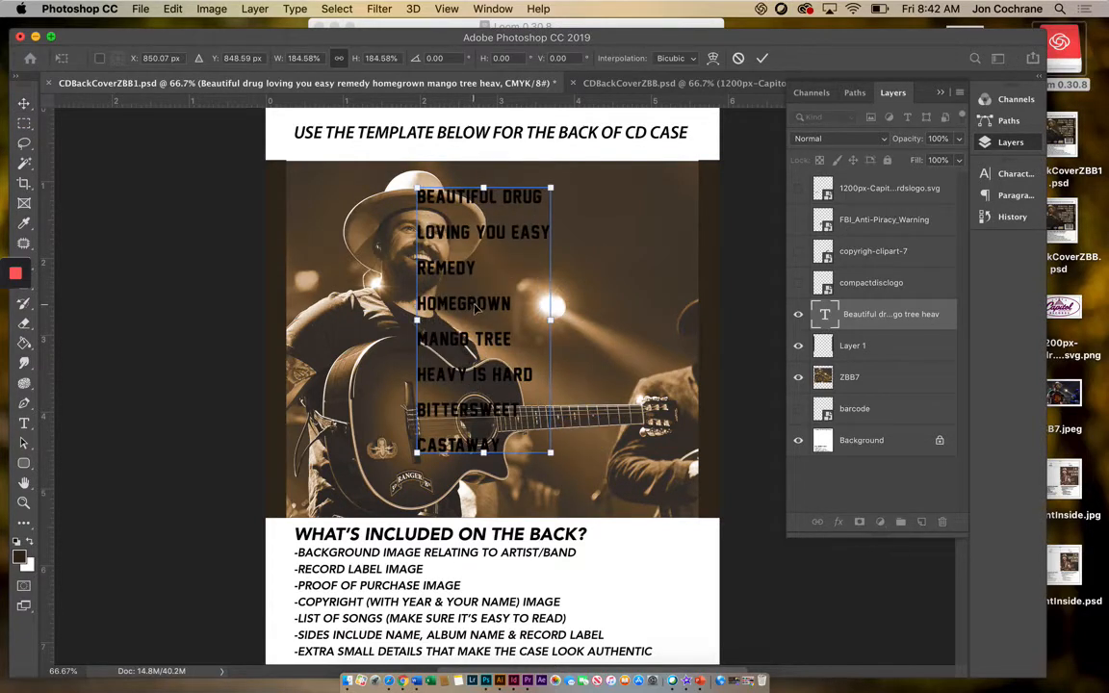
{"action": "left_click_drag", "start_coordinate": [475, 307], "coordinate": [554, 308]}
{"action": "key", "text": "Return"}
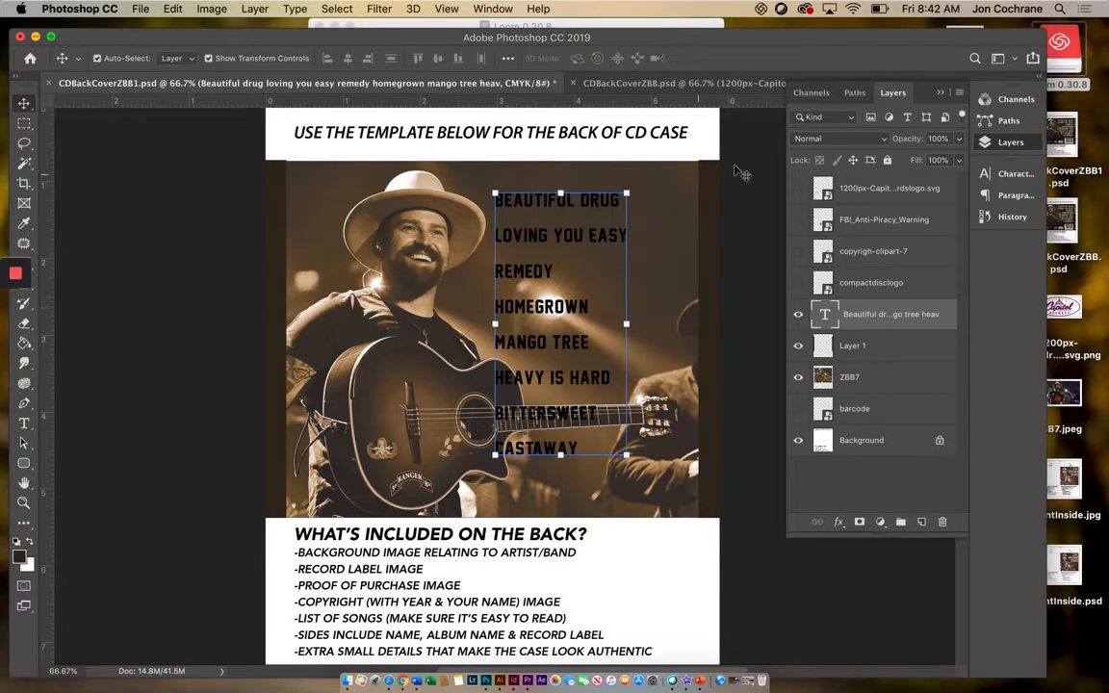
Tighten the song list's line spacing by setting its leading to 18 pt
{"action": "left_click", "coordinate": [503, 11]}
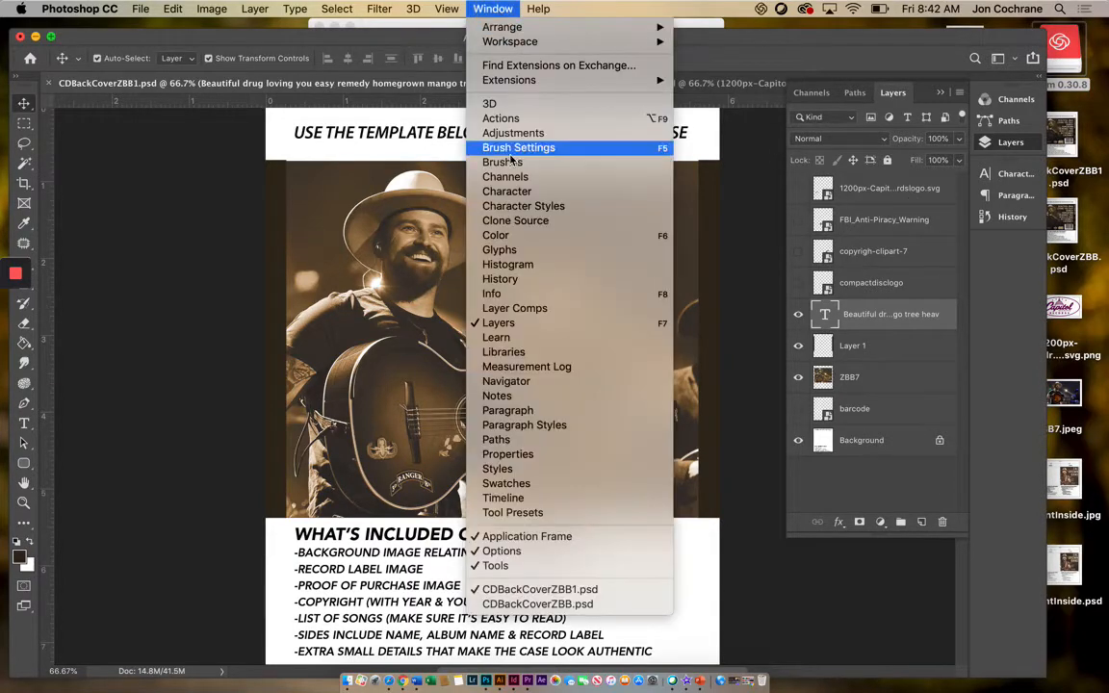
{"action": "left_click", "coordinate": [521, 198]}
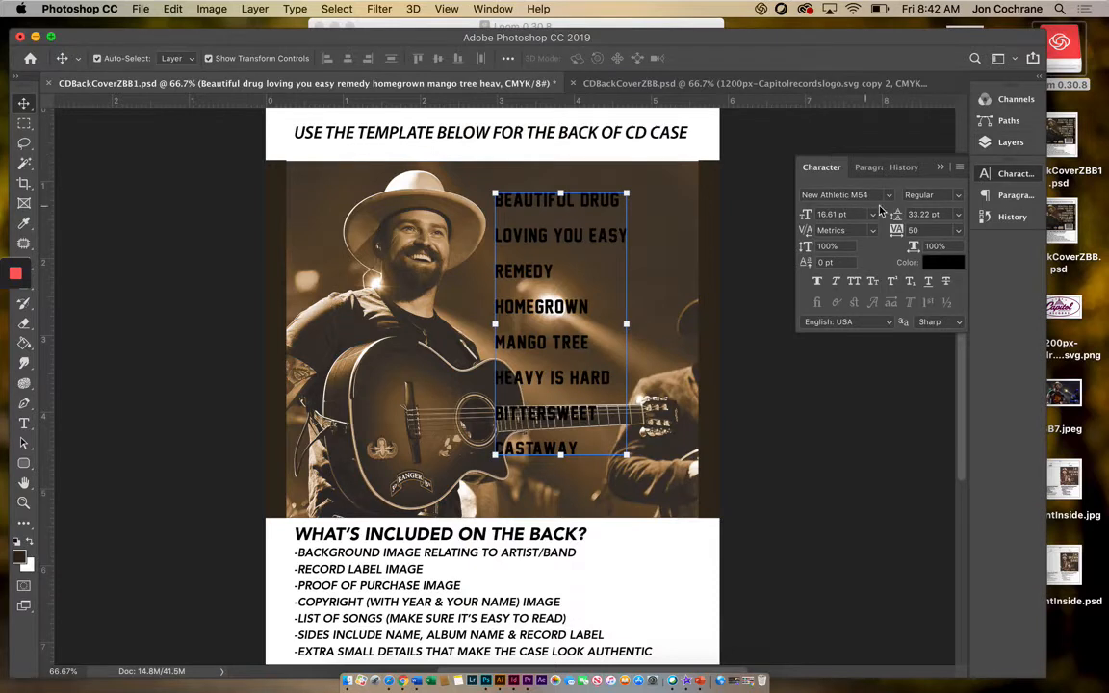
{"action": "left_click", "coordinate": [958, 217]}
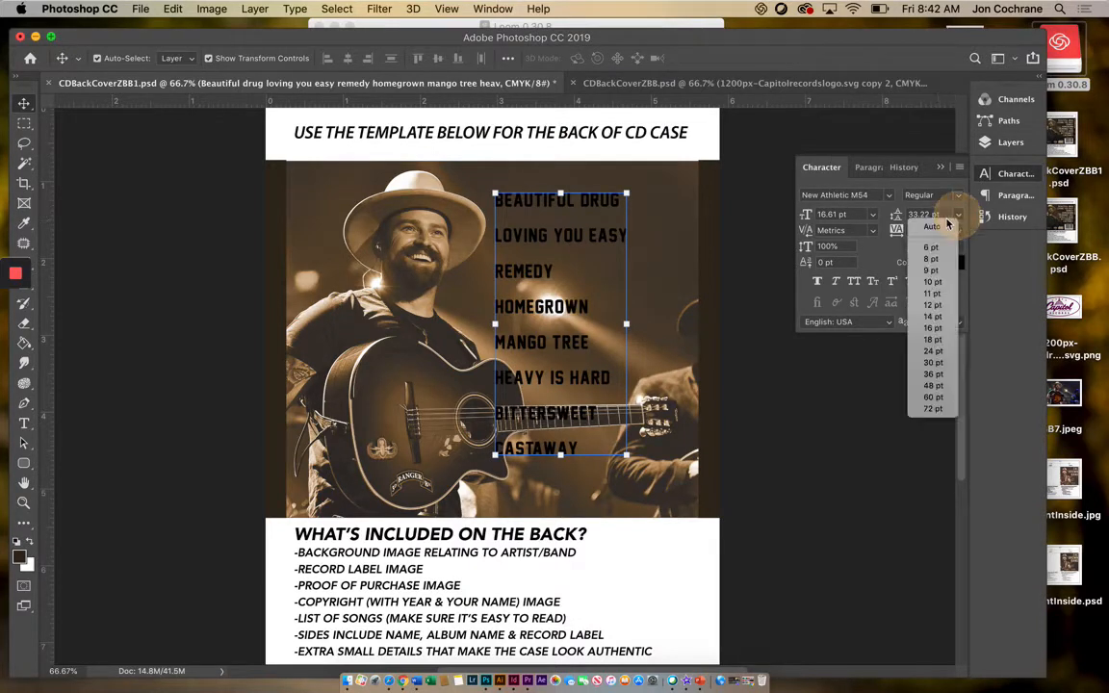
{"action": "left_click", "coordinate": [932, 339]}
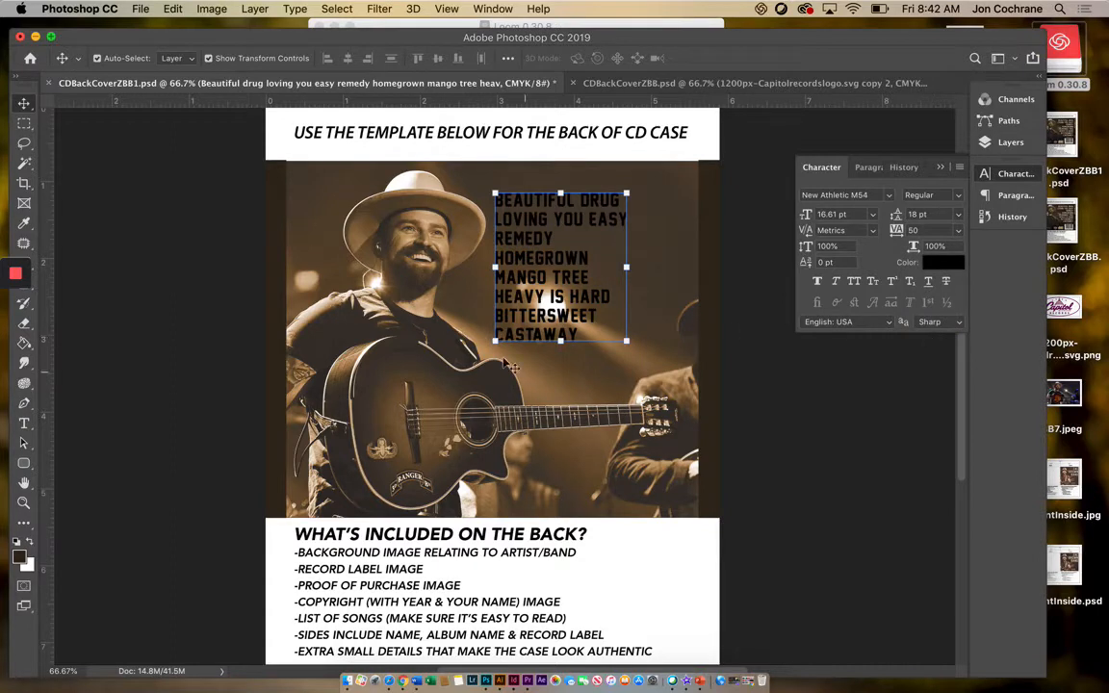
Scale the song list up proportionally until its text is about 27 pt
{"action": "left_click_drag", "start_coordinate": [490, 337], "coordinate": [410, 413]}
{"action": "left_click_drag", "start_coordinate": [624, 186], "coordinate": [639, 178]}
{"action": "key", "text": "Return"}
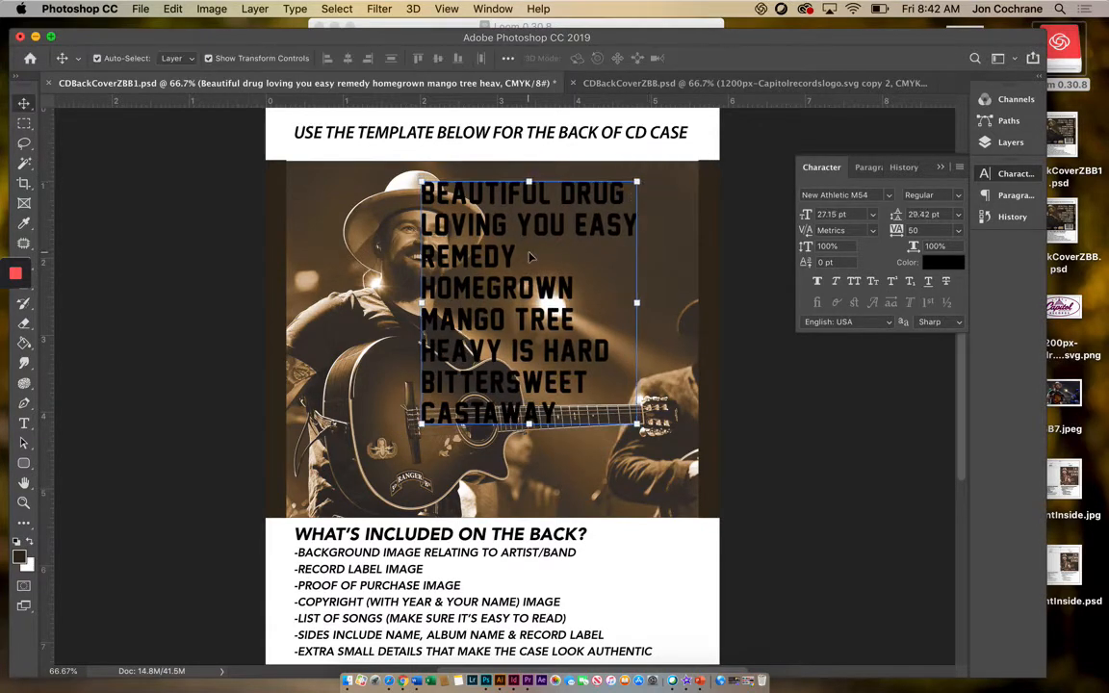
Right-align all the song list text and move the block against the photo's right edge, starting near its top
{"action": "left_click", "coordinate": [25, 423]}
{"action": "left_click_drag", "start_coordinate": [380, 178], "coordinate": [607, 409]}
{"action": "left_click", "coordinate": [588, 59]}
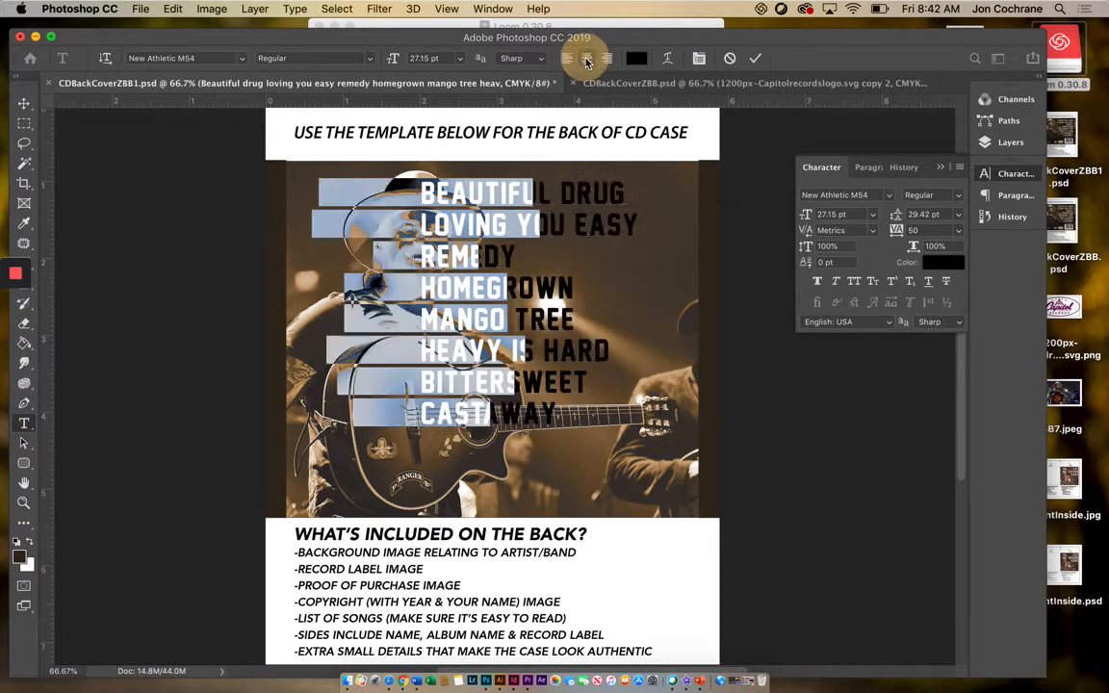
{"action": "left_click", "coordinate": [608, 60]}
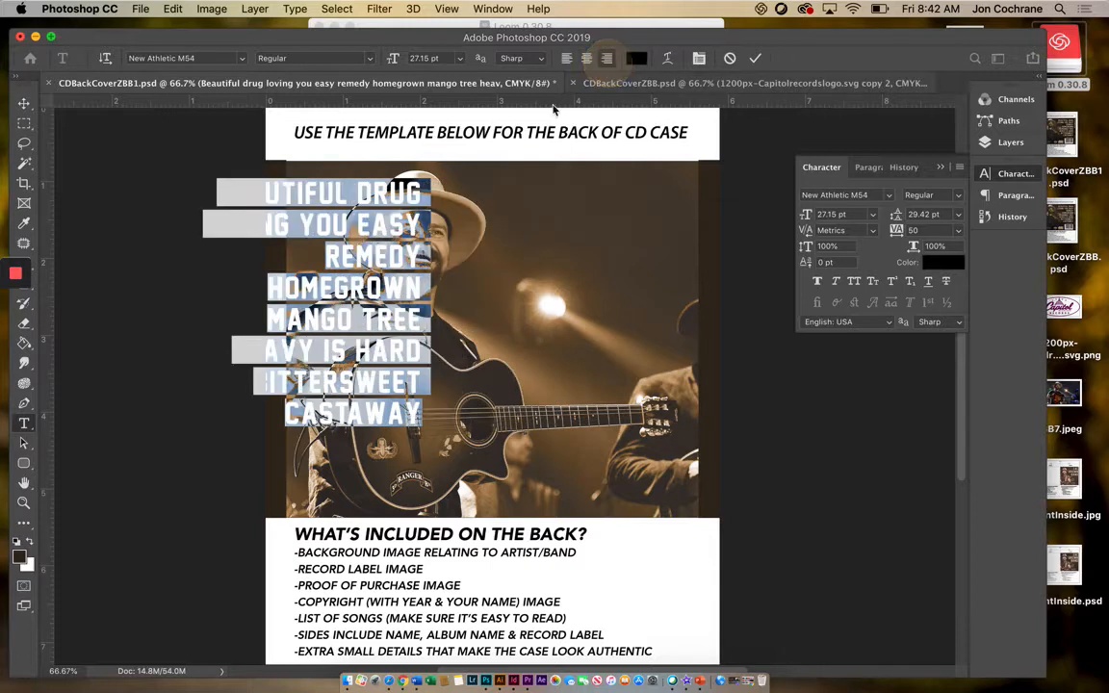
{"action": "left_click", "coordinate": [23, 104]}
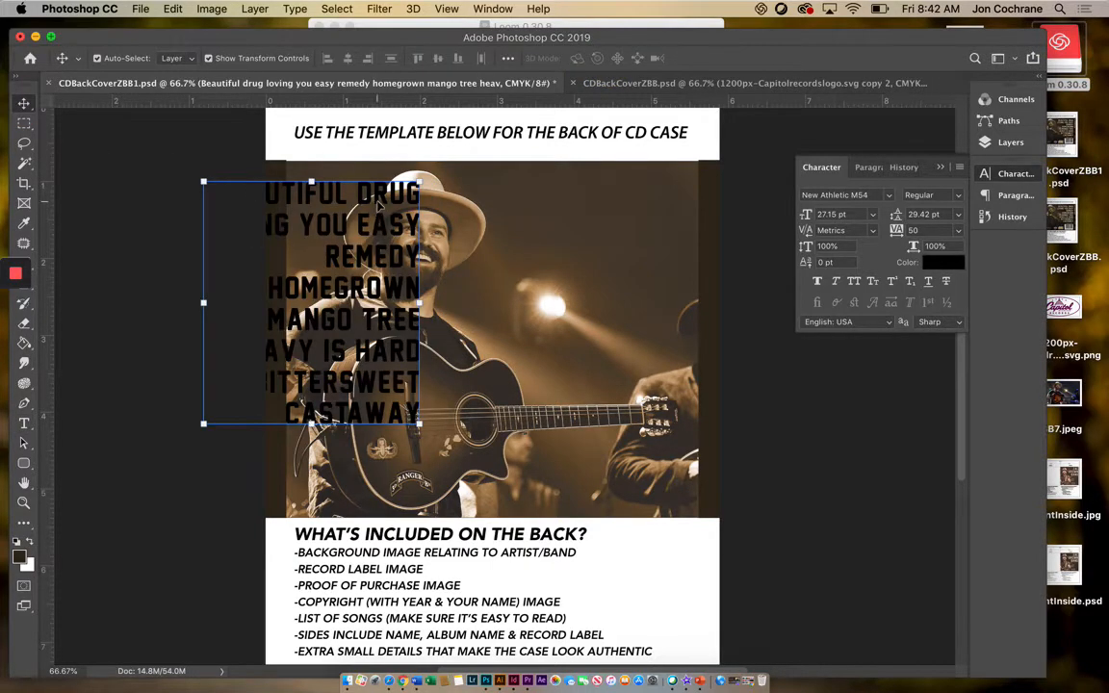
{"action": "left_click_drag", "start_coordinate": [379, 204], "coordinate": [649, 202]}
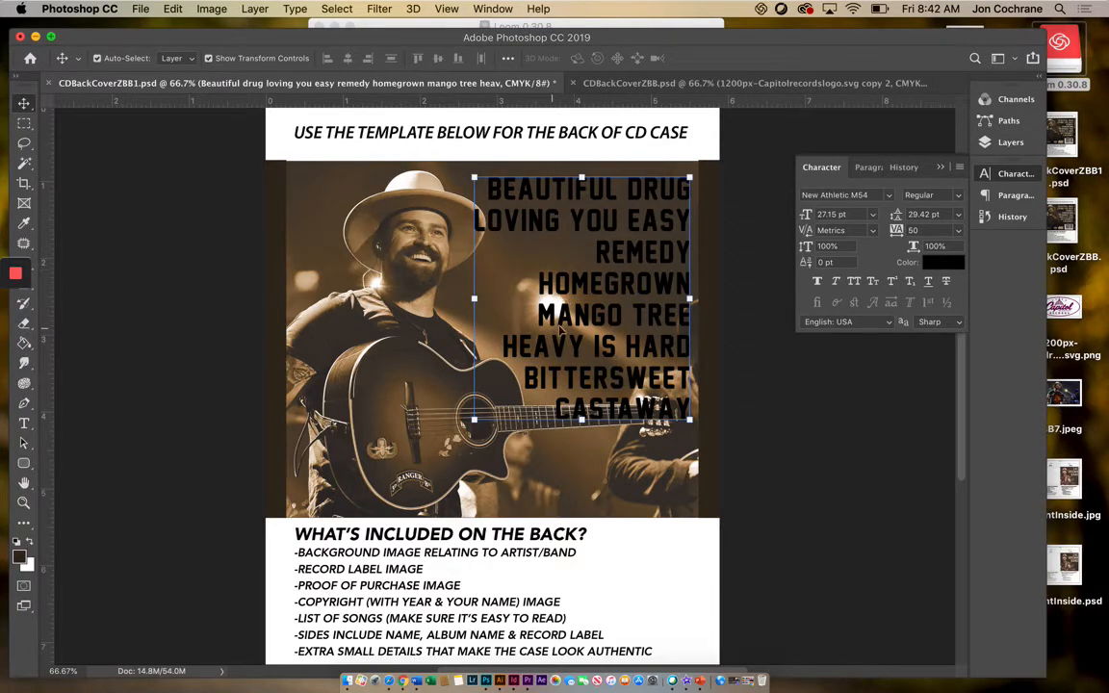
Shrink the song list from its lower-left corner to about 25 pt text so it clears the guitar neck
{"action": "left_click", "coordinate": [24, 423]}
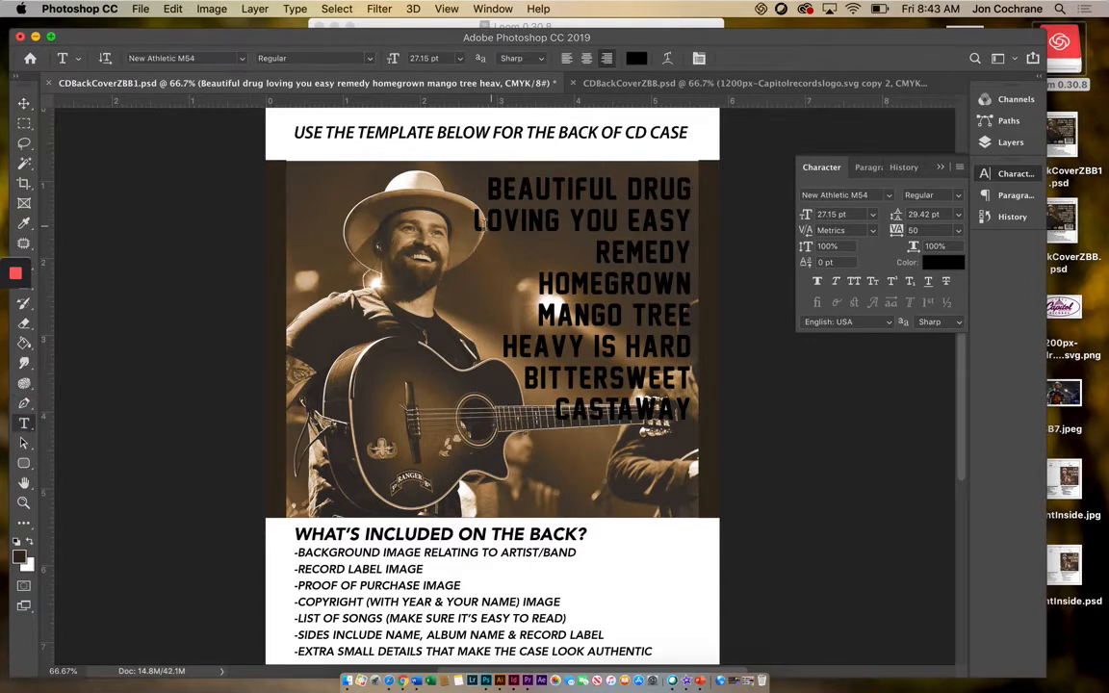
{"action": "left_click", "coordinate": [24, 103]}
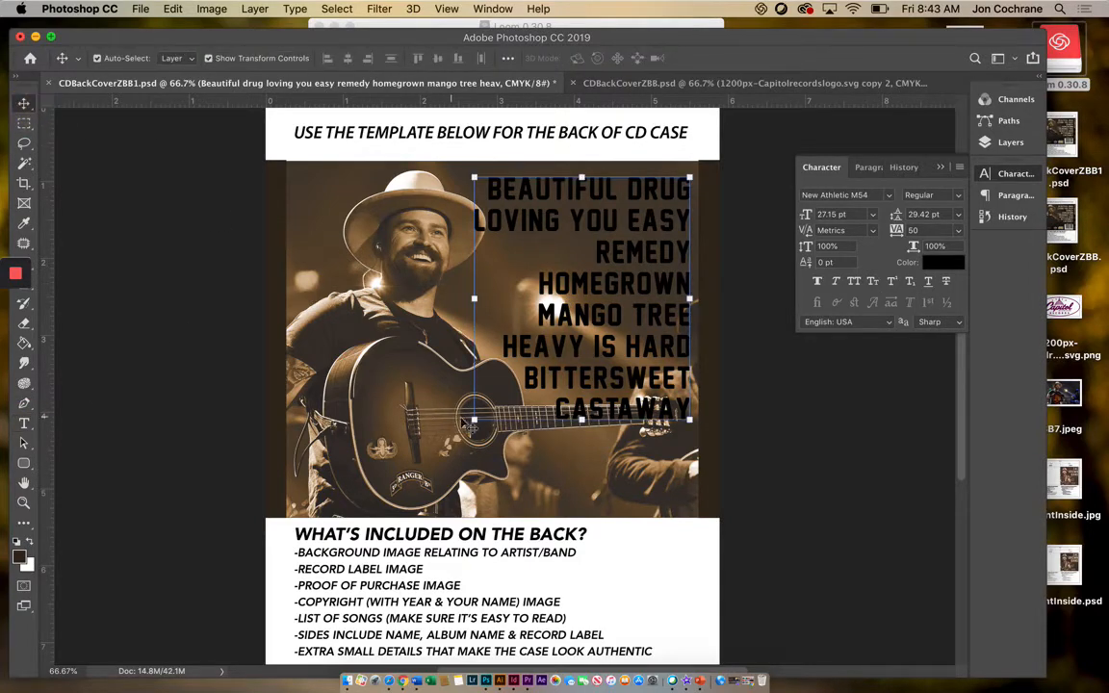
{"action": "left_click_drag", "start_coordinate": [475, 419], "coordinate": [497, 402]}
{"action": "key", "text": "Return"}
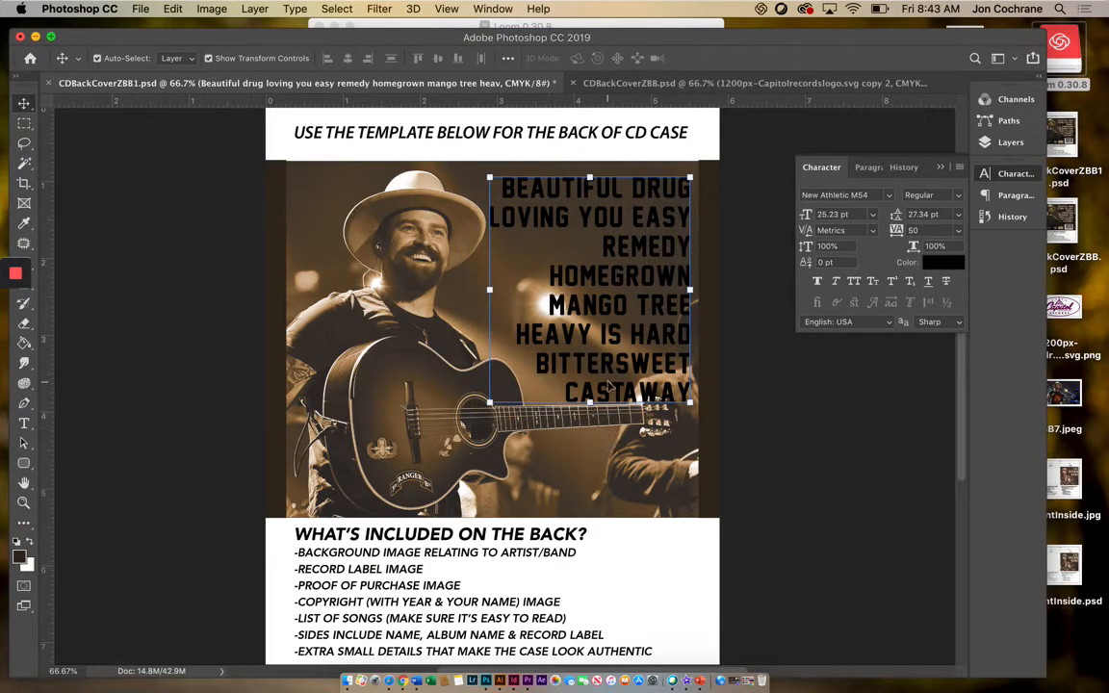
Move the "Loving You Easy" line out of second place to its own line between "Heavy Is Hard" and "Bittersweet"
{"action": "left_click", "coordinate": [24, 423]}
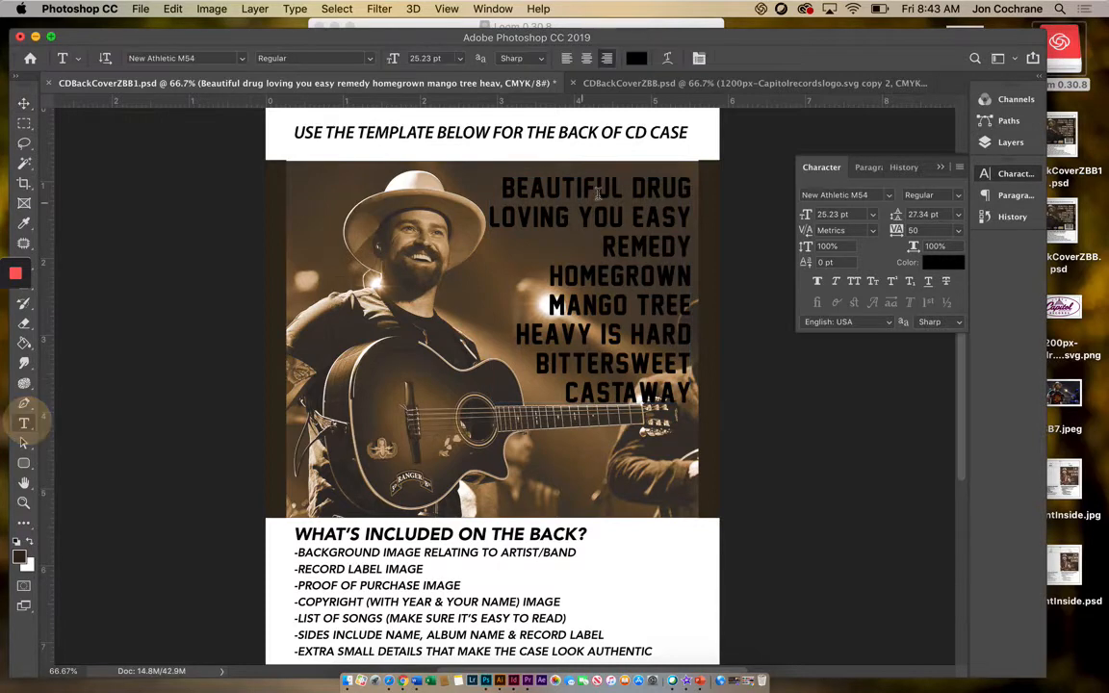
{"action": "left_click_drag", "start_coordinate": [491, 220], "coordinate": [704, 222]}
{"action": "key", "text": "super+c"}
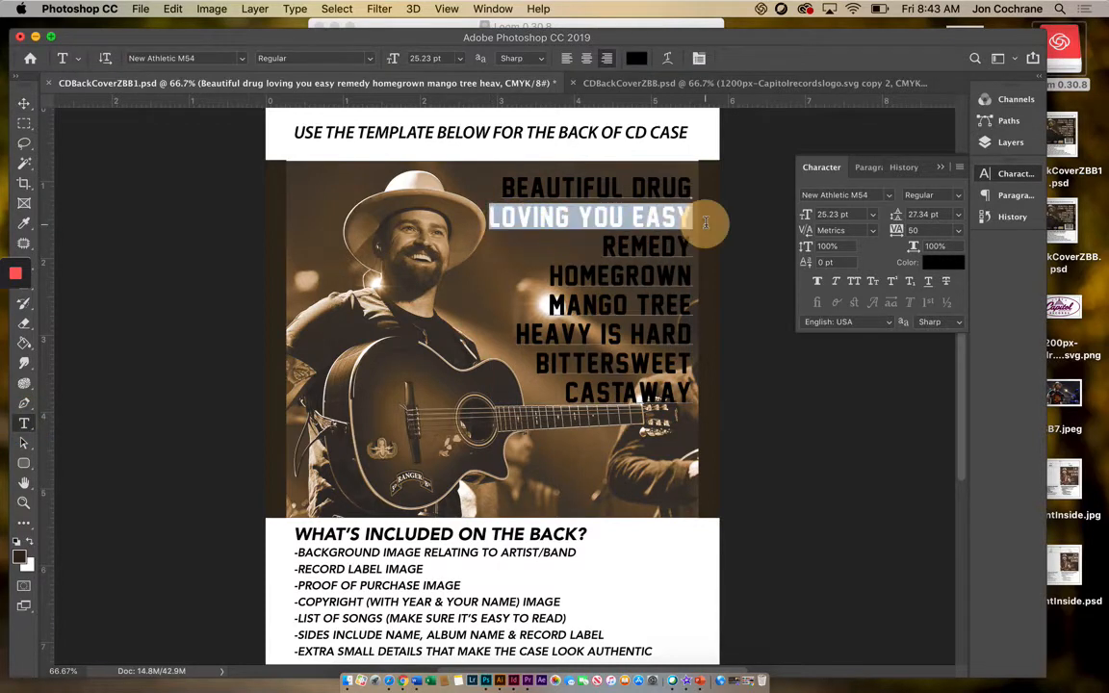
{"action": "key", "text": "BackSpace"}
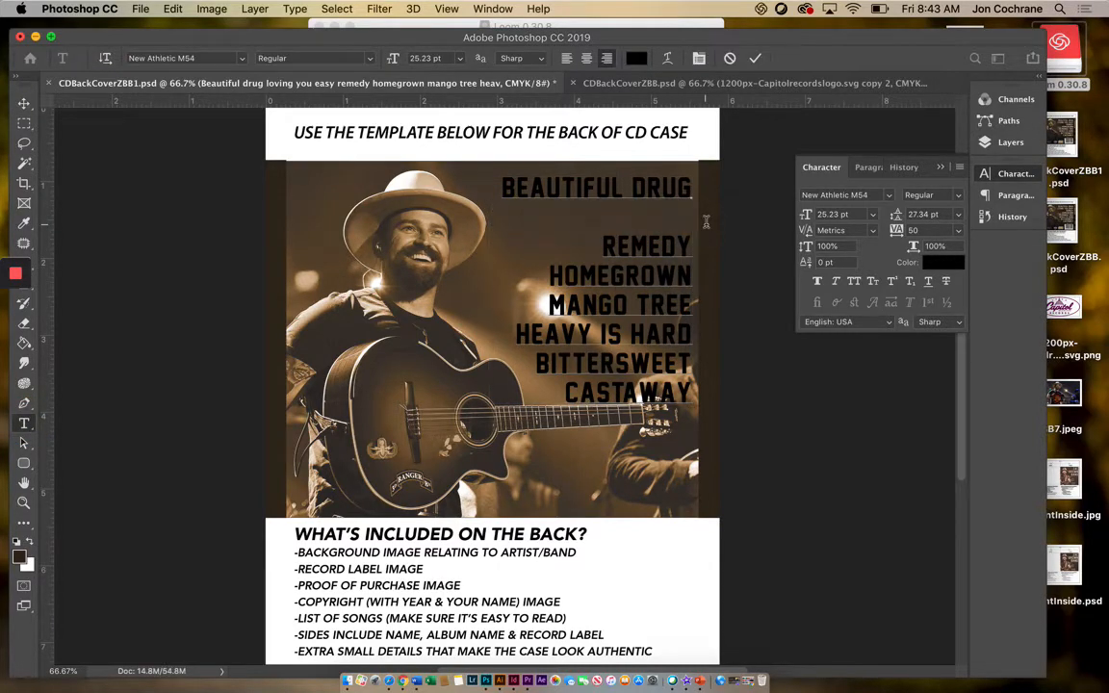
{"action": "key", "text": "BackSpace"}
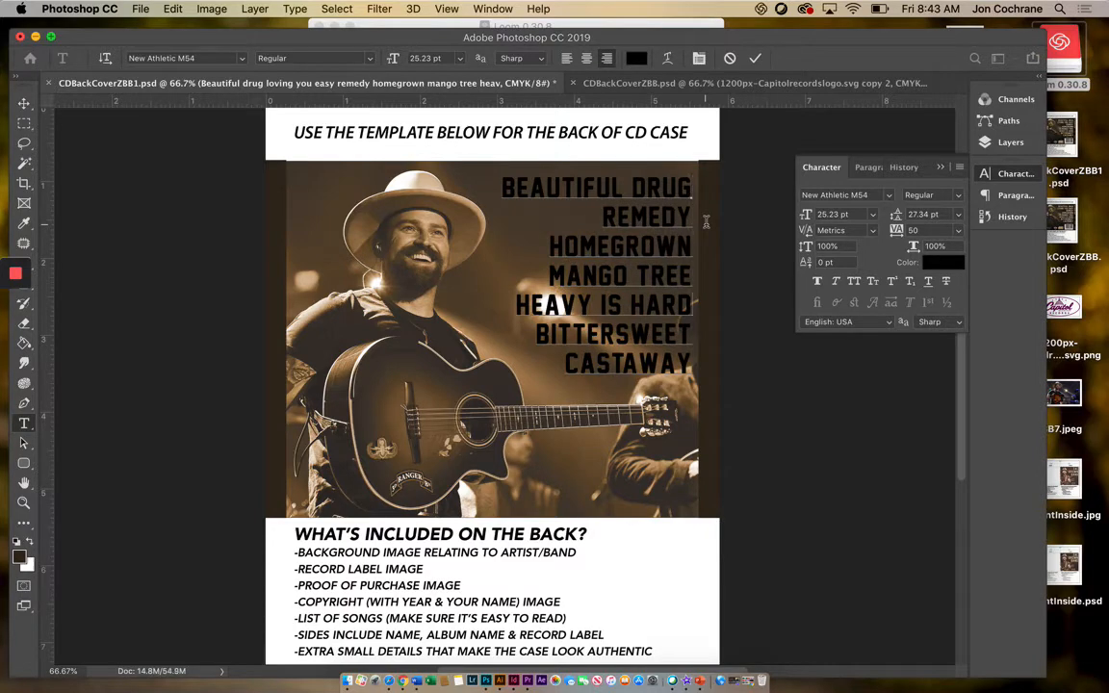
{"action": "key", "text": "Down"}
{"action": "key", "text": "Down"}
{"action": "key", "text": "Down"}
{"action": "key", "text": "Down"}
{"action": "key", "text": "Return"}
{"action": "key", "text": "super+v"}
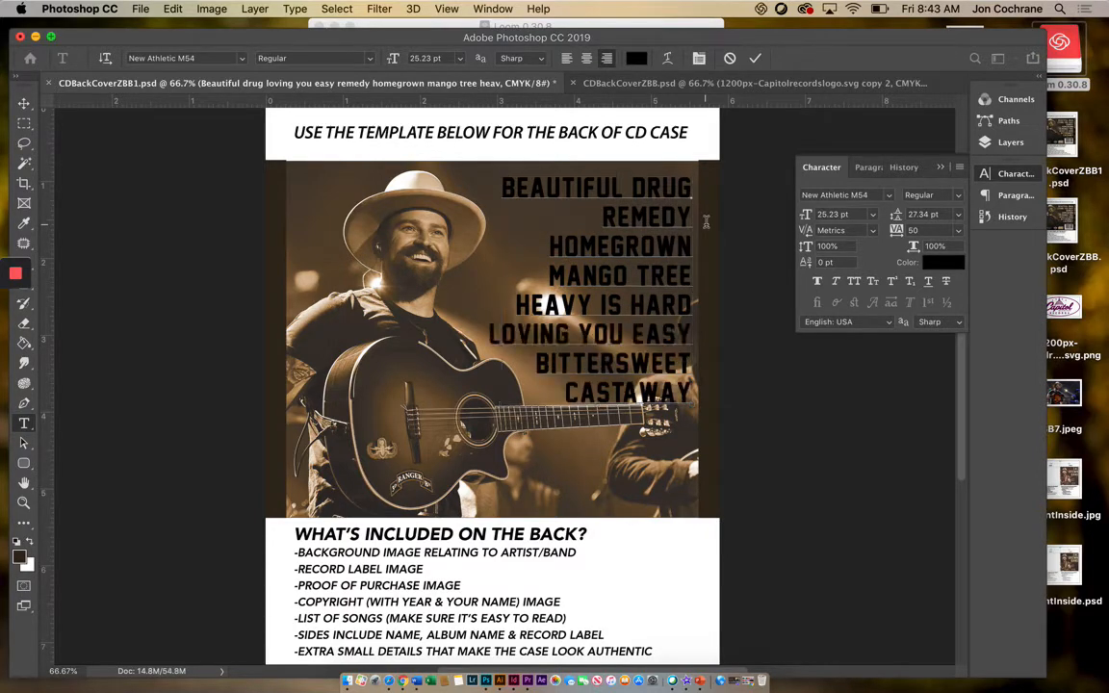
Enlarge the reordered song list from its lower-left corner to about 27 pt text
{"action": "left_click", "coordinate": [24, 103]}
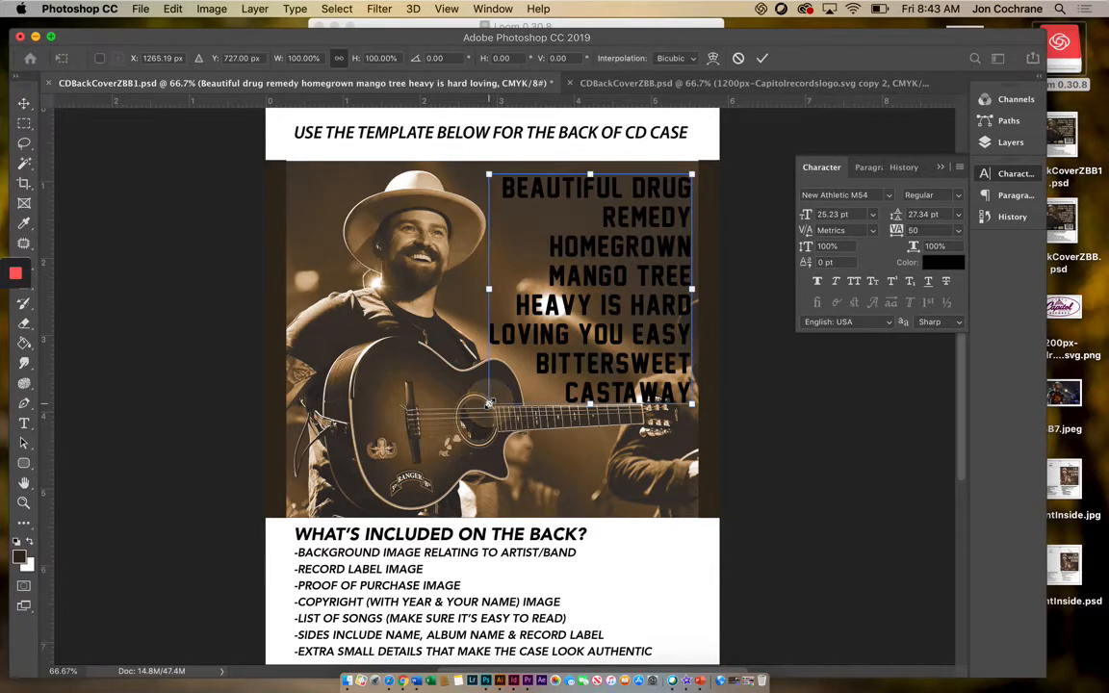
{"action": "left_click_drag", "start_coordinate": [490, 403], "coordinate": [473, 419]}
{"action": "key", "text": "Return"}
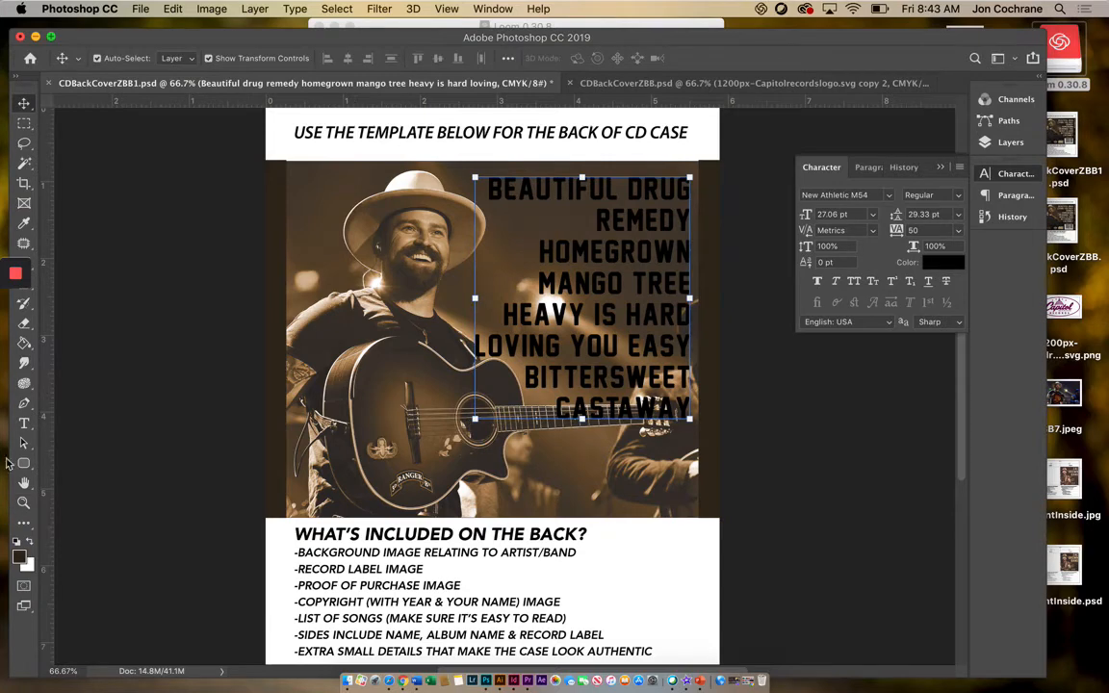
Recolor all the song titles to the light tan d8bea0 sampled from the singer's hat
{"action": "left_click", "coordinate": [24, 423]}
{"action": "left_click_drag", "start_coordinate": [489, 186], "coordinate": [738, 384]}
{"action": "left_click", "coordinate": [633, 58]}
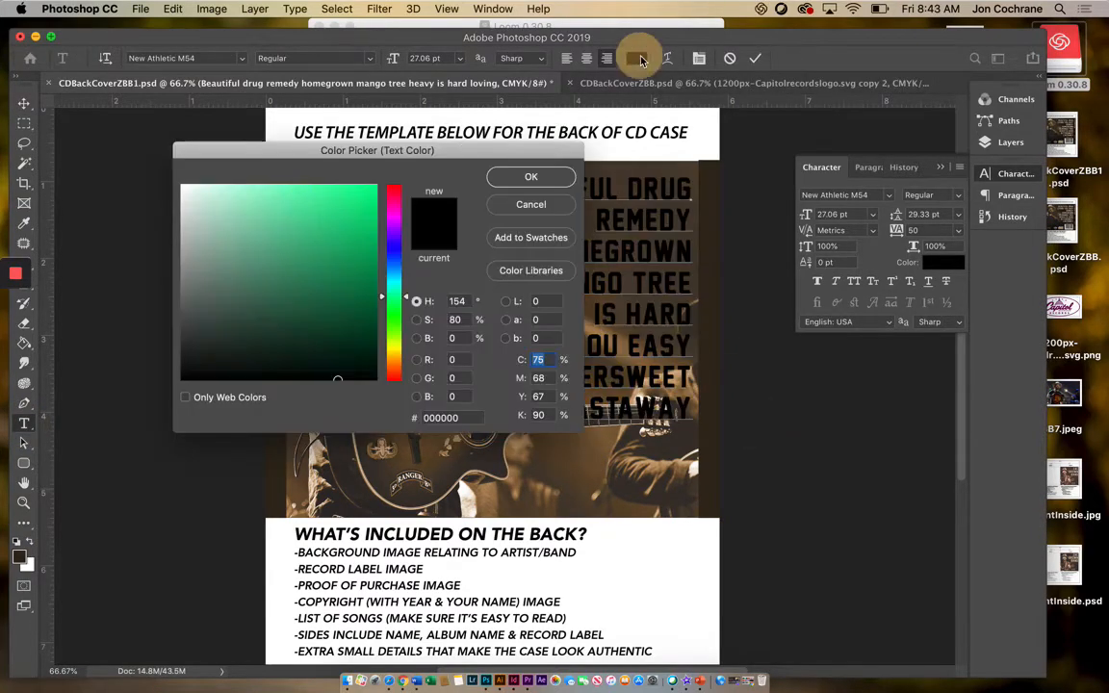
{"action": "left_click_drag", "start_coordinate": [353, 154], "coordinate": [671, 311]}
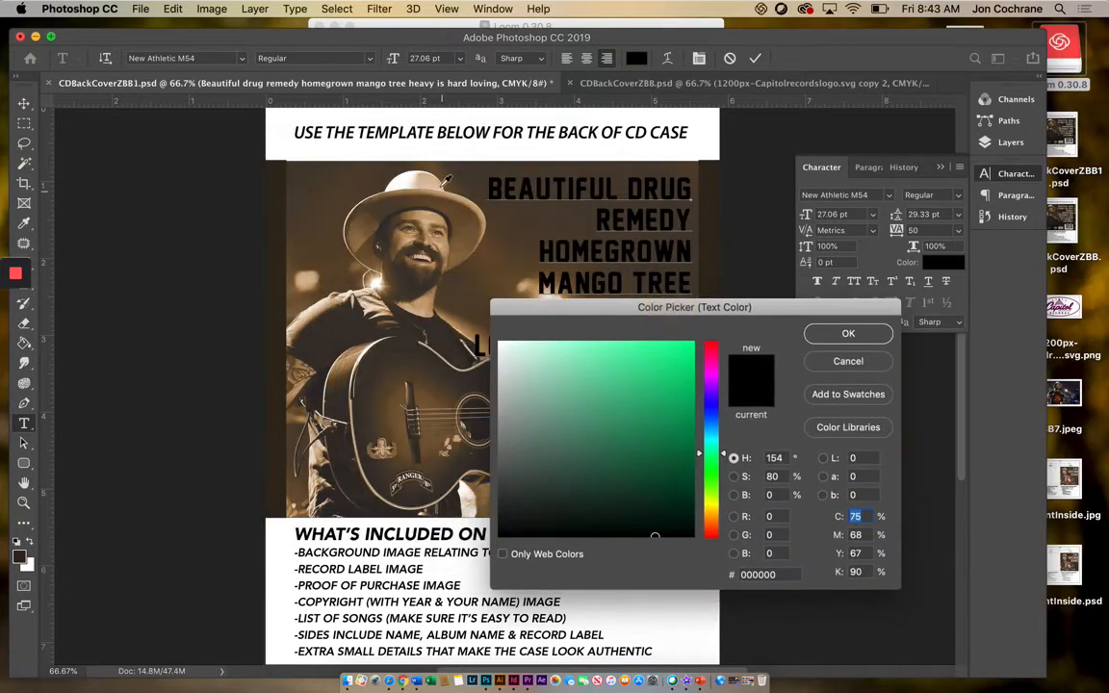
{"action": "left_click", "coordinate": [430, 176]}
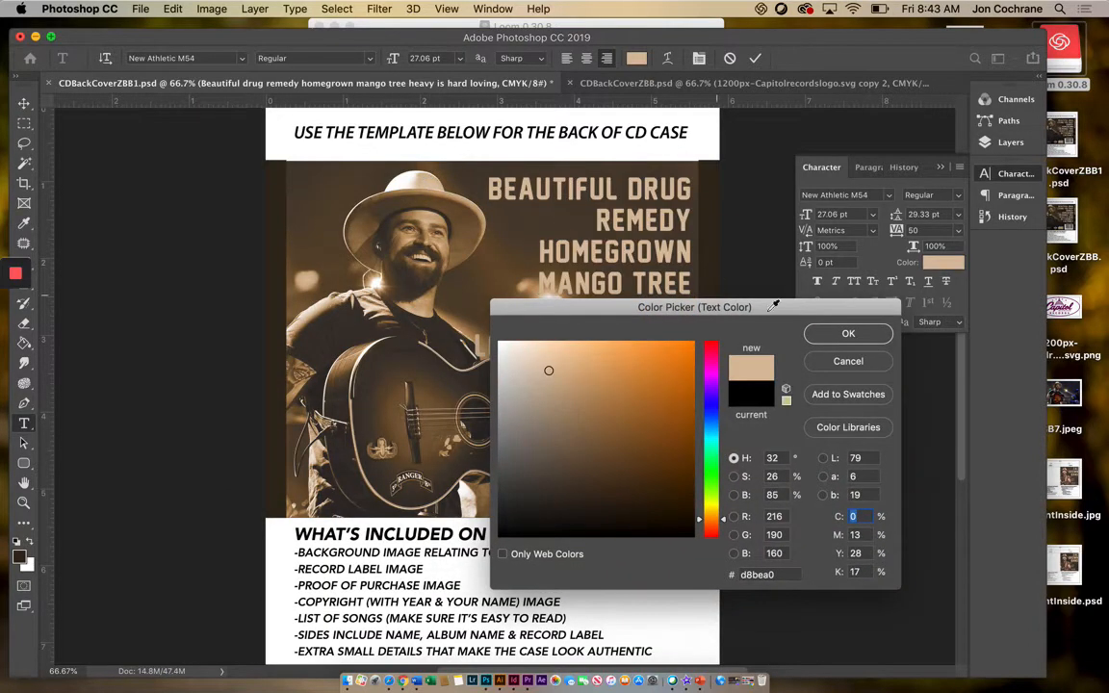
{"action": "left_click", "coordinate": [846, 333]}
{"action": "left_click", "coordinate": [24, 104]}
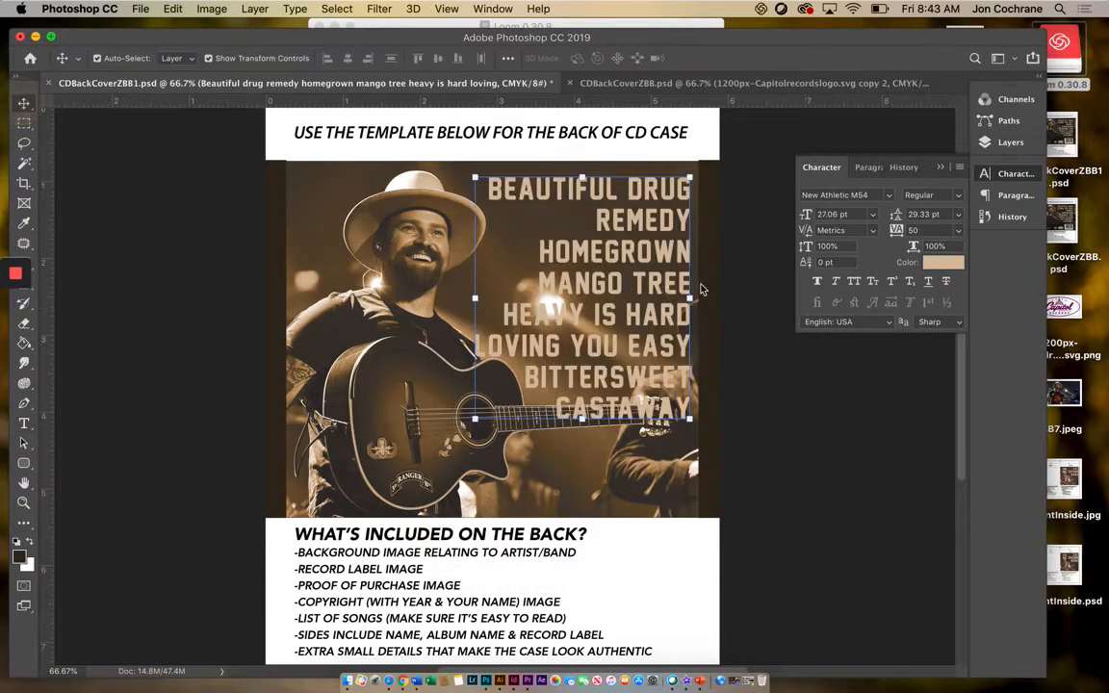
Try a Drop Shadow on the song list with 96% opacity, 8 px distance, 7% spread and 13 px size
{"action": "left_click", "coordinate": [1007, 141]}
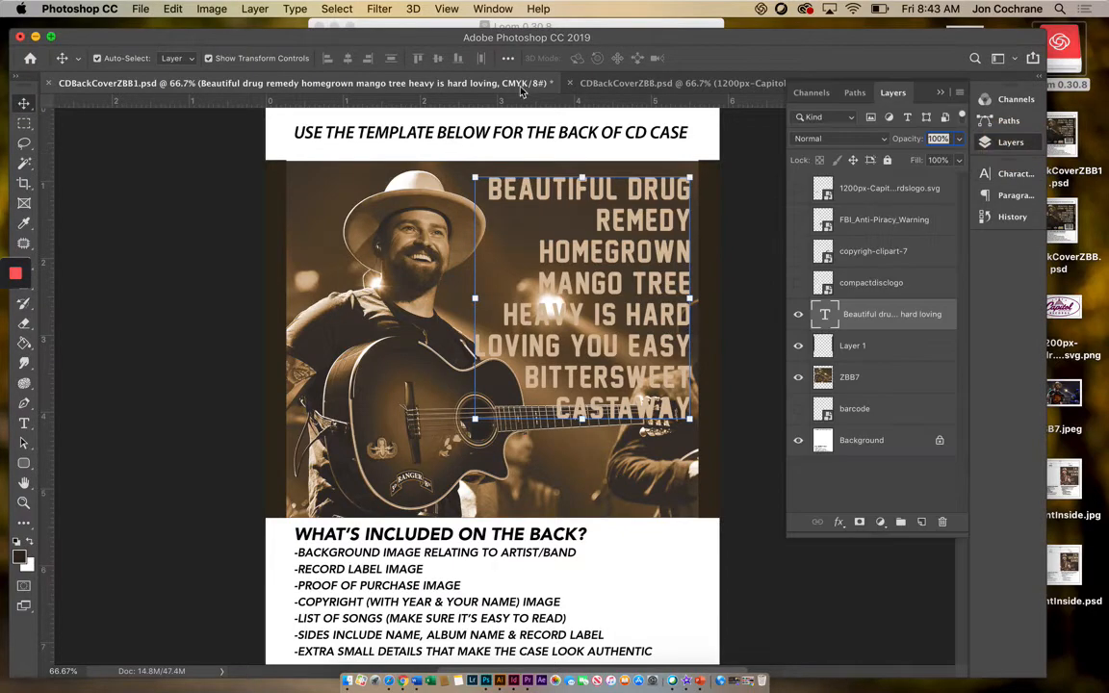
{"action": "left_click", "coordinate": [493, 9]}
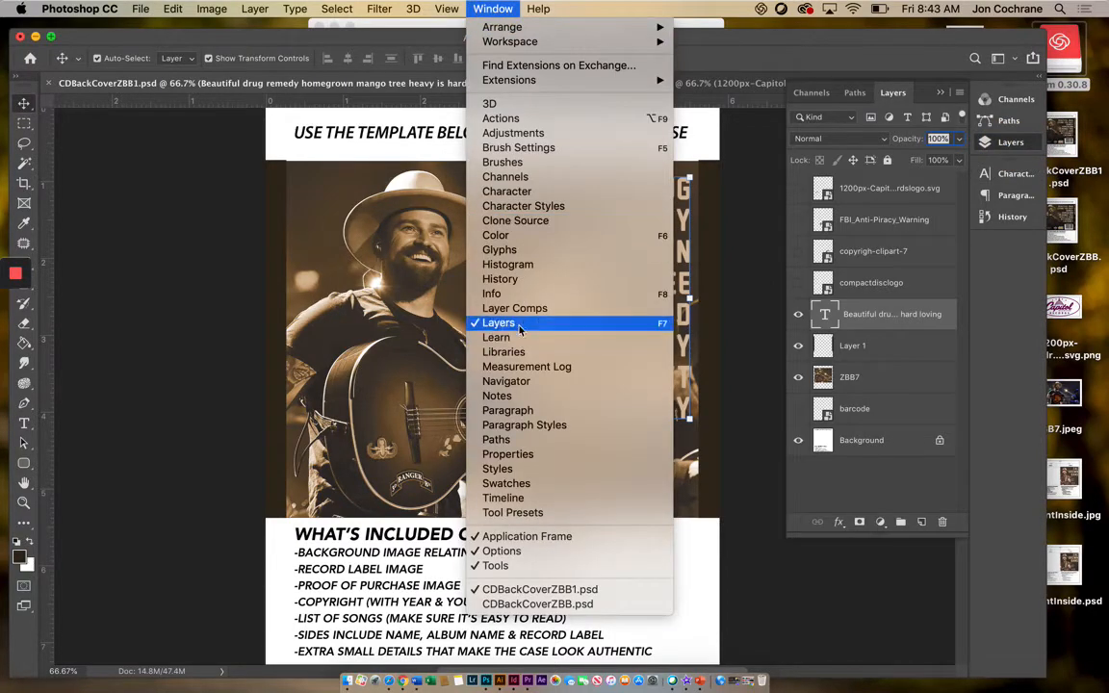
{"action": "left_click", "coordinate": [753, 292]}
{"action": "left_click", "coordinate": [838, 521]}
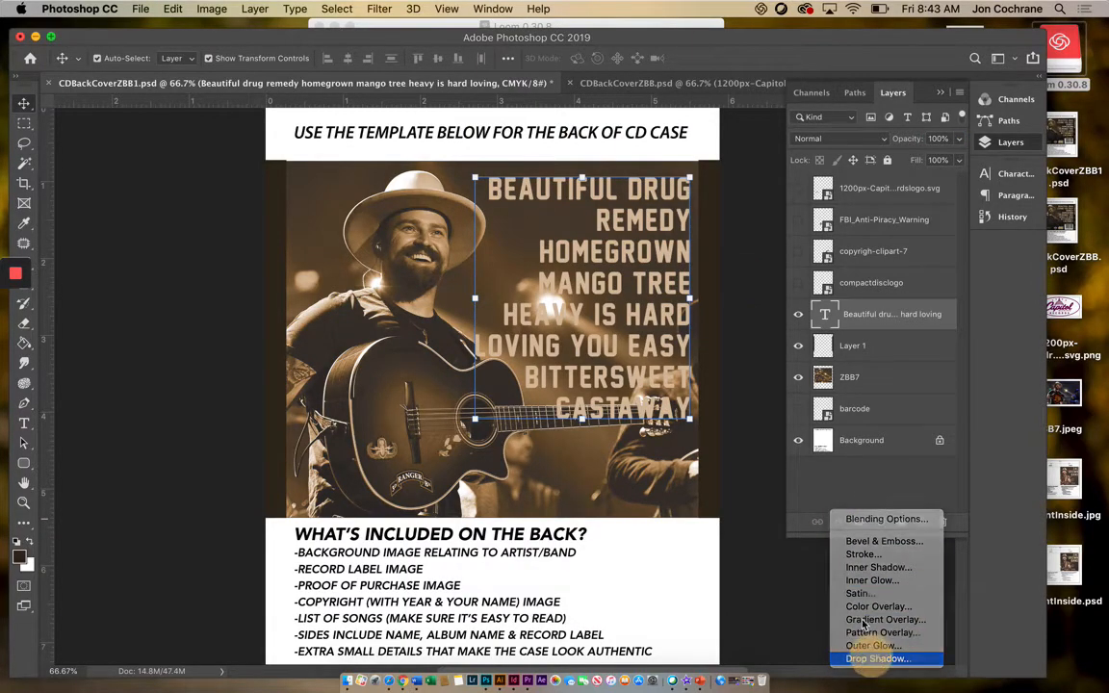
{"action": "left_click", "coordinate": [878, 658]}
{"action": "left_click_drag", "start_coordinate": [686, 317], "coordinate": [726, 255]}
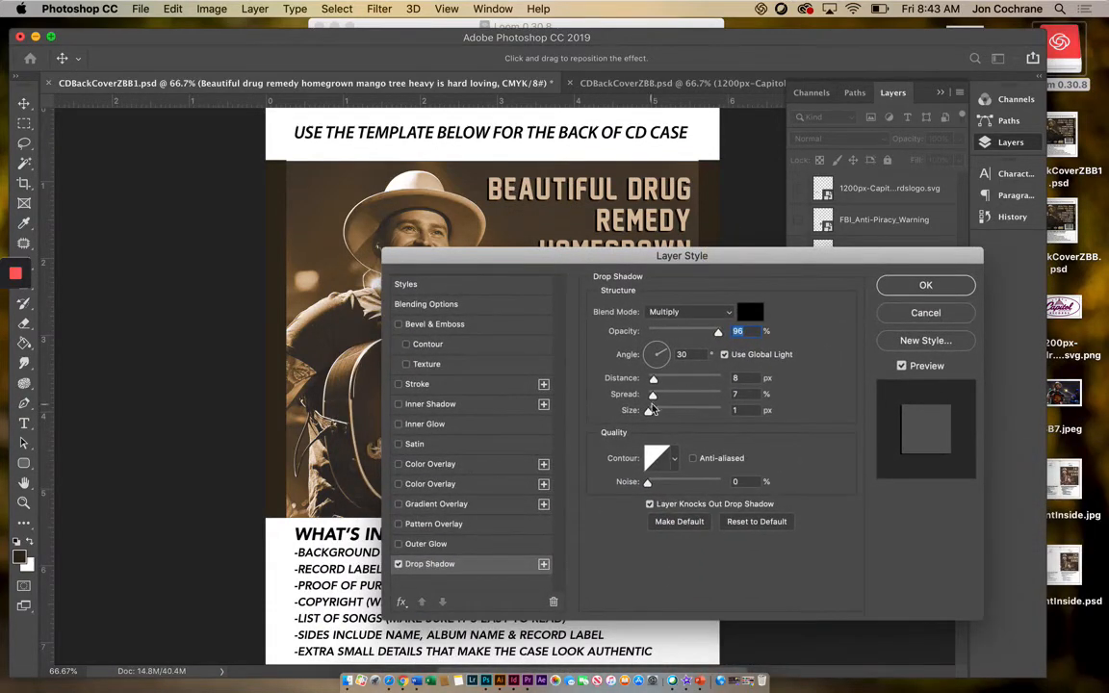
{"action": "left_click_drag", "start_coordinate": [652, 410], "coordinate": [655, 416]}
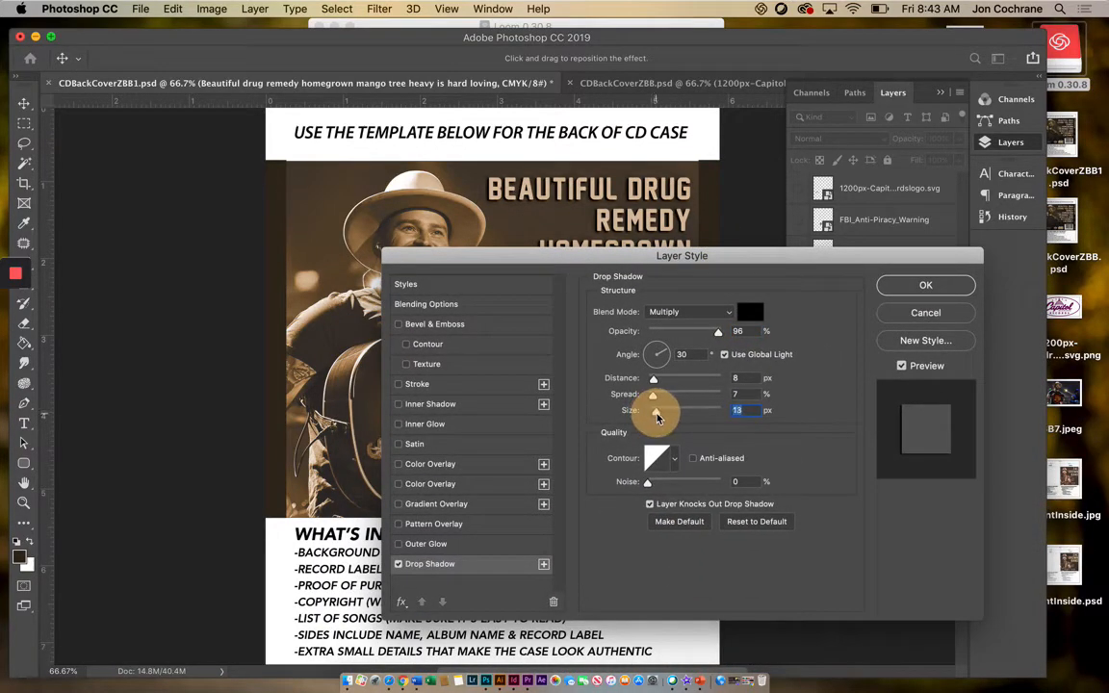
{"action": "left_click_drag", "start_coordinate": [644, 260], "coordinate": [968, 260]}
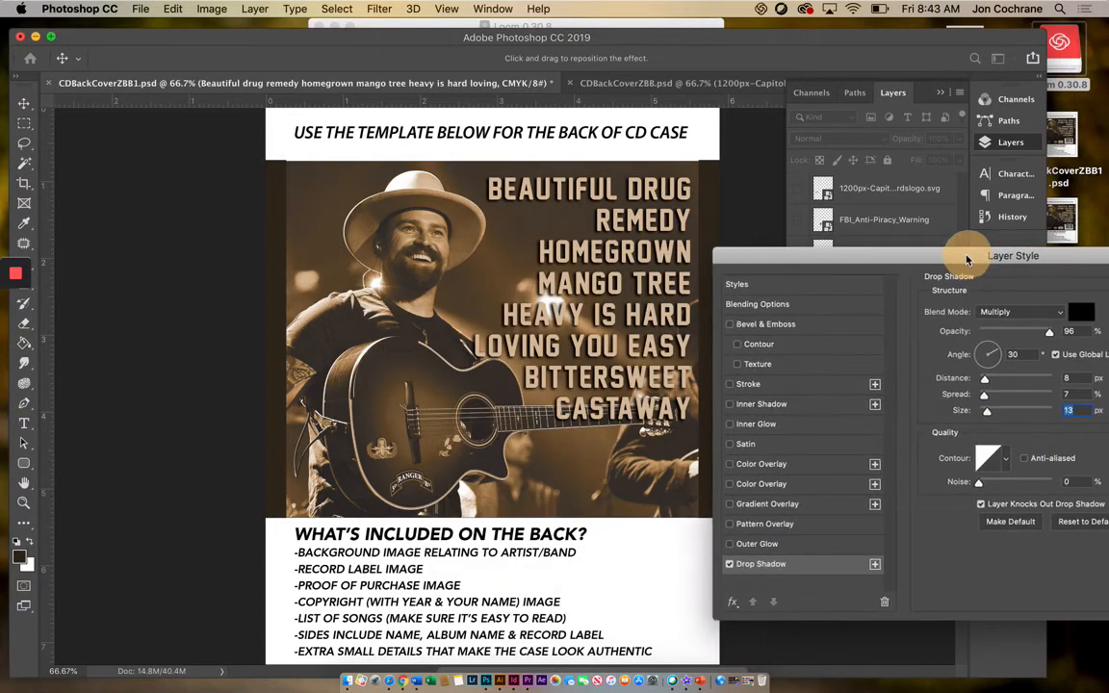
Replace the song list's drop shadow with a black Outer Glow at 93% opacity, 8% spread and 29 px size
{"action": "left_click", "coordinate": [723, 564]}
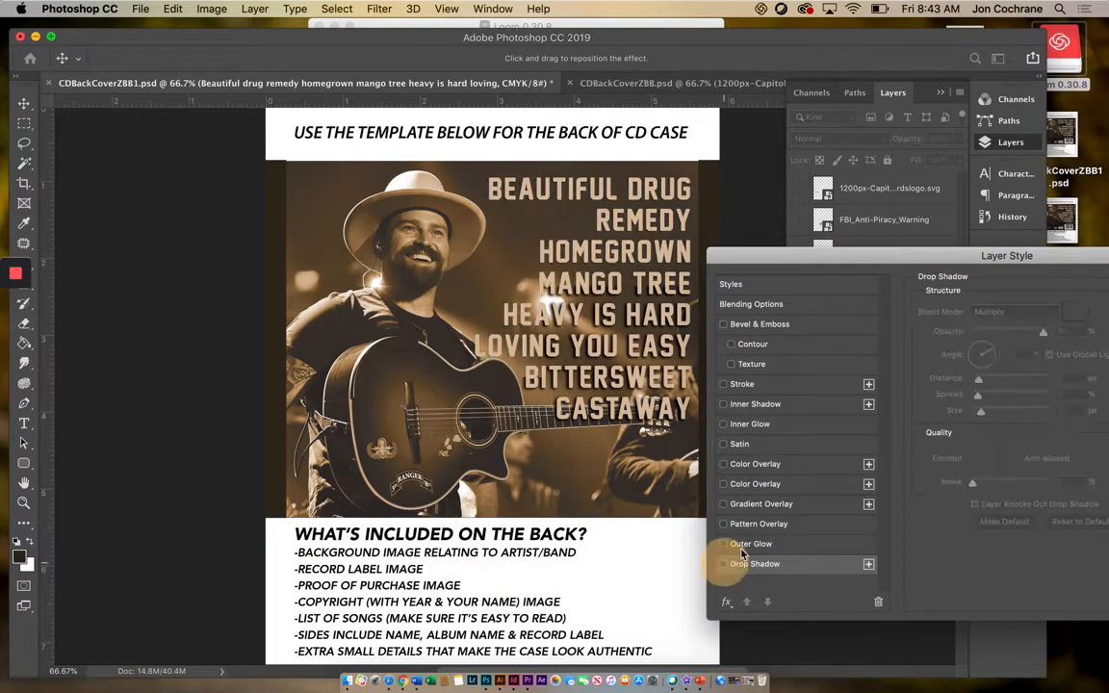
{"action": "left_click", "coordinate": [724, 544]}
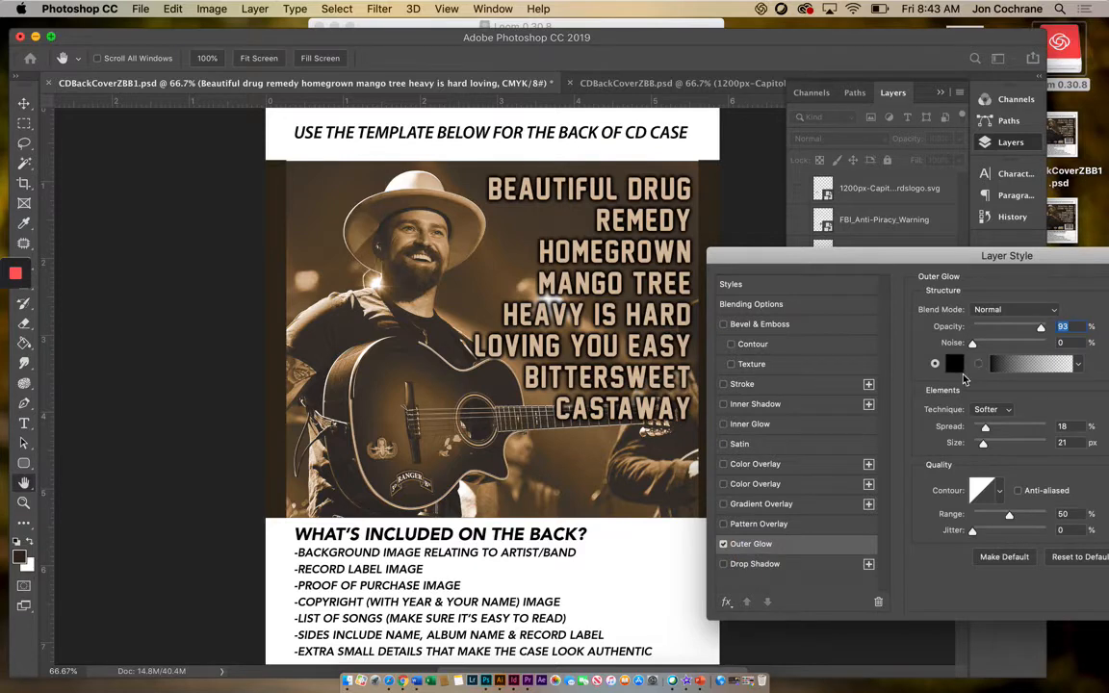
{"action": "left_click_drag", "start_coordinate": [983, 427], "coordinate": [986, 449]}
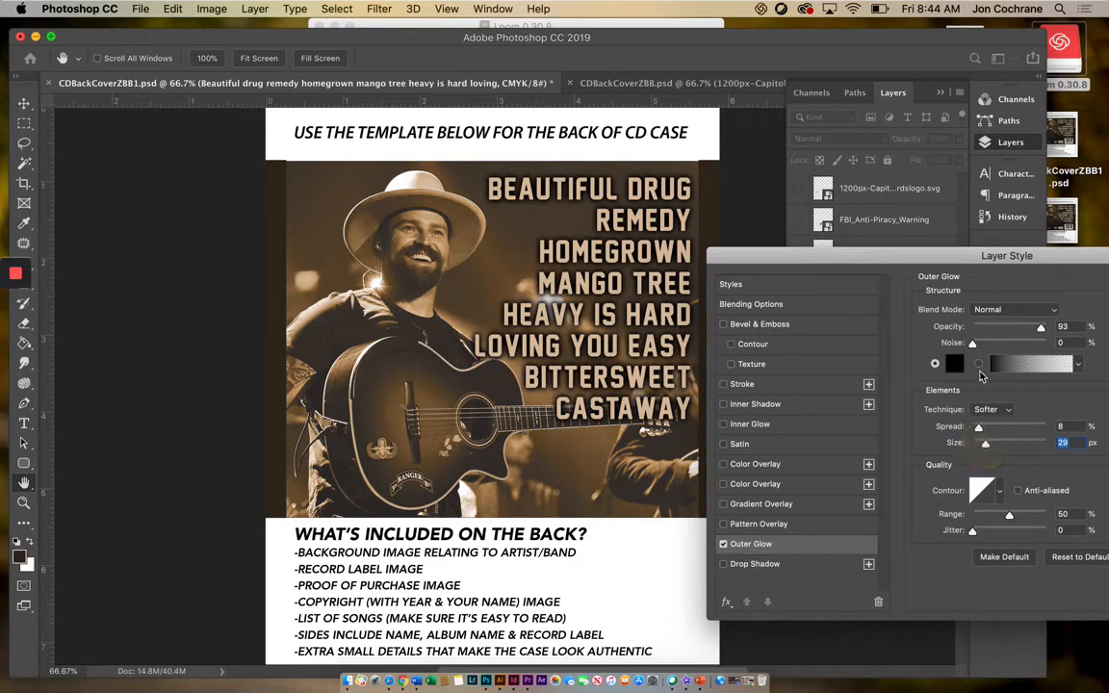
{"action": "left_click_drag", "start_coordinate": [949, 273], "coordinate": [729, 239]}
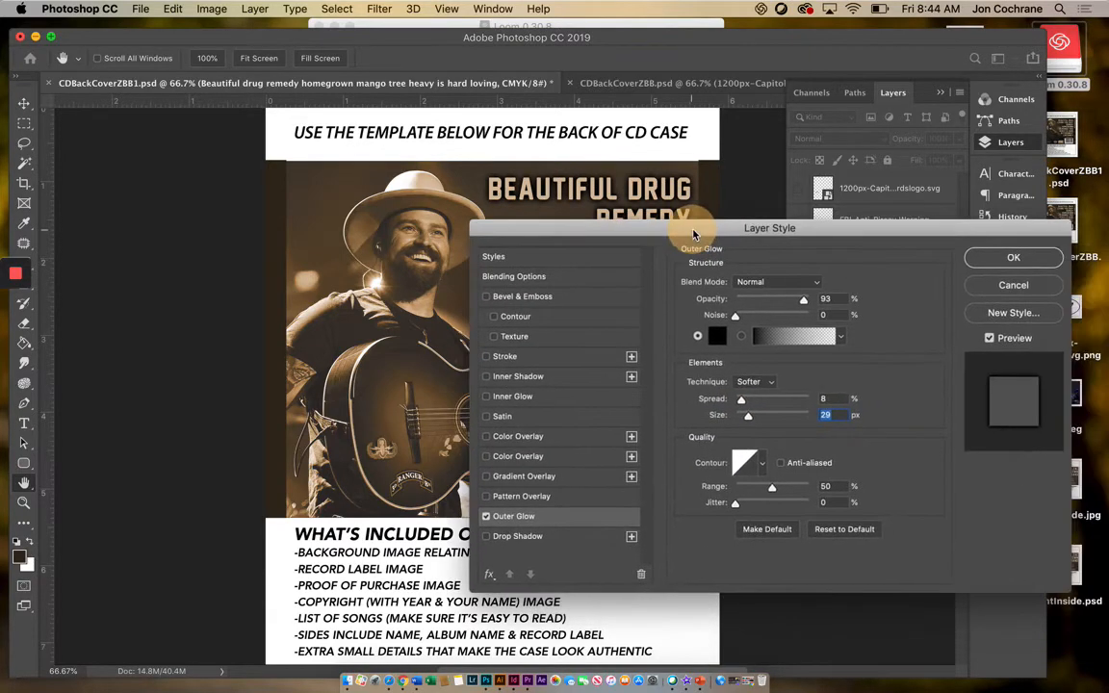
{"action": "left_click", "coordinate": [1013, 255]}
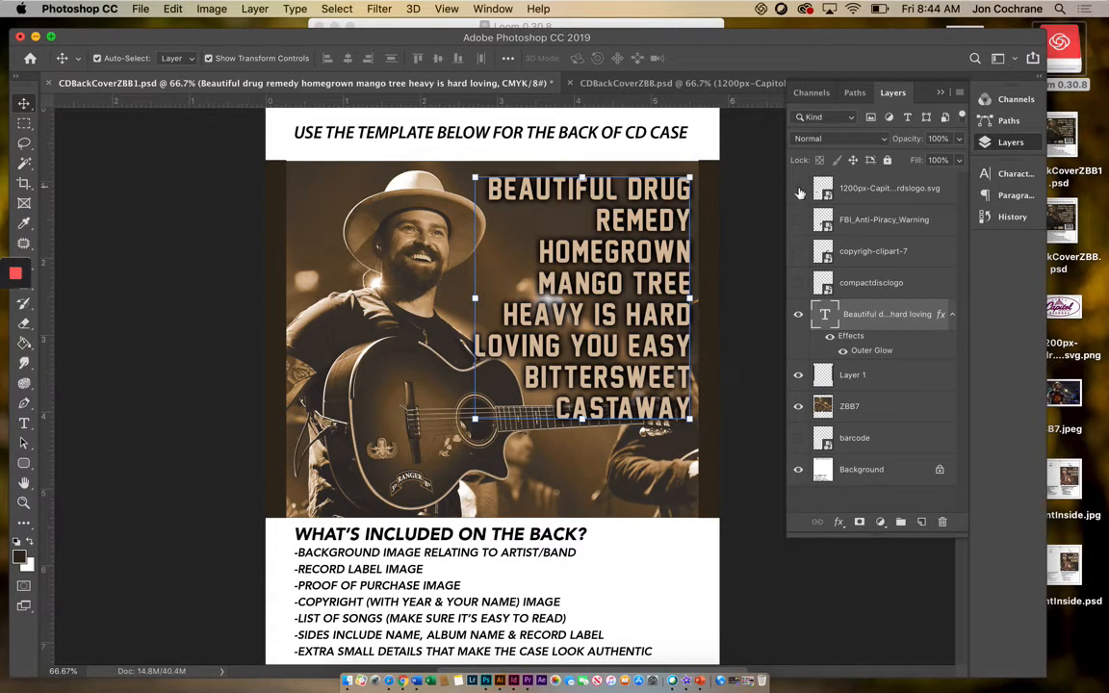
Show the hidden logo and barcode layers, and move the barcode layer directly below the song list layer
{"action": "left_click_drag", "start_coordinate": [799, 194], "coordinate": [798, 282]}
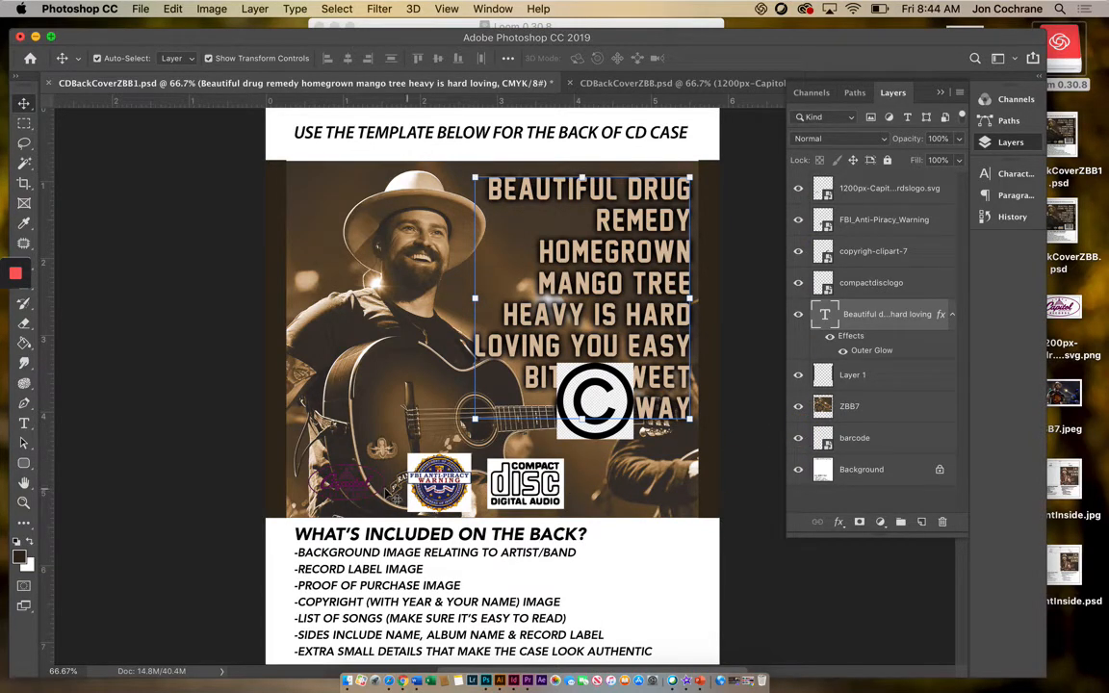
{"action": "left_click_drag", "start_coordinate": [852, 443], "coordinate": [870, 362]}
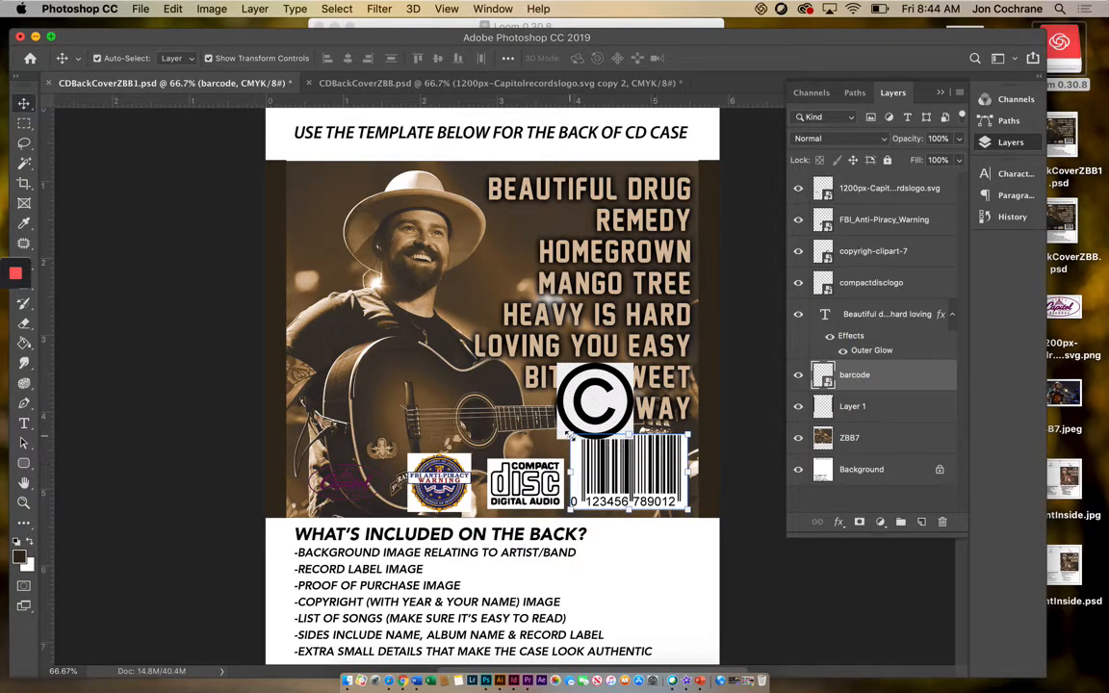
Scale the barcode to about 23.8% from its upper-left corner, and shrink the song list slightly from its lower-left corner
{"action": "mouse_move", "coordinate": [572, 437]}
{"action": "left_mouse_down"}
{"action": "mouse_move", "coordinate": [584, 444]}
{"action": "mouse_move", "coordinate": [574, 440]}
{"action": "left_mouse_up"}
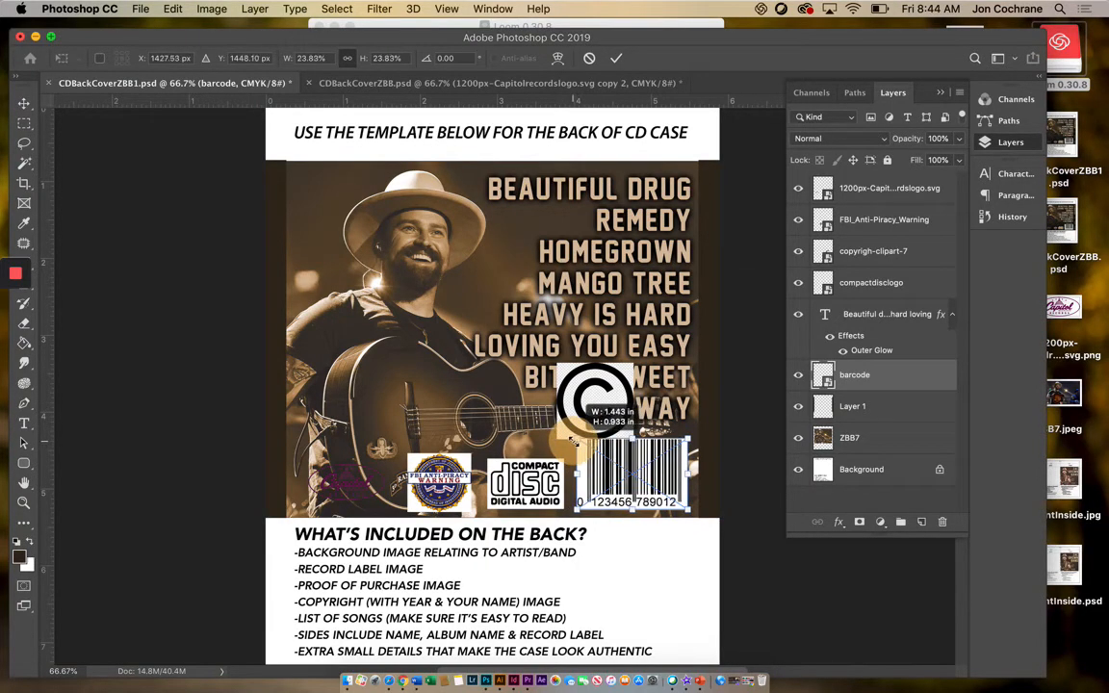
{"action": "key", "text": "Return"}
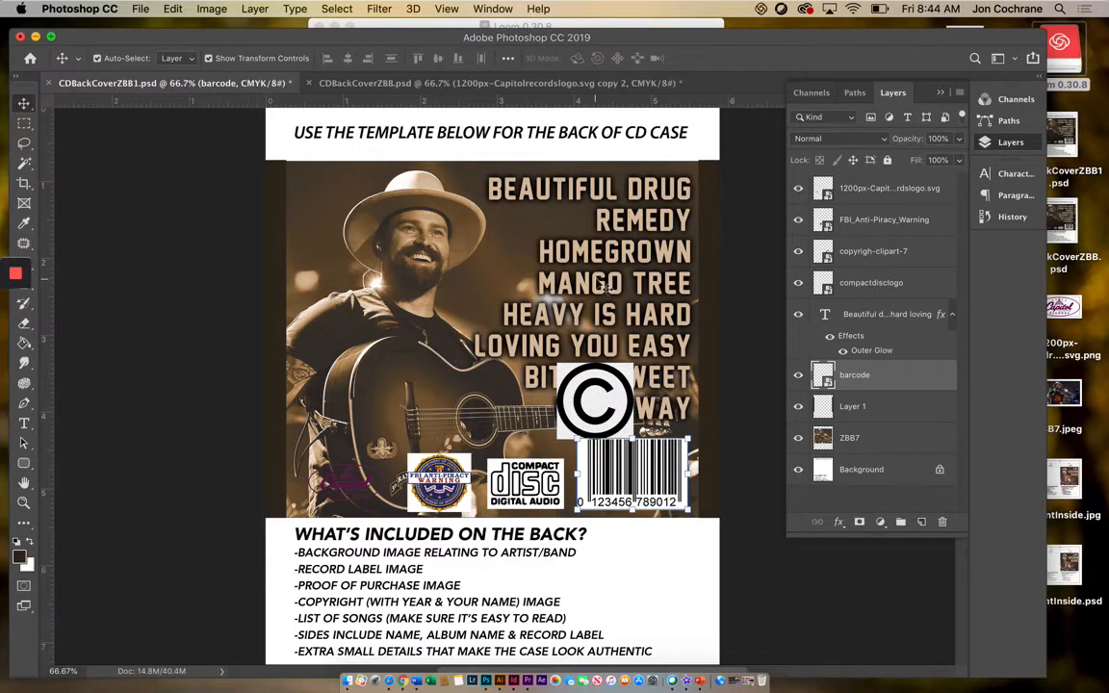
{"action": "left_click", "coordinate": [605, 286]}
{"action": "left_click_drag", "start_coordinate": [474, 417], "coordinate": [487, 410]}
{"action": "key", "text": "Return"}
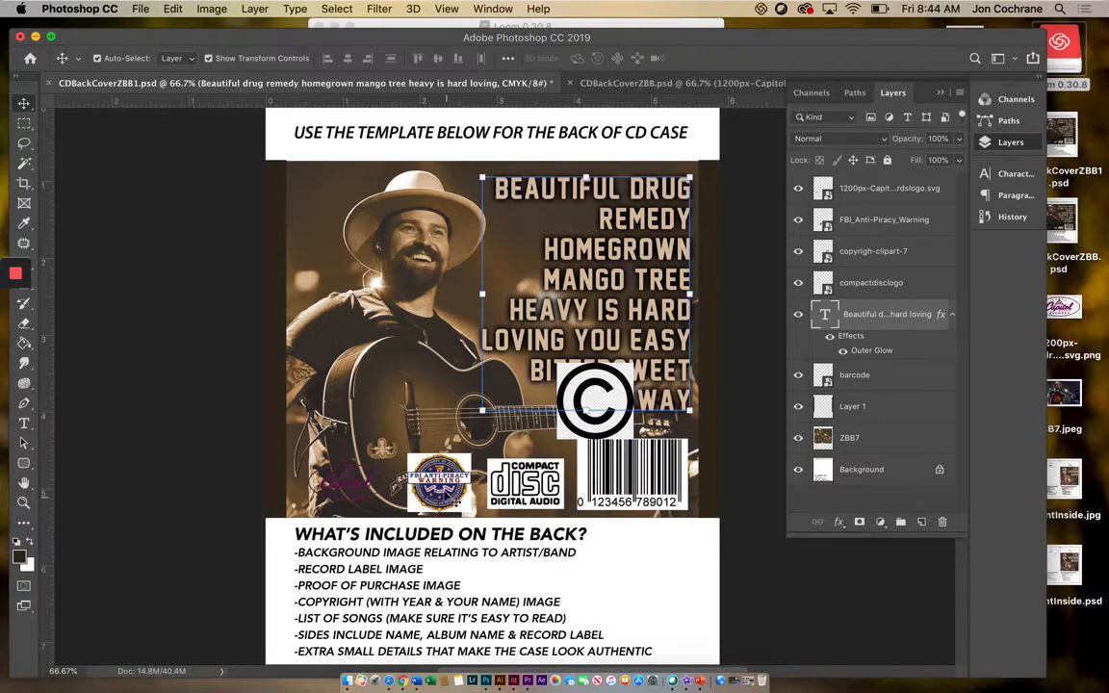
Rasterize the Capitol Records, FBI Anti-Piracy Warning, copyright and compact disc logo layers together
{"action": "left_click", "coordinate": [421, 464]}
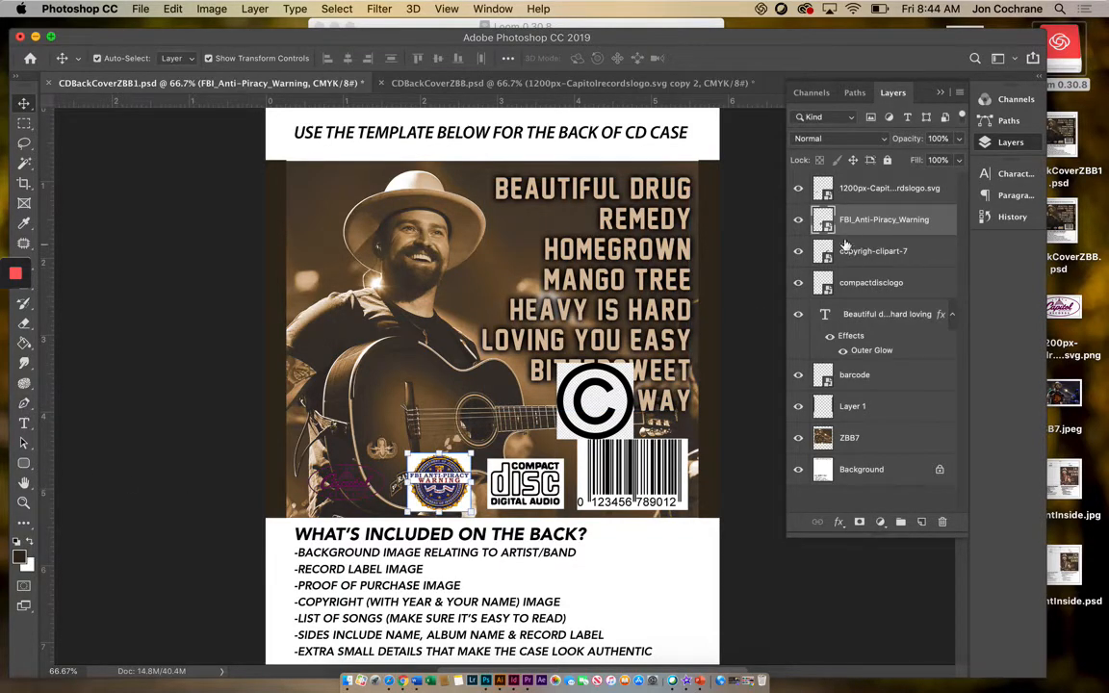
{"action": "left_click", "coordinate": [858, 190]}
{"action": "left_click", "coordinate": [856, 283], "text": "shift"}
{"action": "right_click", "coordinate": [857, 282]}
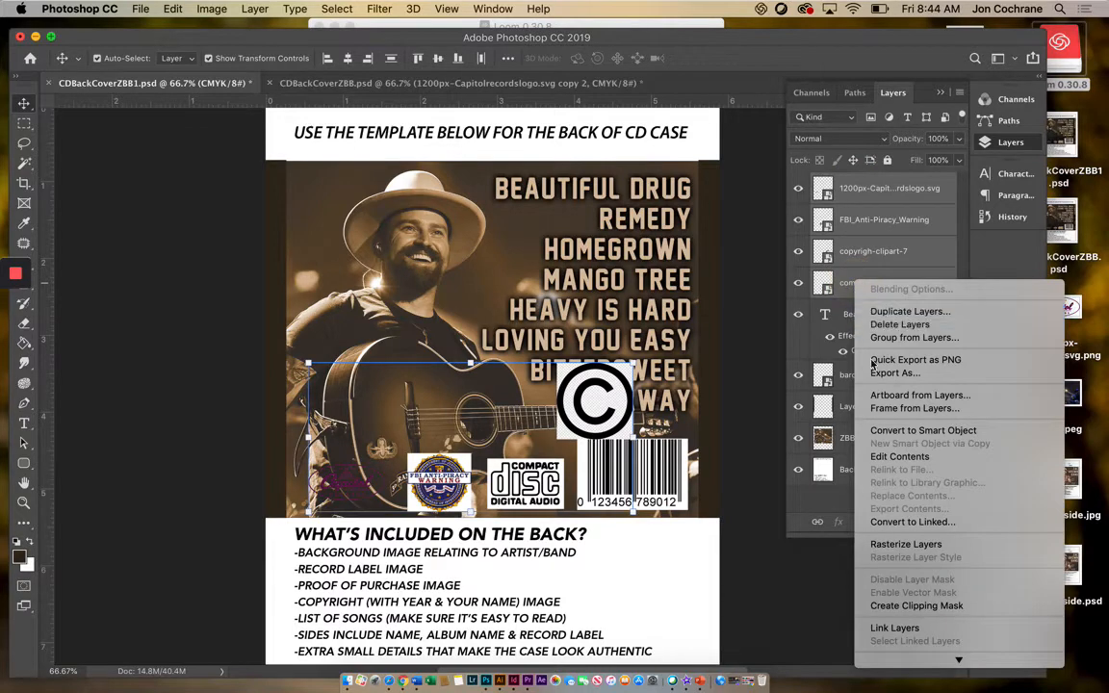
{"action": "left_click", "coordinate": [910, 545]}
Remove the white background from the compact disc logo using the Magic Wand, and clear the selection
{"action": "left_click", "coordinate": [850, 252]}
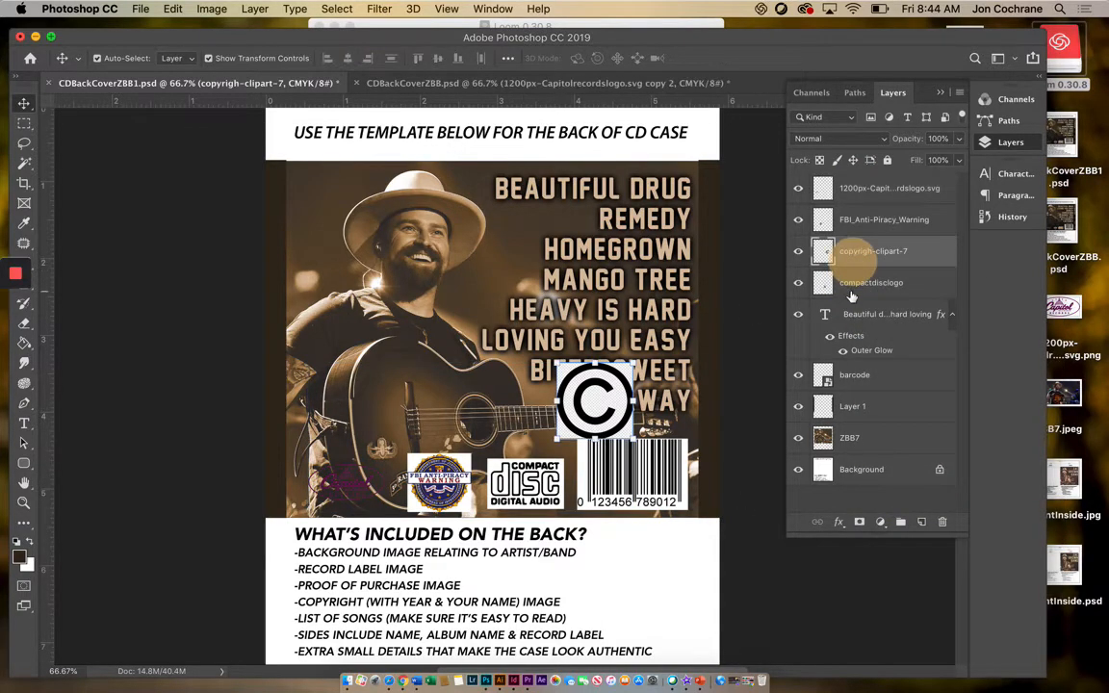
{"action": "left_click", "coordinate": [848, 282]}
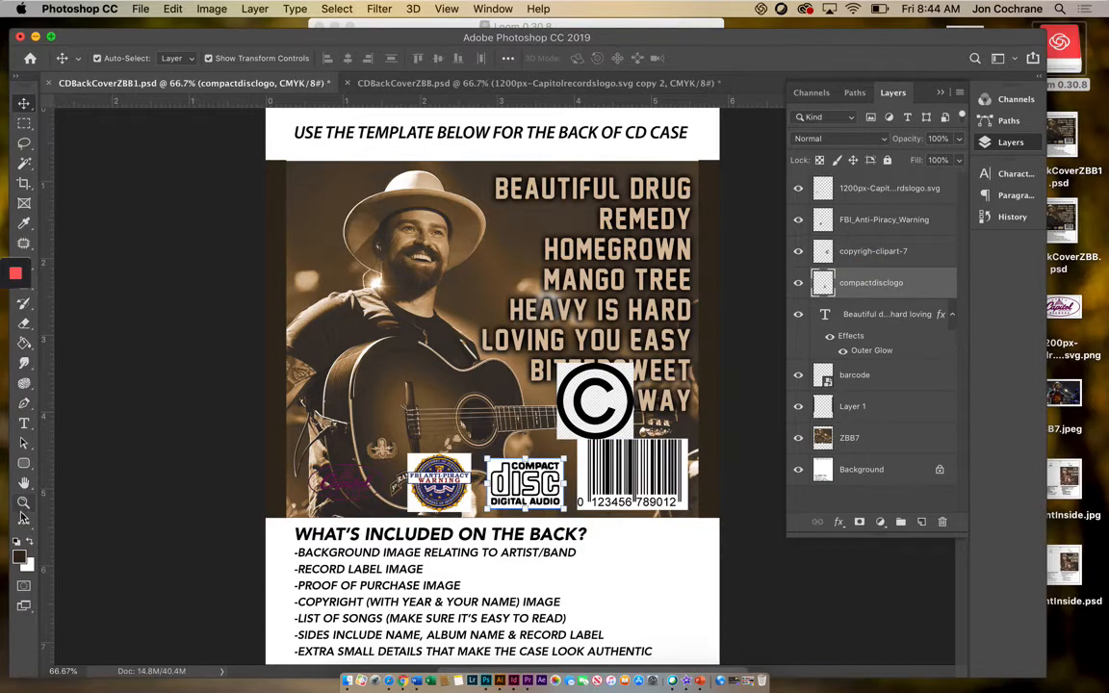
{"action": "key", "text": "z"}
{"action": "left_click", "coordinate": [524, 480]}
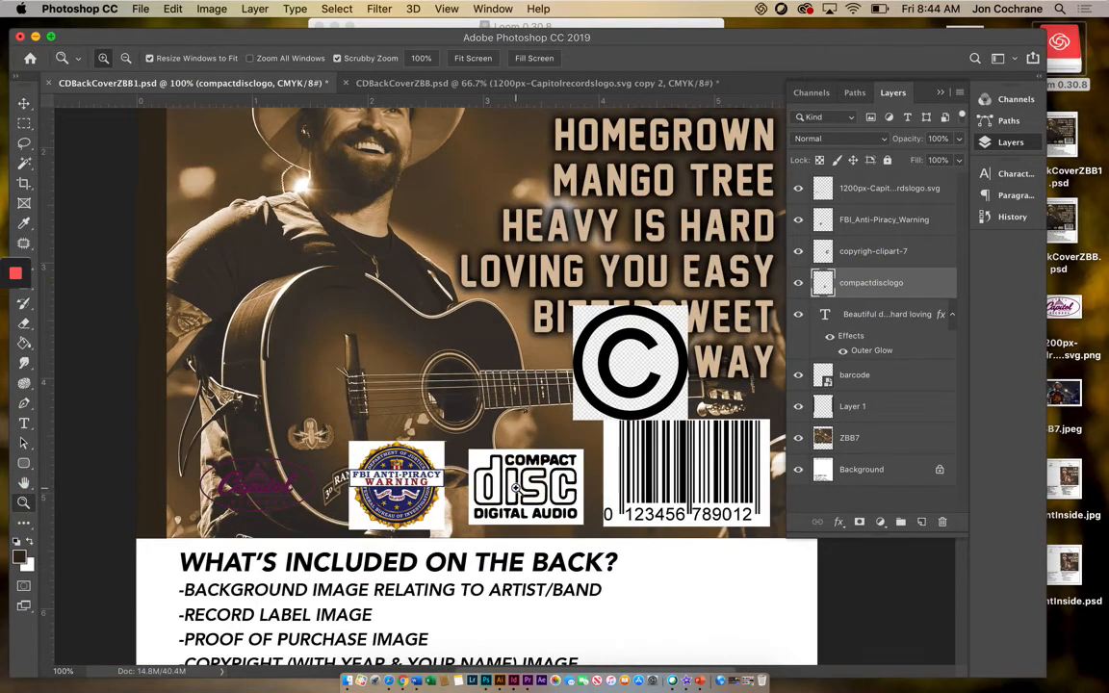
{"action": "left_click", "coordinate": [521, 485]}
{"action": "left_click", "coordinate": [520, 485]}
{"action": "left_click", "coordinate": [500, 488], "text": "alt"}
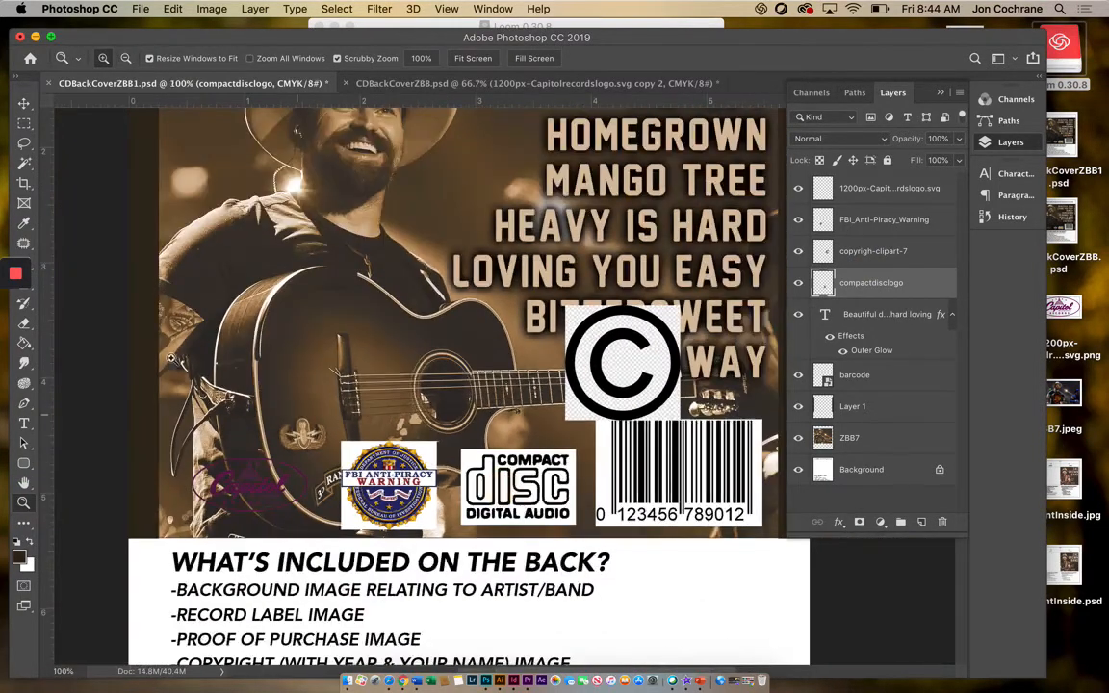
{"action": "left_click", "coordinate": [24, 162]}
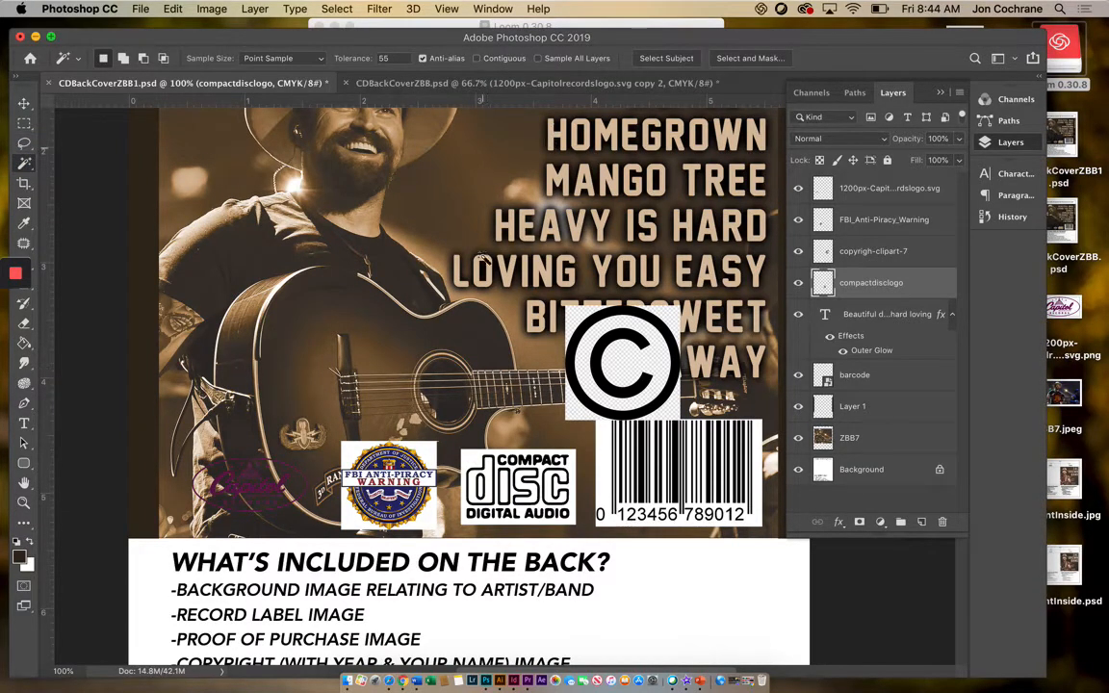
{"action": "left_click", "coordinate": [466, 459]}
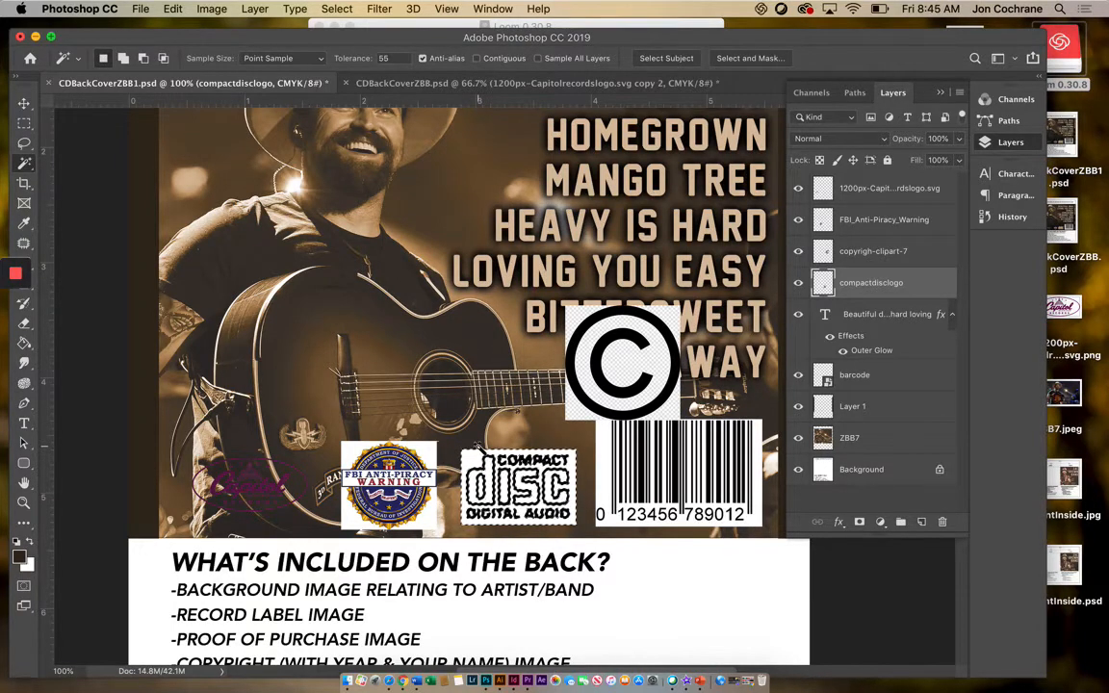
{"action": "key", "text": "Delete"}
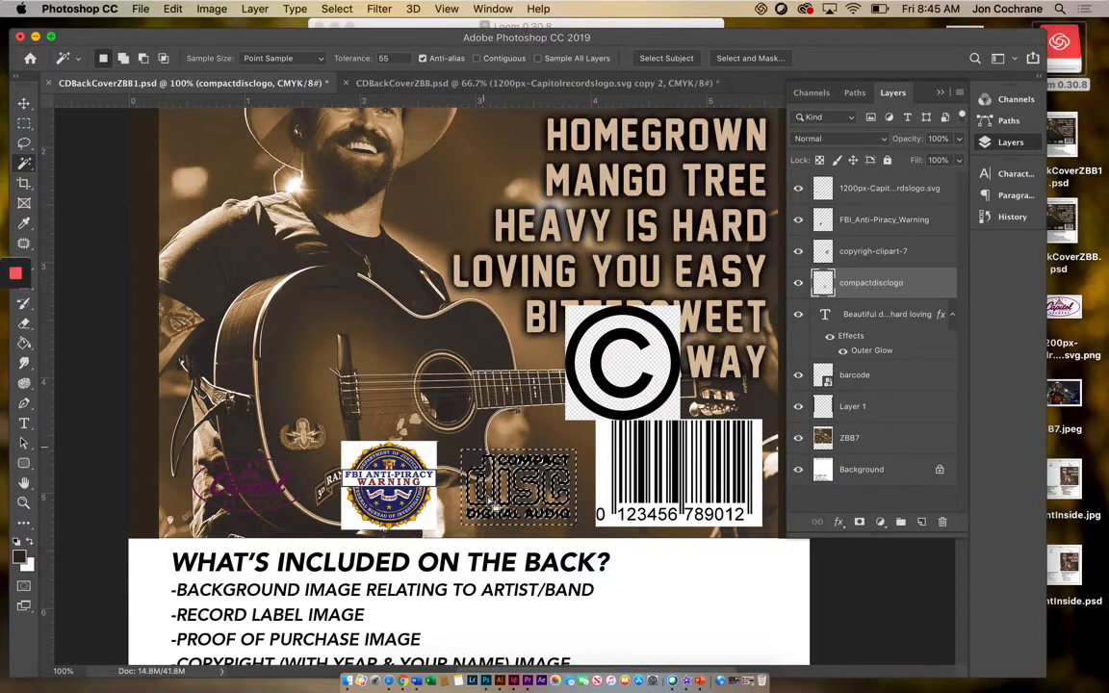
{"action": "left_click", "coordinate": [489, 491]}
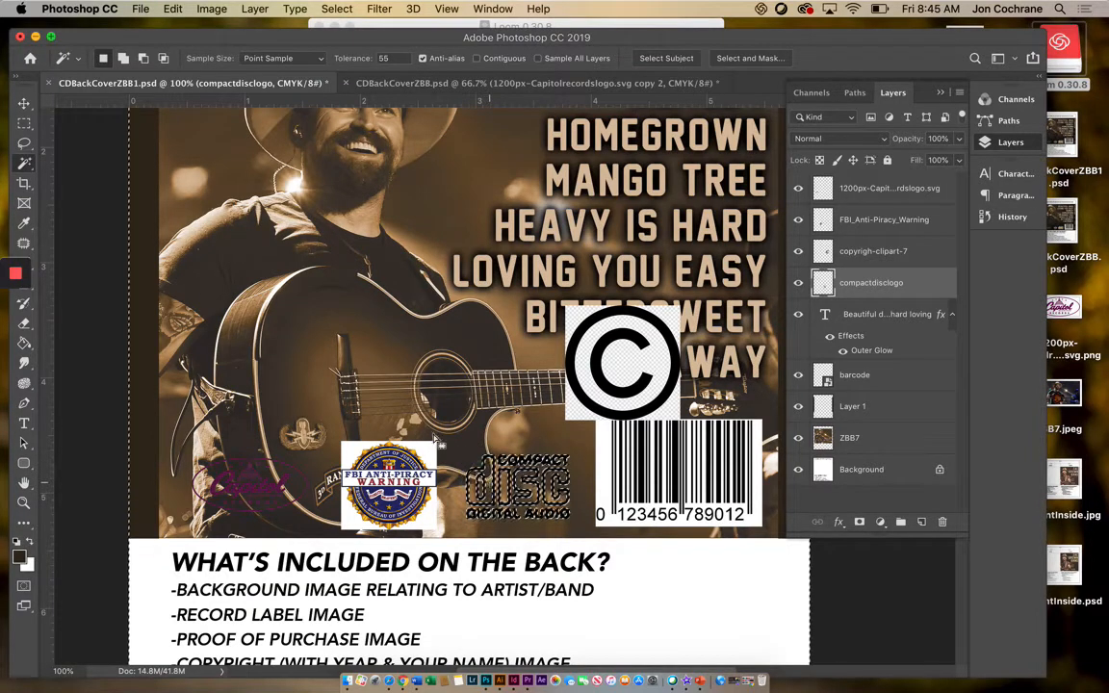
{"action": "left_click", "coordinate": [24, 123]}
{"action": "key", "text": "super+d"}
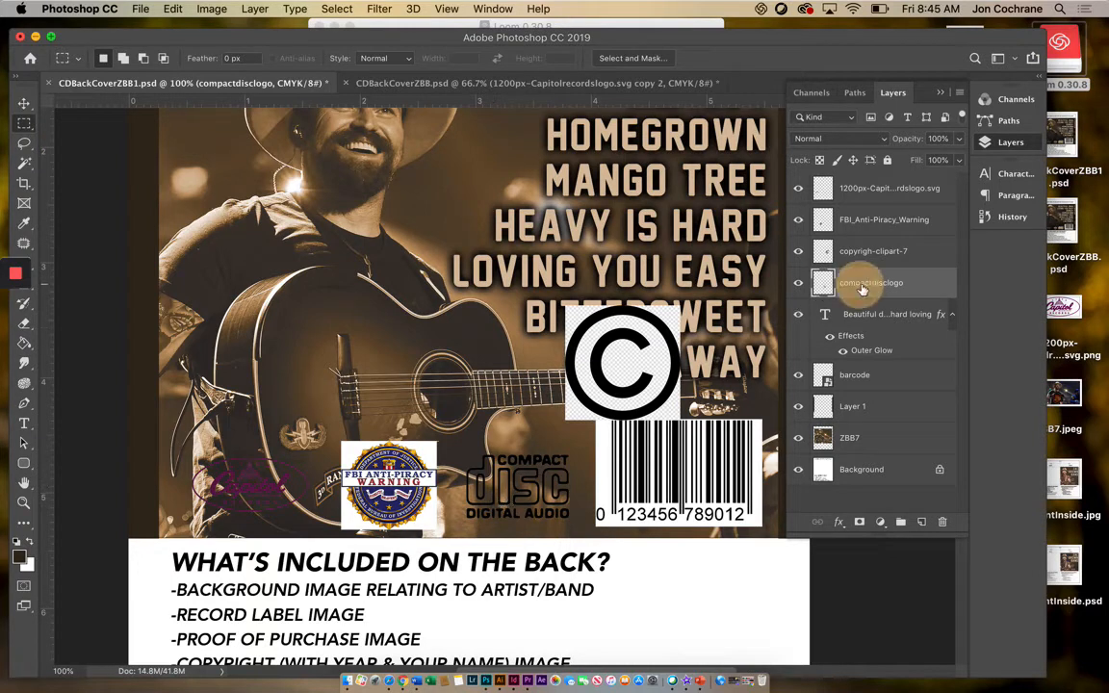
Add a light tan Color Overlay at 100% opacity to the compact disc logo, matching the song titles
{"action": "left_click", "coordinate": [842, 524]}
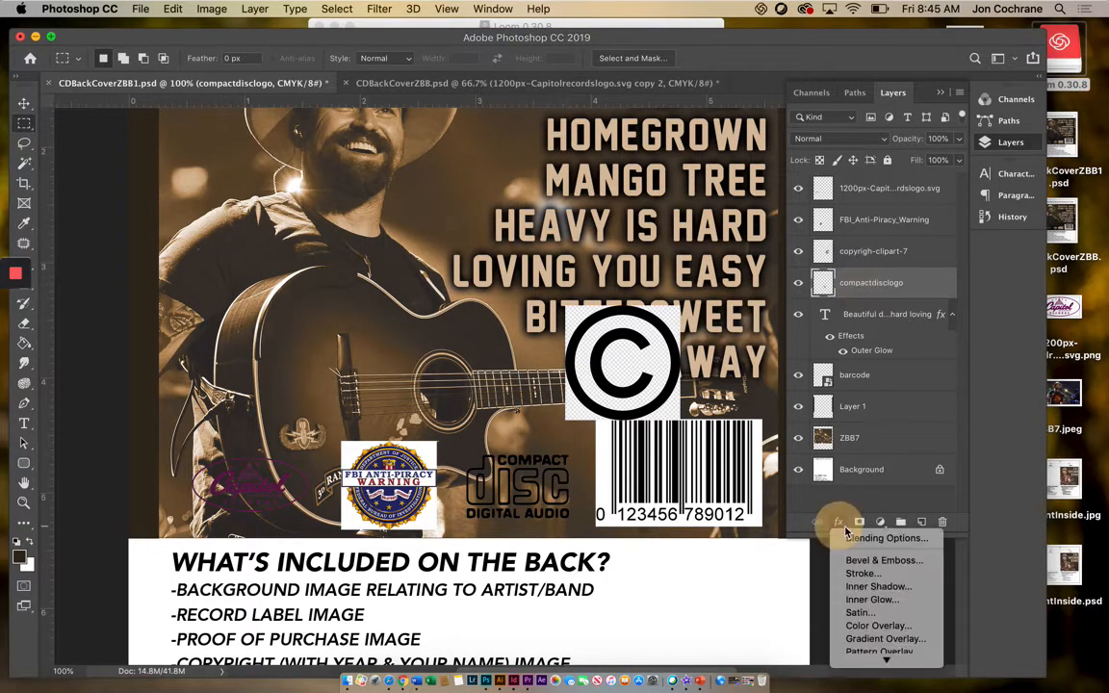
{"action": "left_click", "coordinate": [864, 627]}
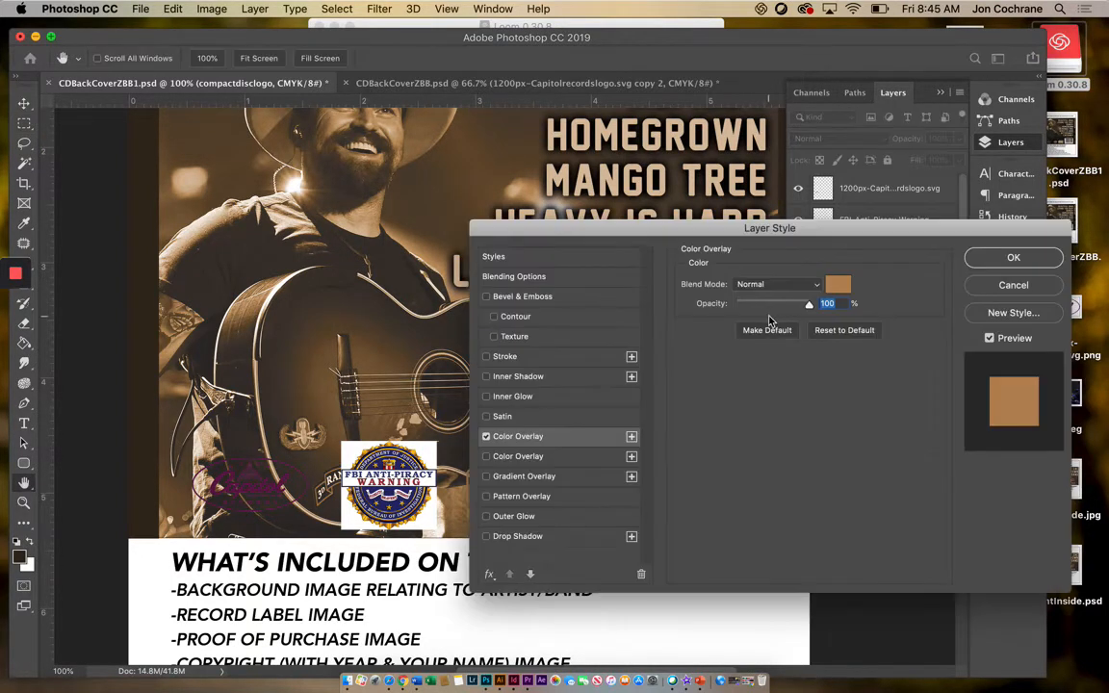
{"action": "left_click", "coordinate": [838, 285]}
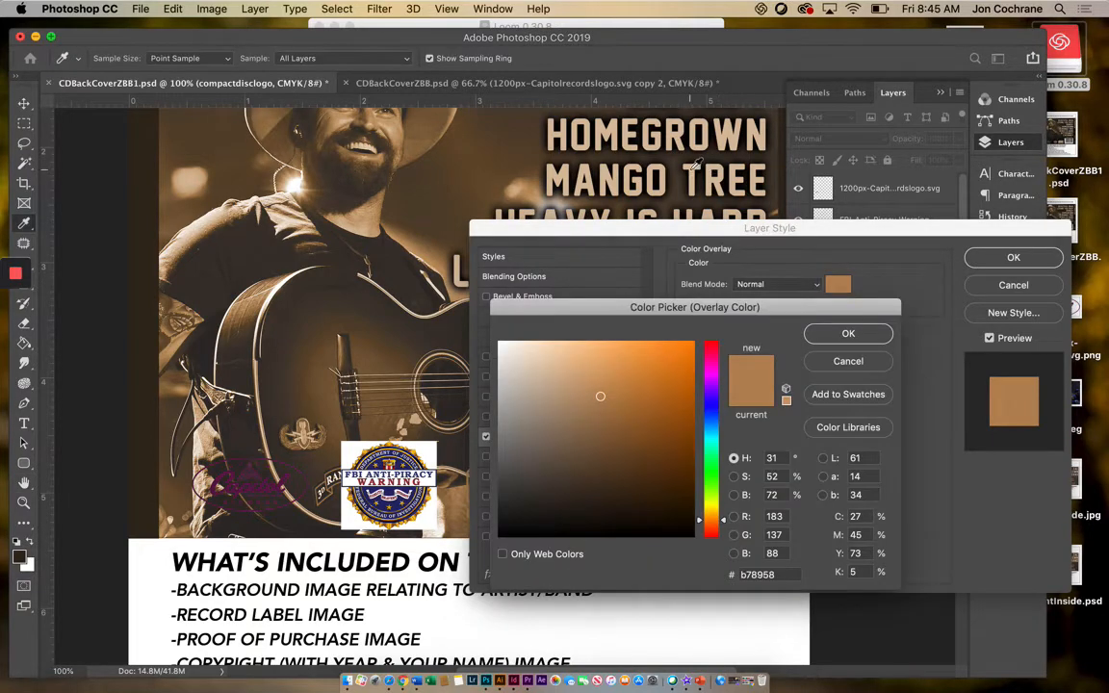
{"action": "left_click", "coordinate": [550, 371]}
{"action": "left_click", "coordinate": [848, 333]}
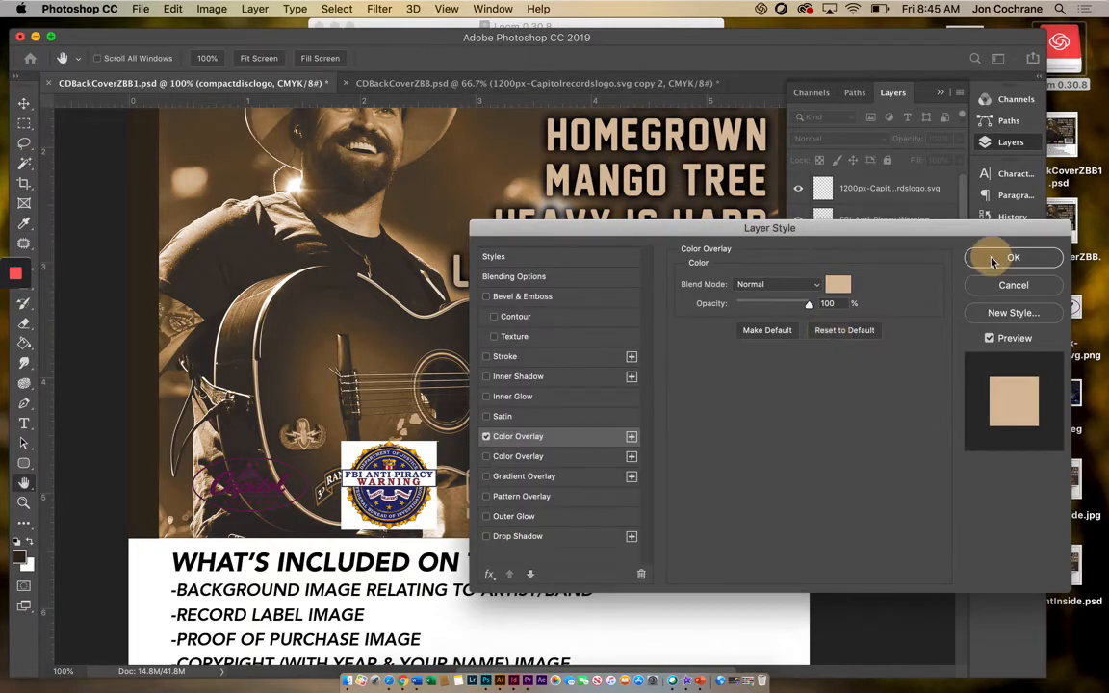
{"action": "left_click", "coordinate": [993, 262]}
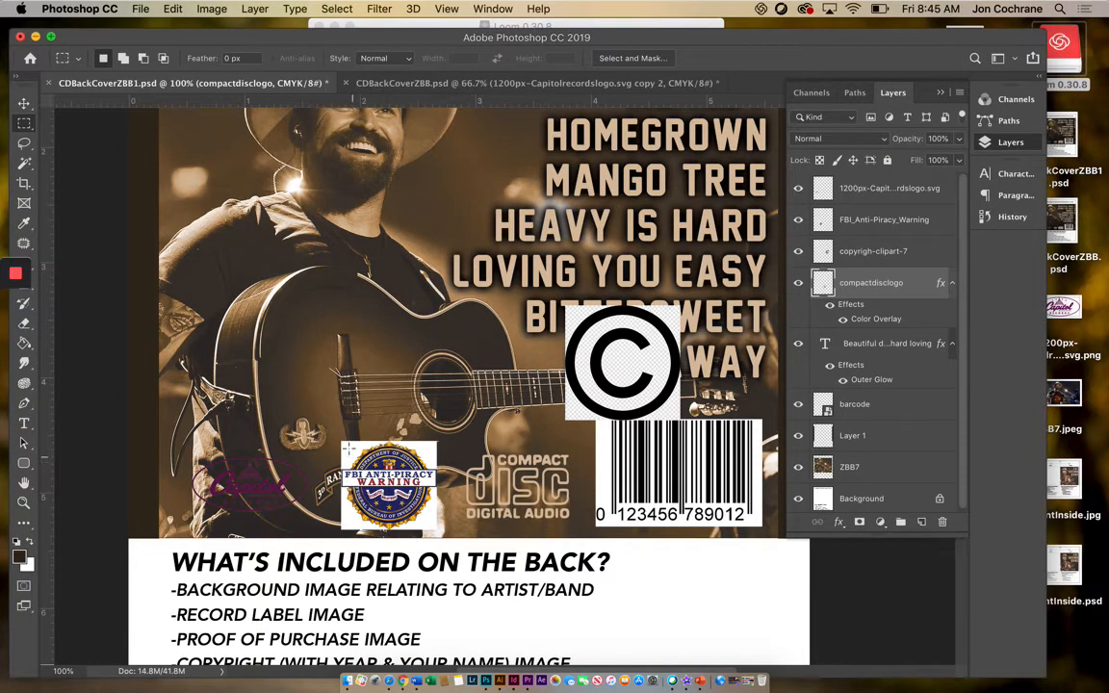
Remove the outer white background from the FBI Anti-Piracy Warning logo using a contiguous Magic Wand selection, and clear the selection
{"action": "left_click", "coordinate": [25, 103]}
{"action": "left_click", "coordinate": [310, 406]}
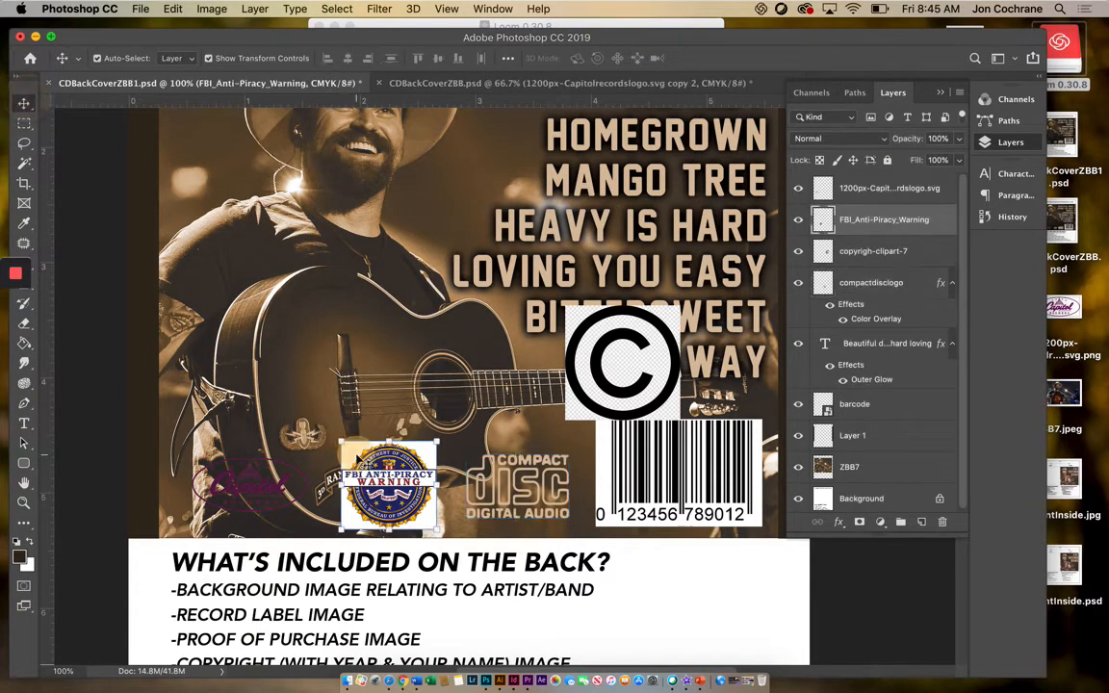
{"action": "left_click", "coordinate": [24, 163]}
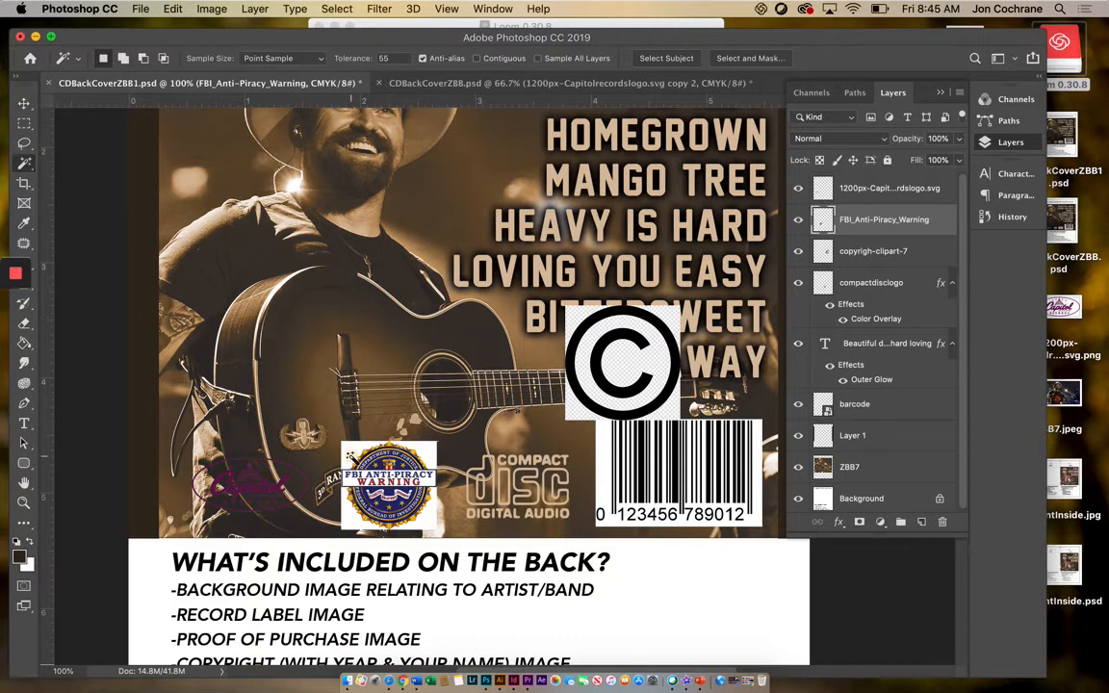
{"action": "left_click", "coordinate": [349, 446]}
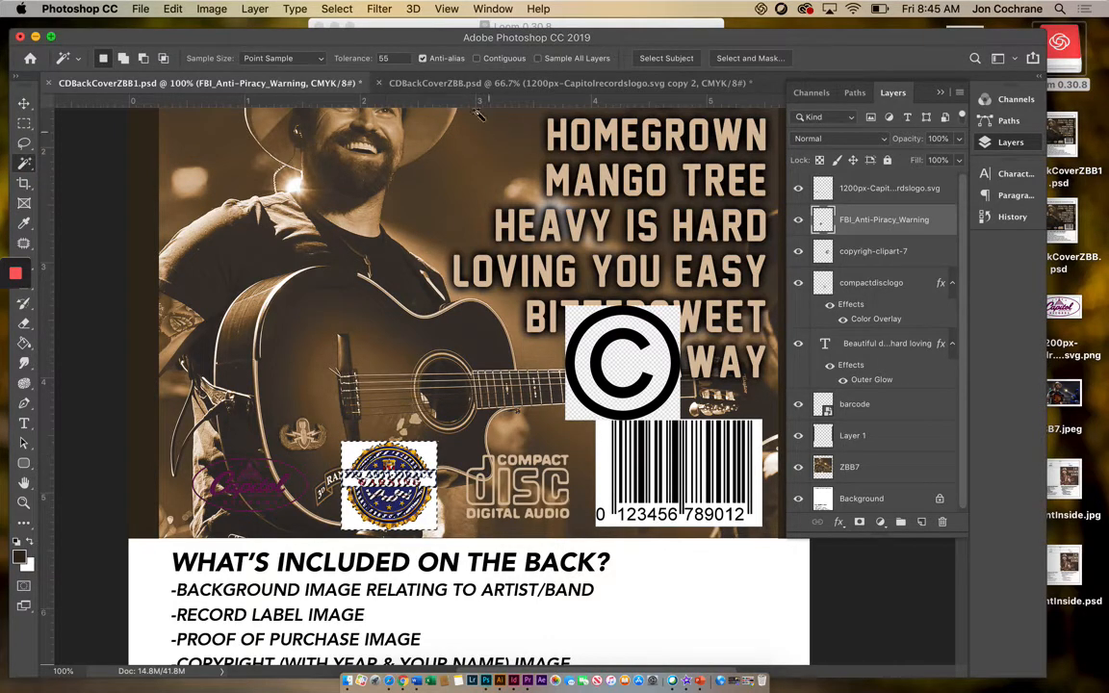
{"action": "left_click", "coordinate": [478, 58]}
{"action": "left_click", "coordinate": [361, 416]}
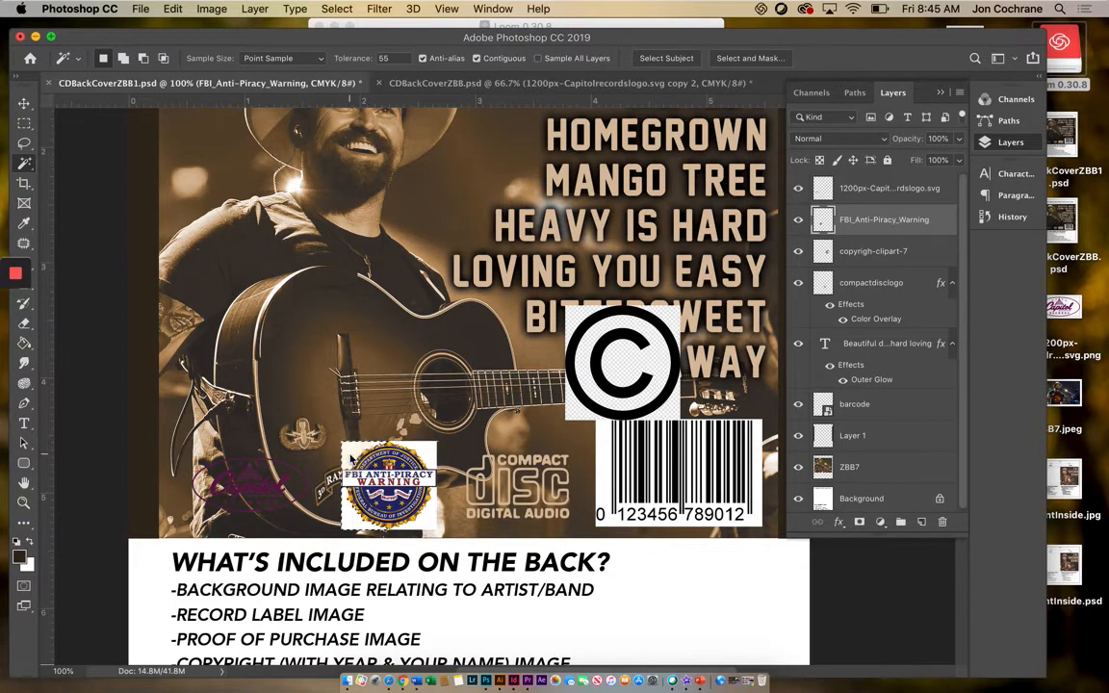
{"action": "key", "text": "Delete"}
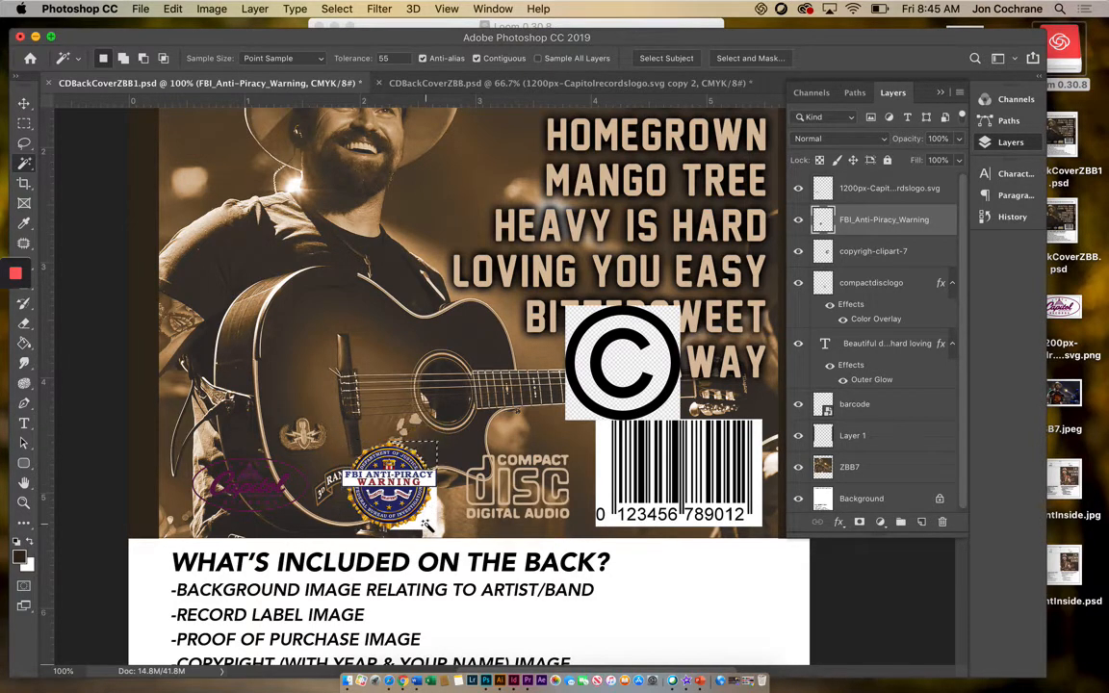
{"action": "key", "text": "super+d"}
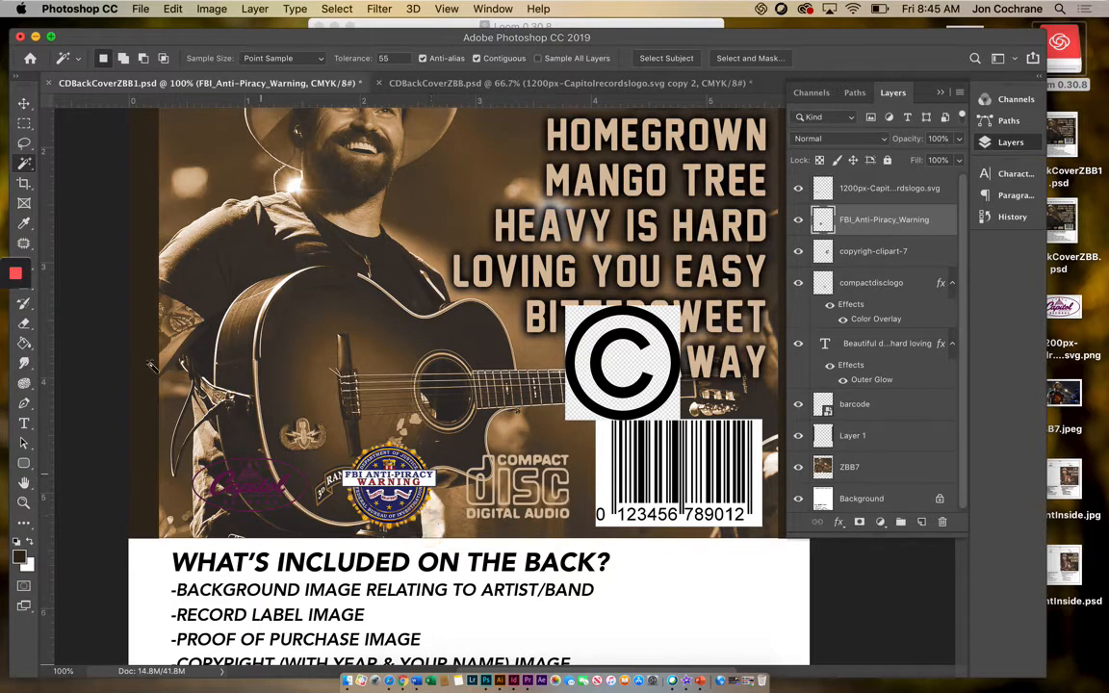
Move or copy the compact disc logo's tan Color Overlay effect onto the Capitol Records logo so both logos carry it
{"action": "left_click", "coordinate": [25, 123]}
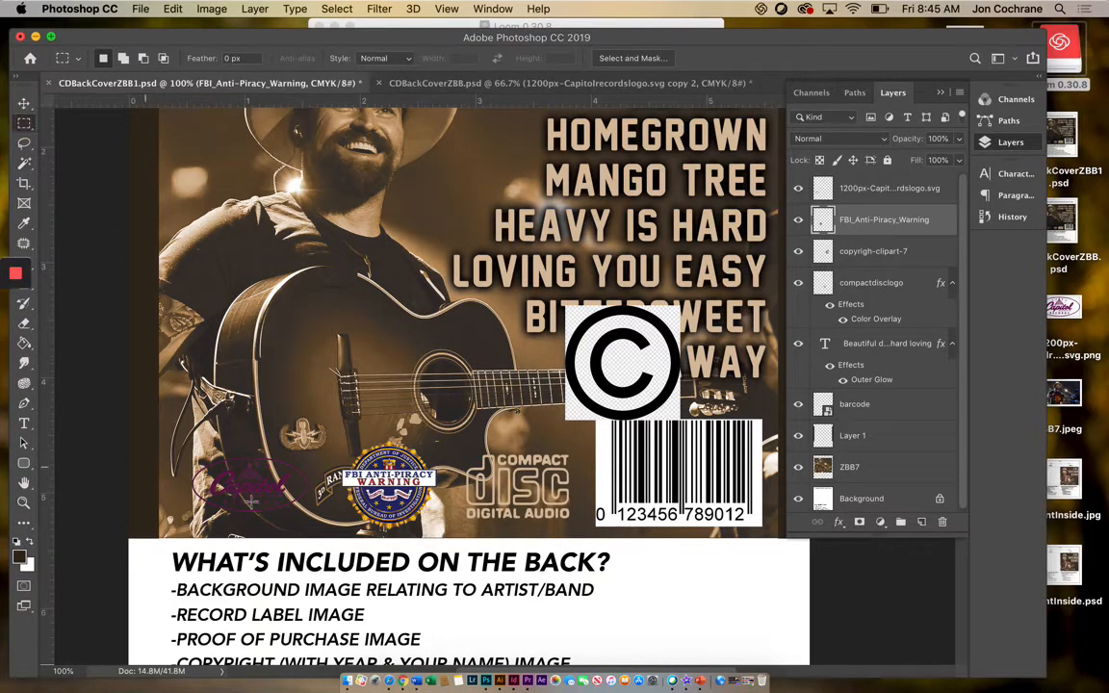
{"action": "left_click", "coordinate": [863, 197]}
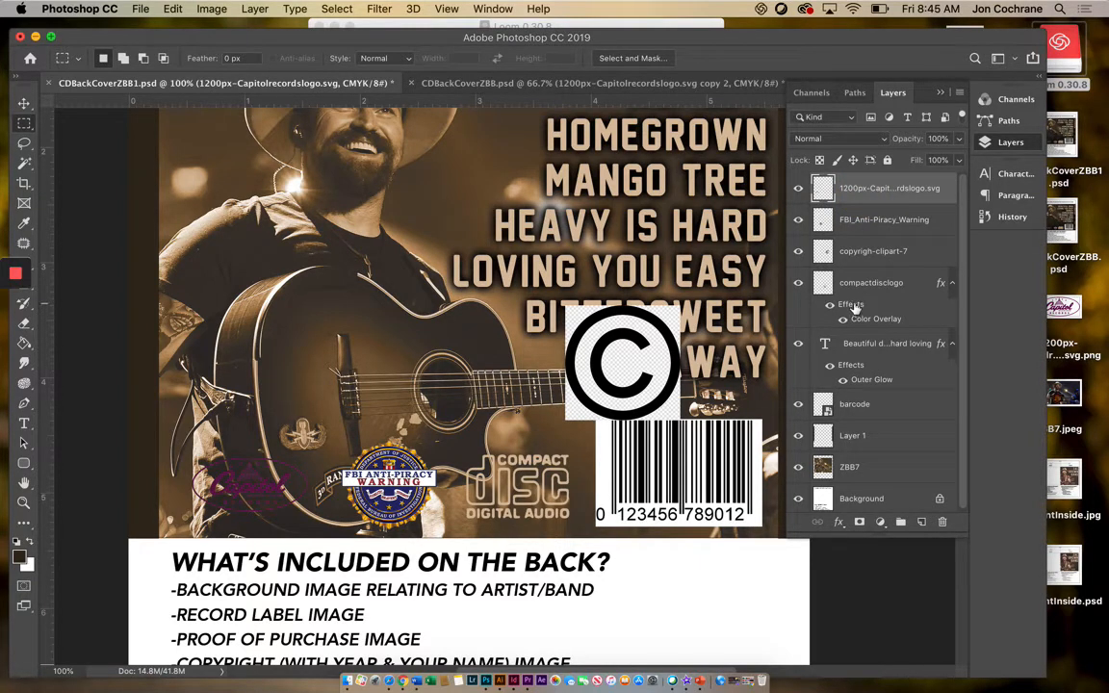
{"action": "left_click_drag", "start_coordinate": [855, 313], "coordinate": [863, 196]}
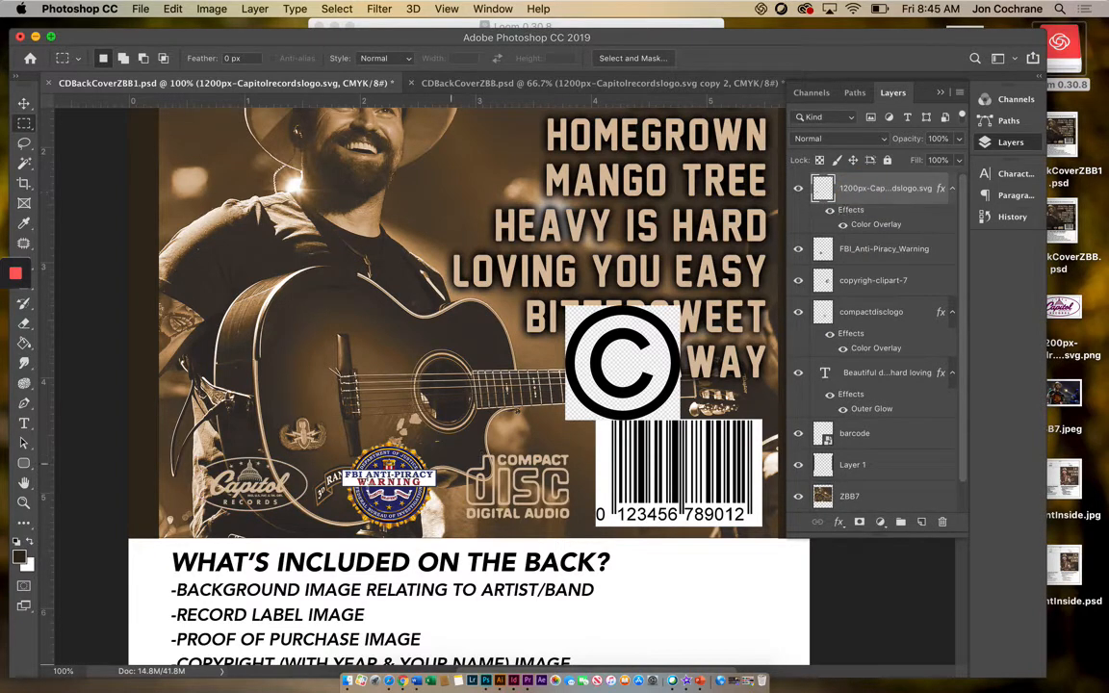
Erase the checkered background inside and around the copyright symbol, and copy the compact disc logo's tan Color Overlay onto it
{"action": "left_click", "coordinate": [859, 287]}
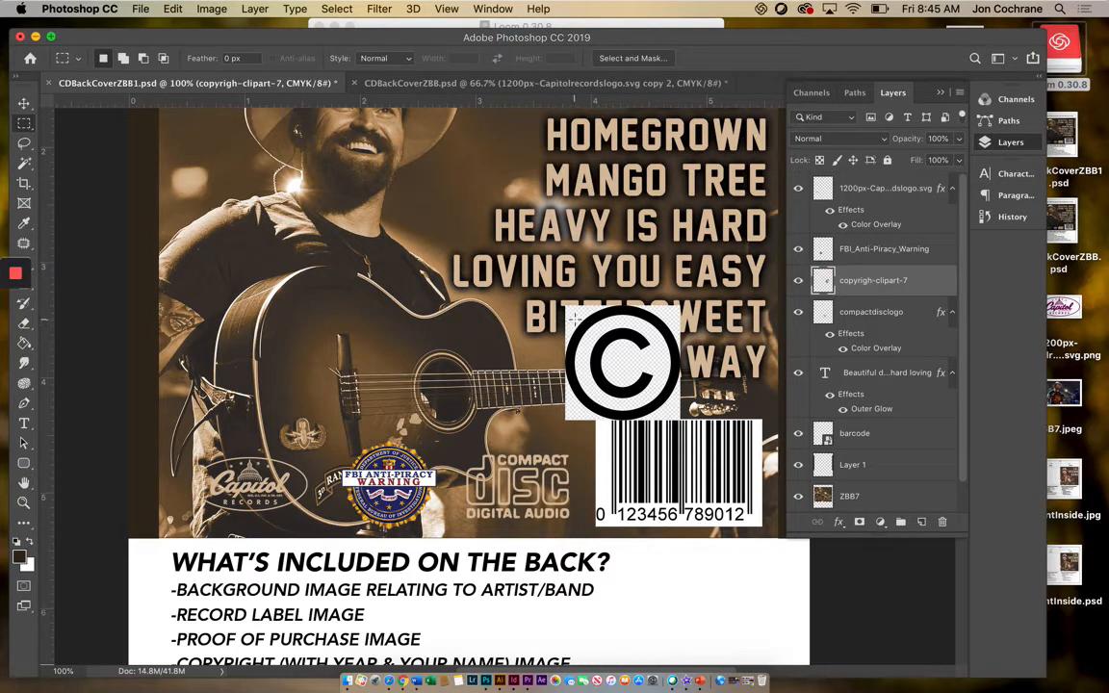
{"action": "left_click", "coordinate": [25, 166]}
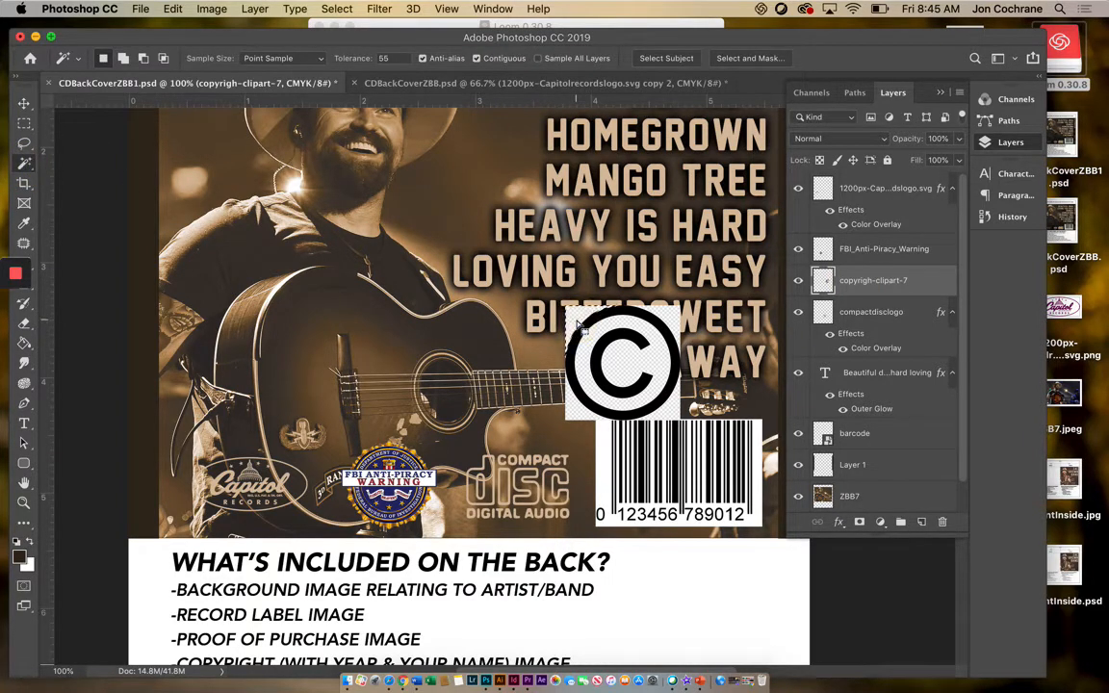
{"action": "left_click", "coordinate": [595, 344]}
{"action": "key", "text": "Delete"}
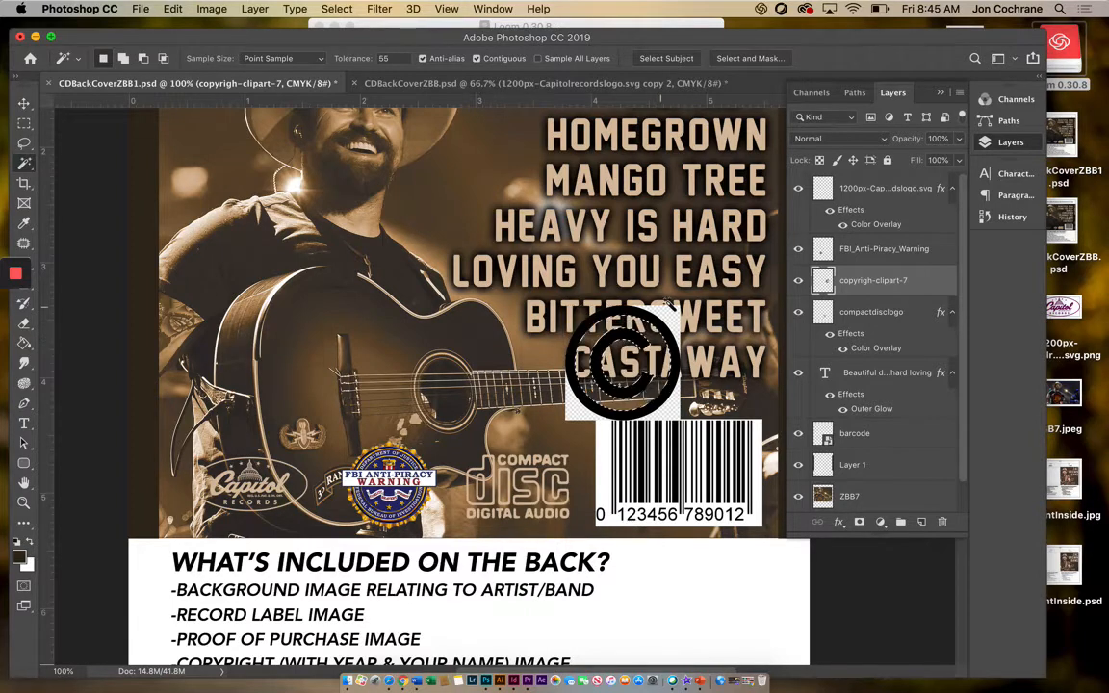
{"action": "left_click", "coordinate": [669, 308]}
{"action": "key", "text": "Delete"}
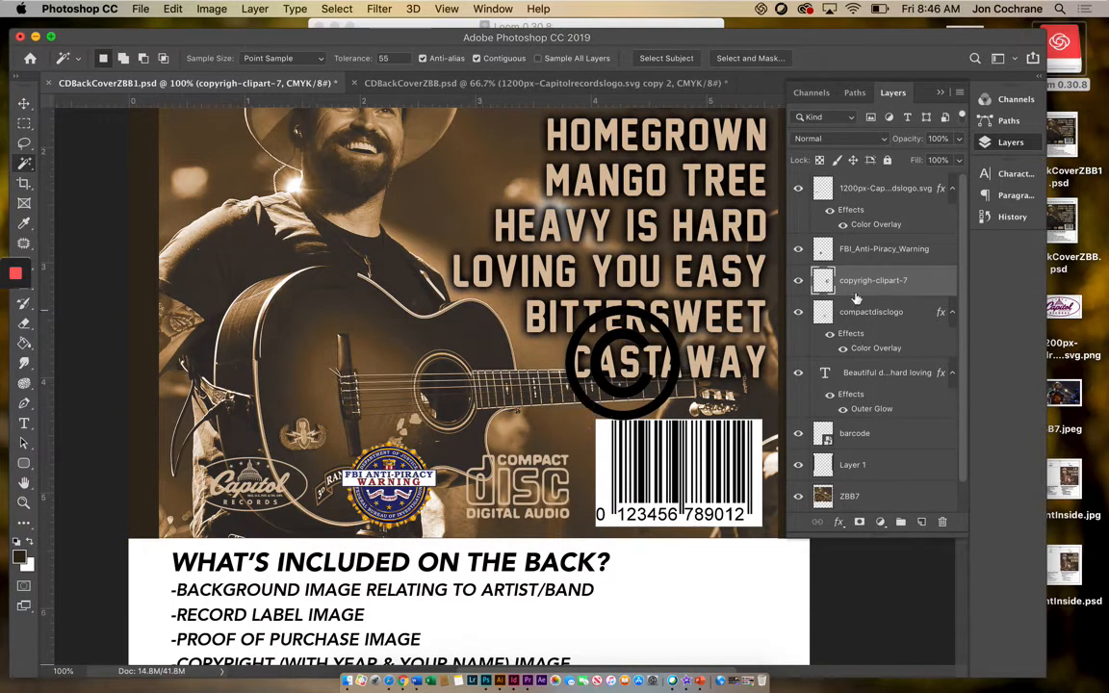
{"action": "left_click_drag", "start_coordinate": [854, 336], "coordinate": [851, 285]}
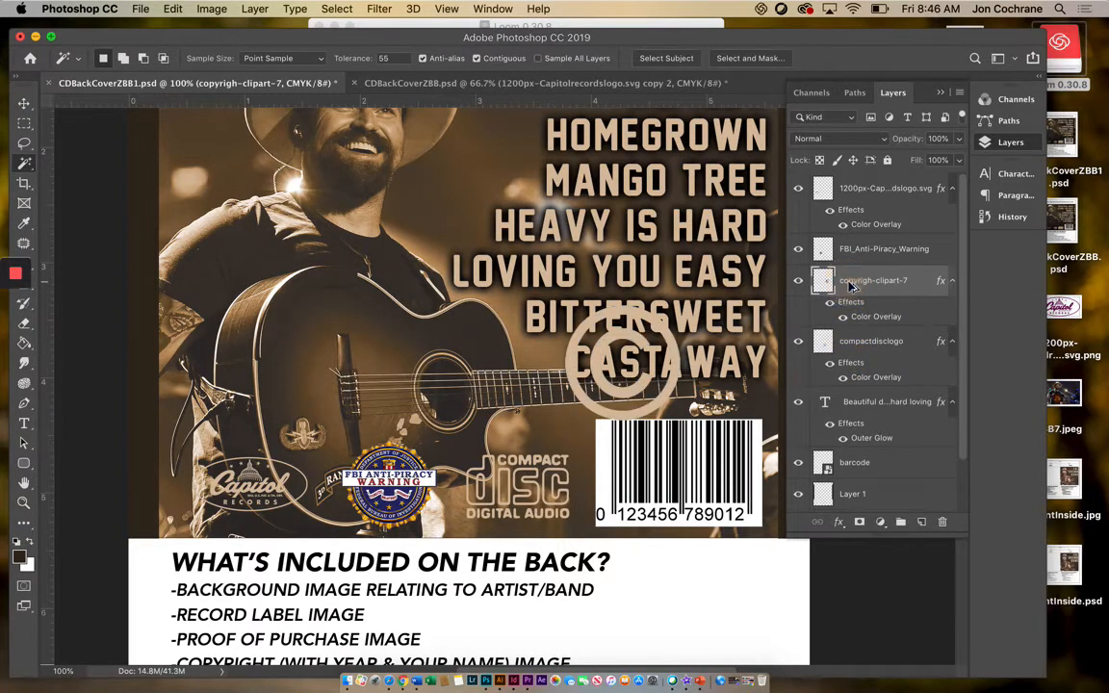
Shrink the copyright symbol to a small icon and place it just above the barcode's upper-left corner
{"action": "left_click", "coordinate": [25, 104]}
{"action": "left_click_drag", "start_coordinate": [680, 306], "coordinate": [590, 396]}
{"action": "key", "text": "Return"}
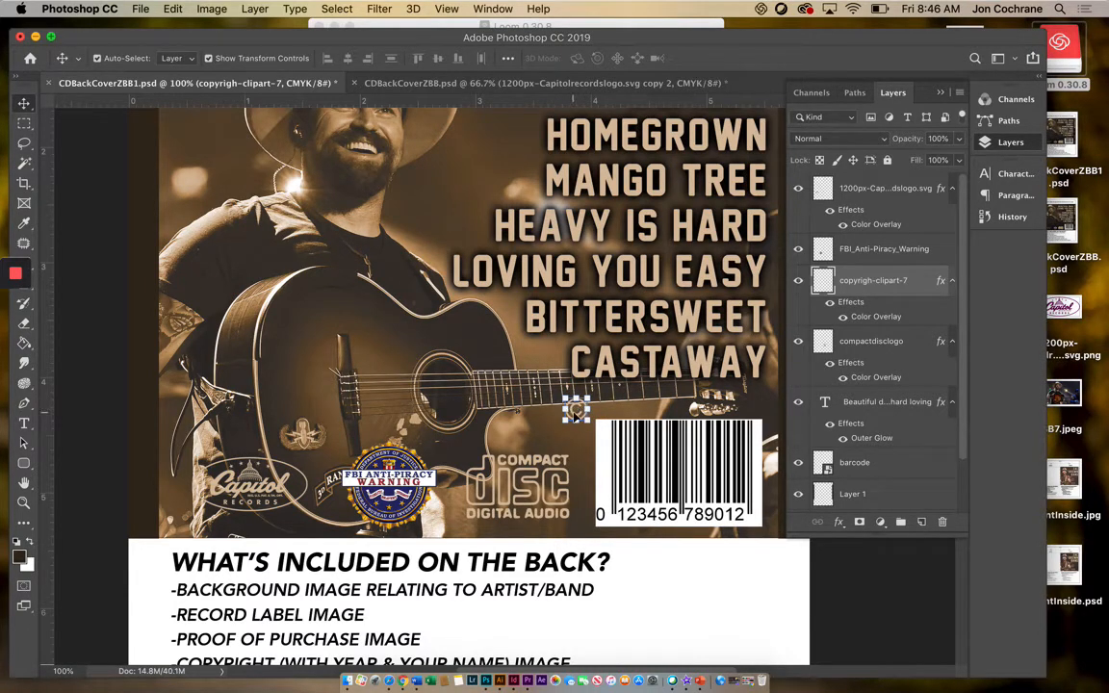
{"action": "left_click_drag", "start_coordinate": [576, 414], "coordinate": [607, 396]}
Add a 9 pt New Athletic M54 text line with 2020 and the copyright holder's surname, placed right of the copyright symbol
{"action": "left_click", "coordinate": [23, 424]}
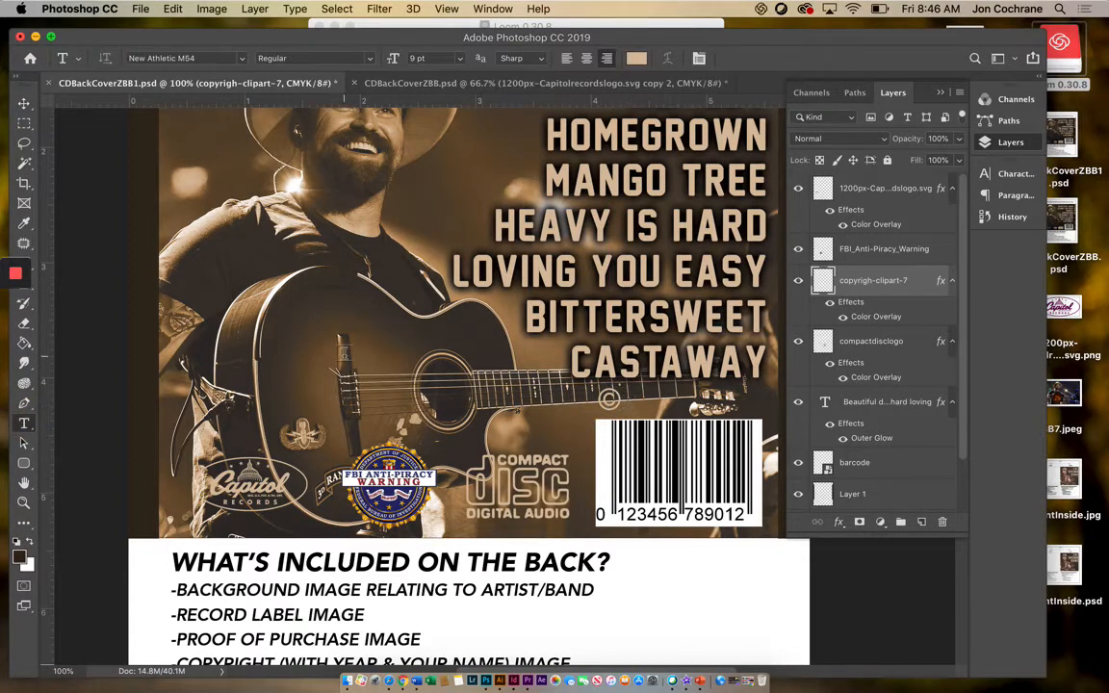
{"action": "left_click", "coordinate": [238, 318]}
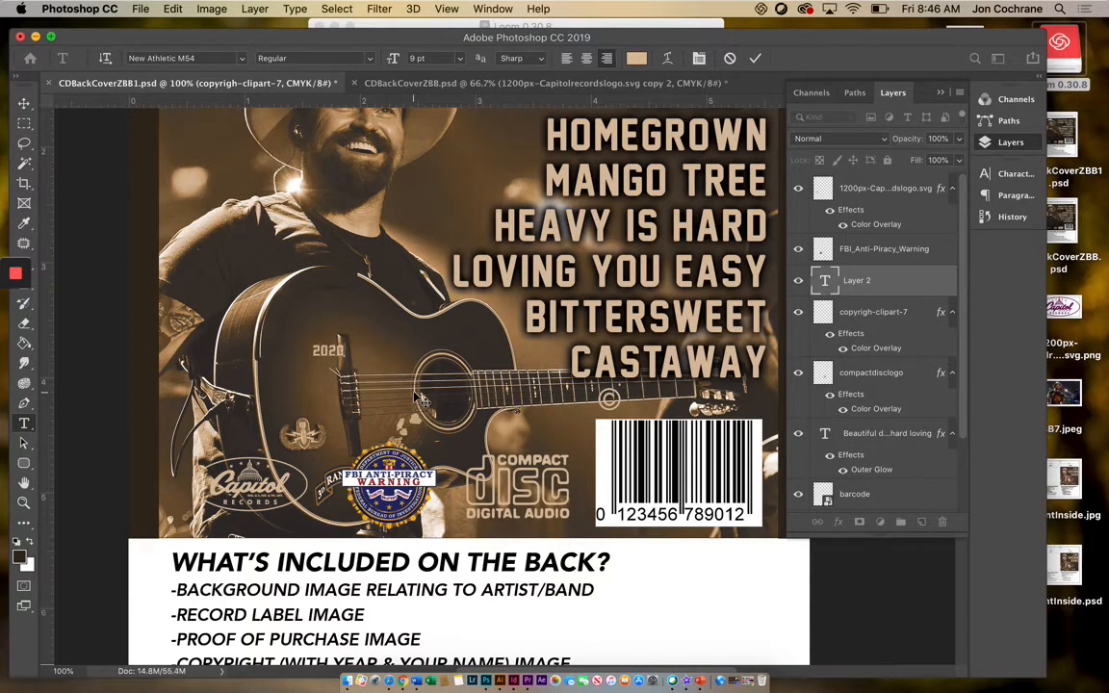
{"action": "type", "text": "2020 COCHRANE"}
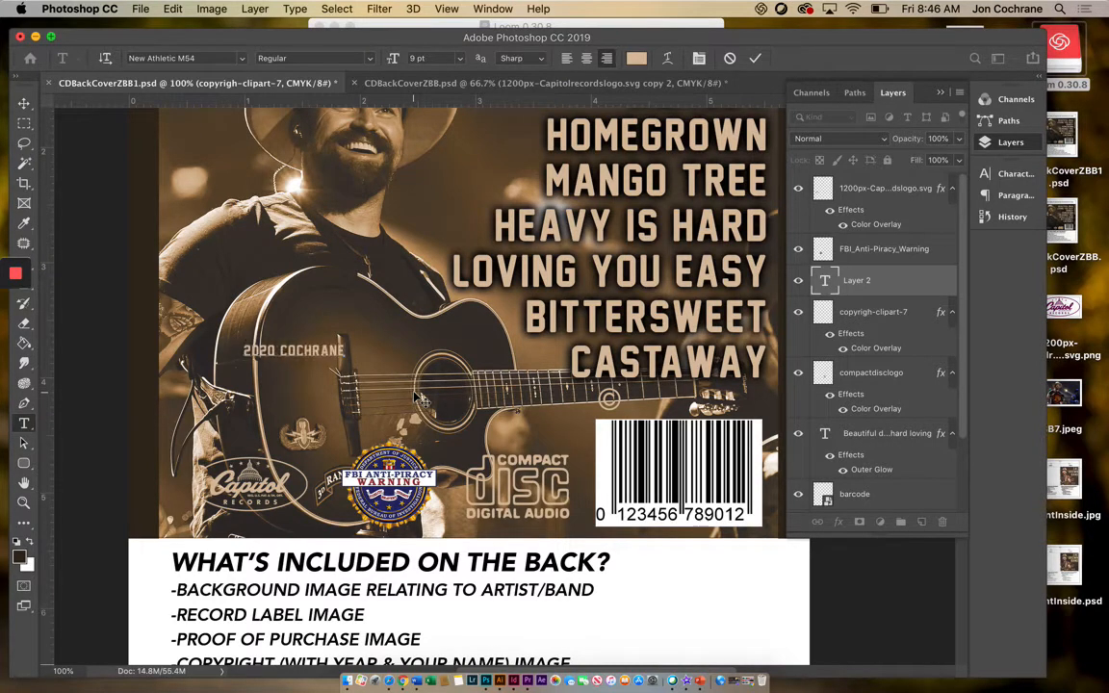
{"action": "left_click", "coordinate": [24, 102]}
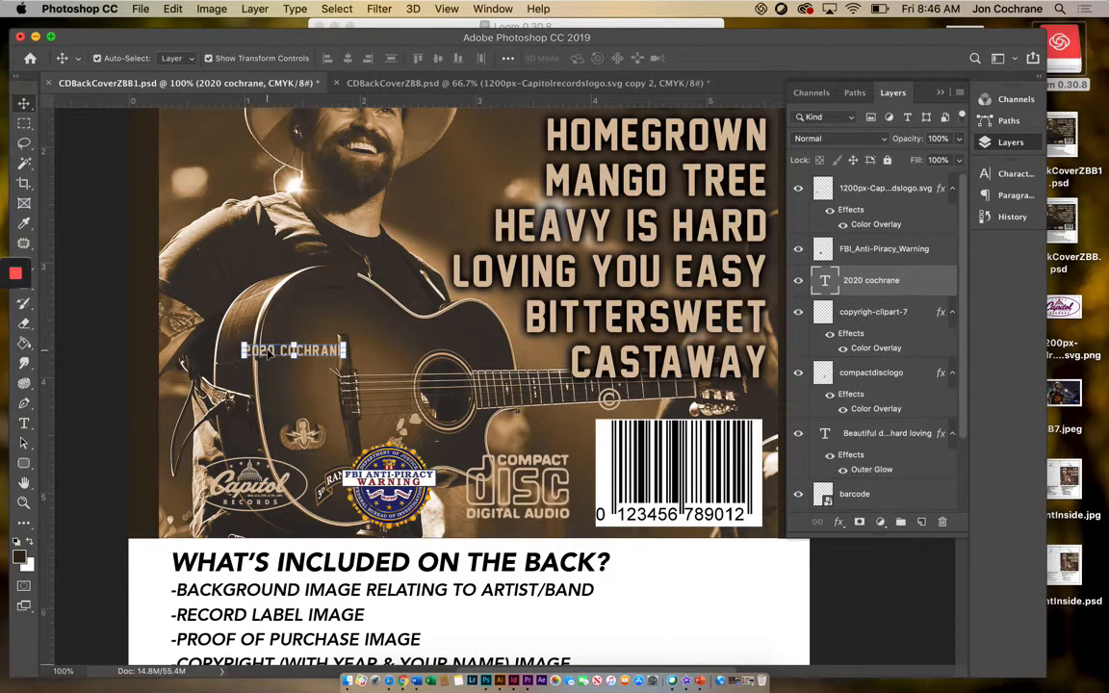
{"action": "left_click_drag", "start_coordinate": [273, 354], "coordinate": [652, 401]}
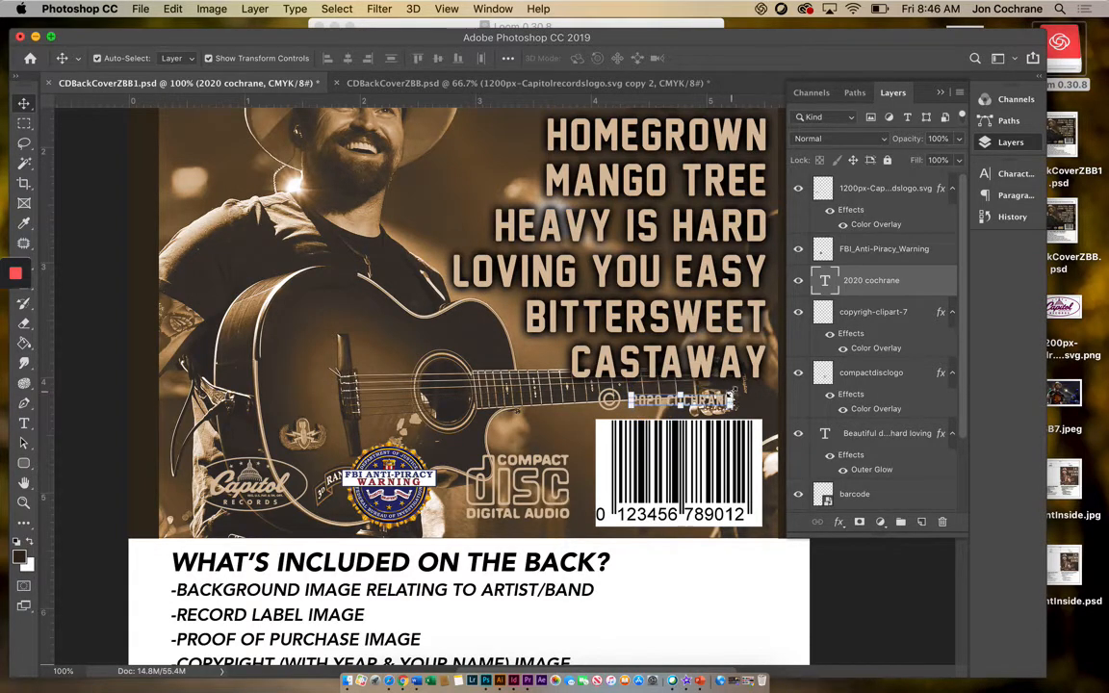
Enlarge the copyright text line slightly from its upper-right corner so it ends near the barcode's right edge
{"action": "key", "text": "ctrl+t"}
{"action": "left_click_drag", "start_coordinate": [735, 391], "coordinate": [752, 382]}
{"action": "key", "text": "Return"}
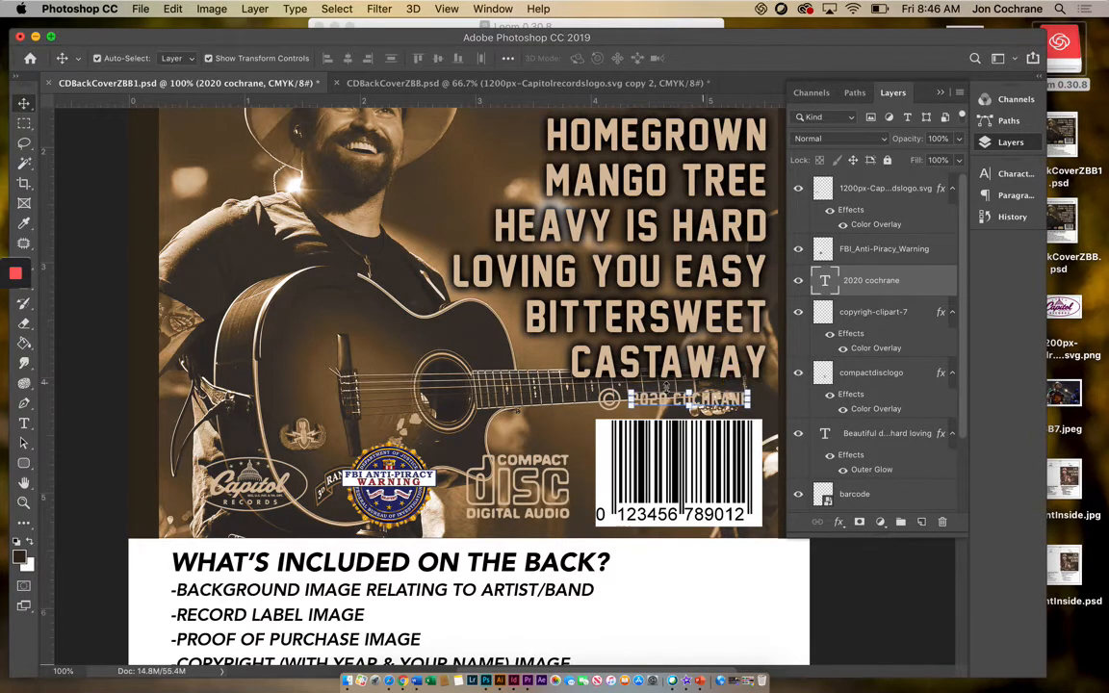
{"action": "left_click", "coordinate": [555, 369]}
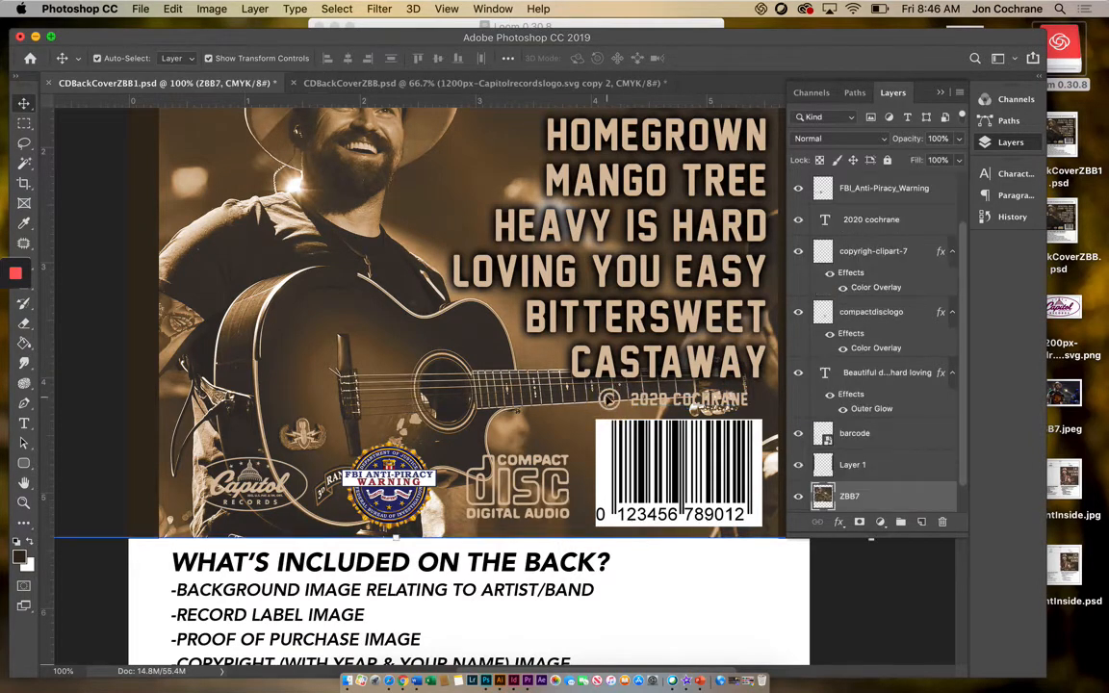
Scale the copyright symbol to about 71.67% and nudge it right so it sits close beside the year text
{"action": "left_click", "coordinate": [611, 401]}
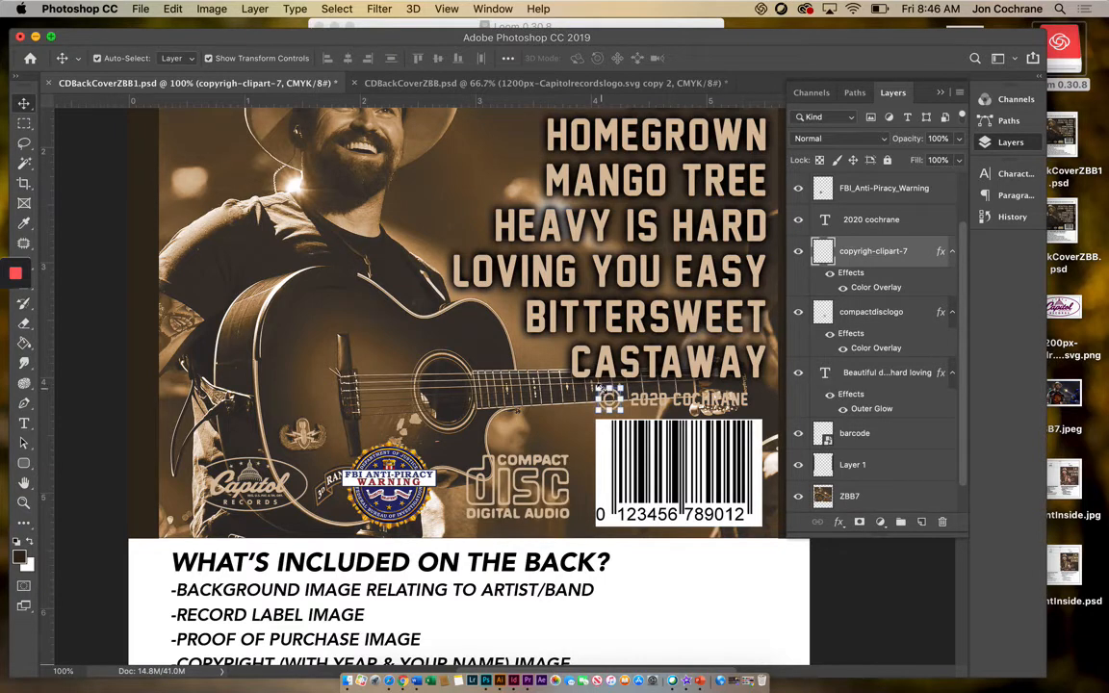
{"action": "left_click_drag", "start_coordinate": [597, 388], "coordinate": [604, 395]}
{"action": "key", "text": "Up"}
{"action": "key", "text": "Up"}
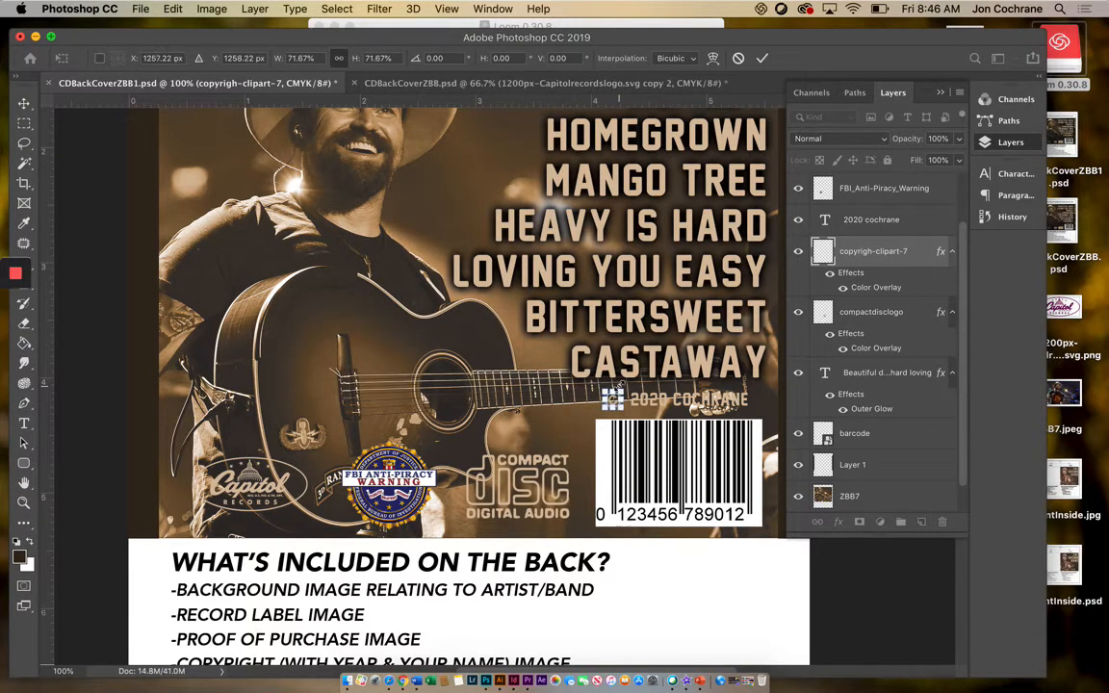
{"action": "key", "text": "Right"}
{"action": "key", "text": "Right"}
{"action": "key", "text": "Right"}
{"action": "key", "text": "Right"}
{"action": "key", "text": "Return"}
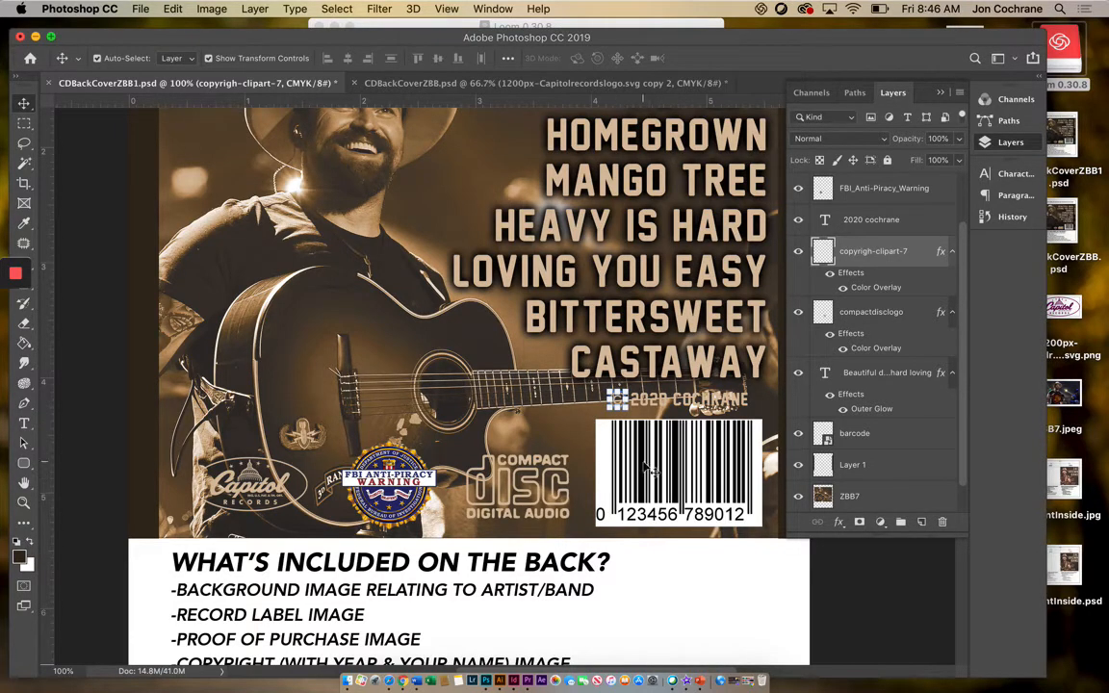
Create a new layer and make a rectangular selection over the photo area between the brown side strips
{"action": "left_click", "coordinate": [25, 502]}
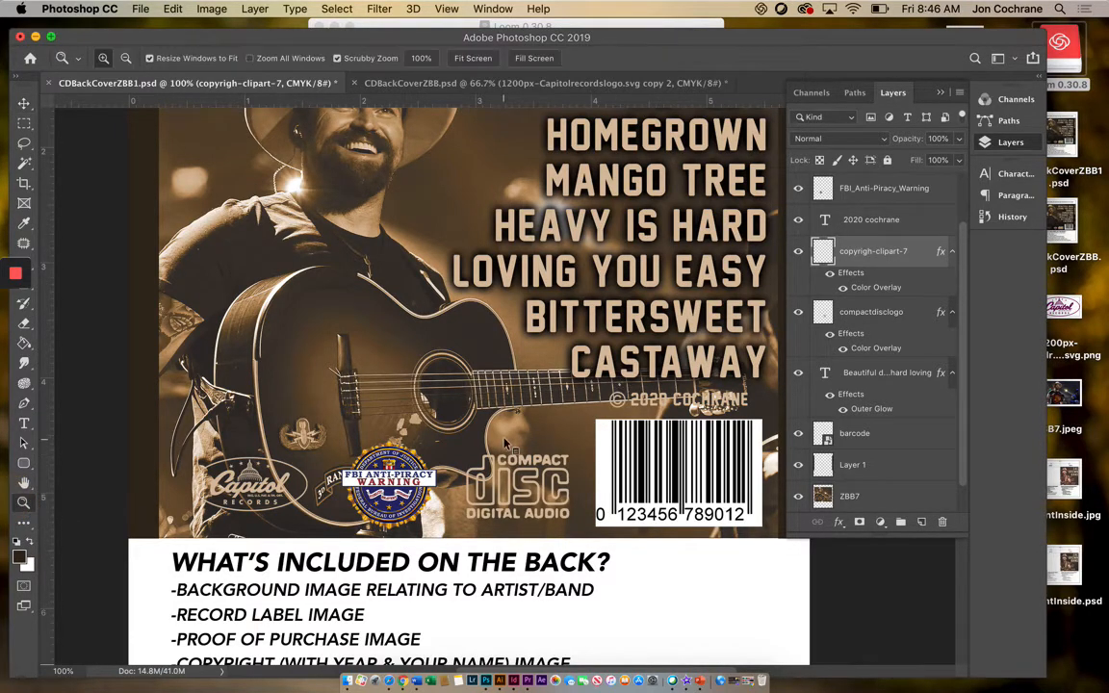
{"action": "left_click", "coordinate": [488, 345], "text": "alt"}
{"action": "left_click", "coordinate": [488, 344], "text": "alt"}
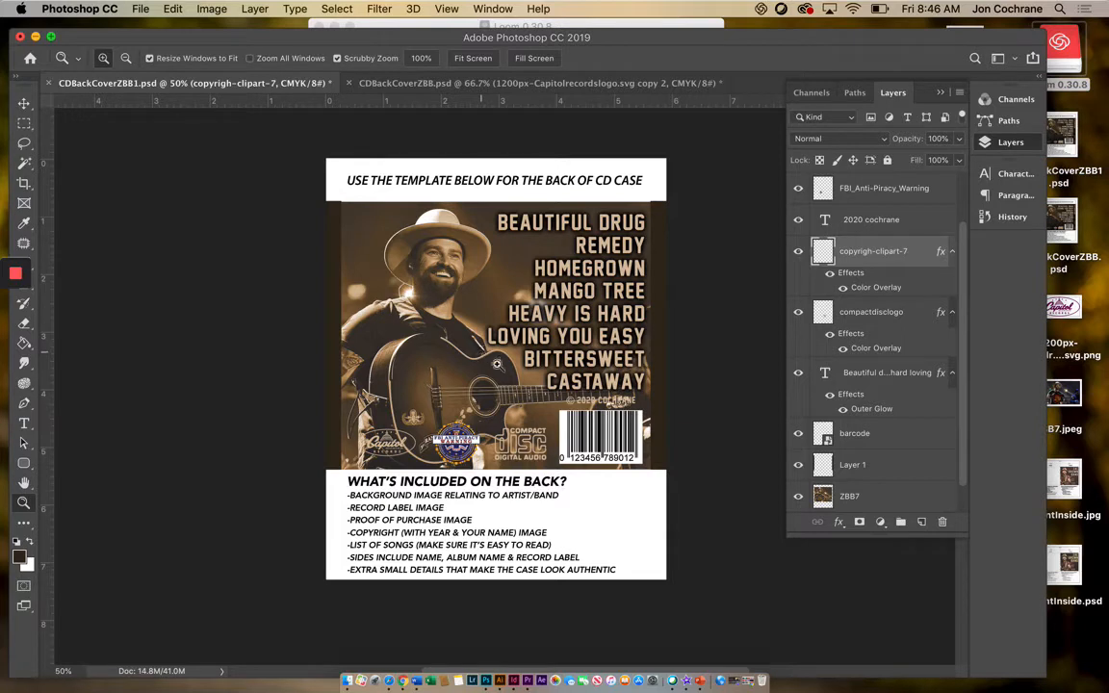
{"action": "left_click", "coordinate": [923, 522]}
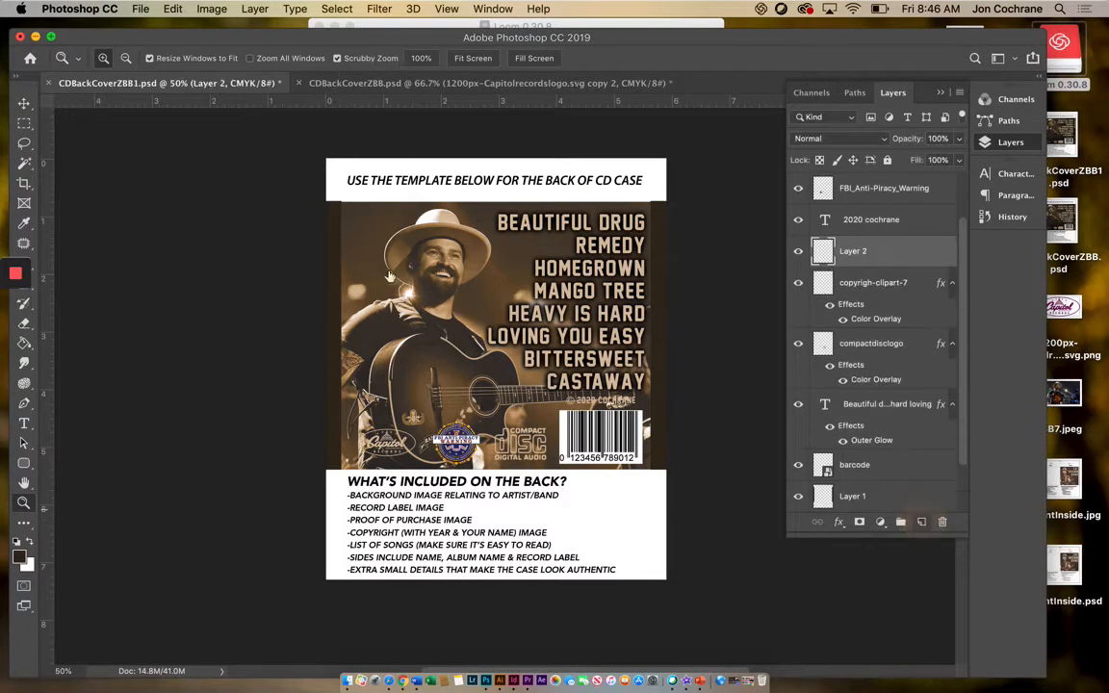
{"action": "left_click", "coordinate": [24, 125]}
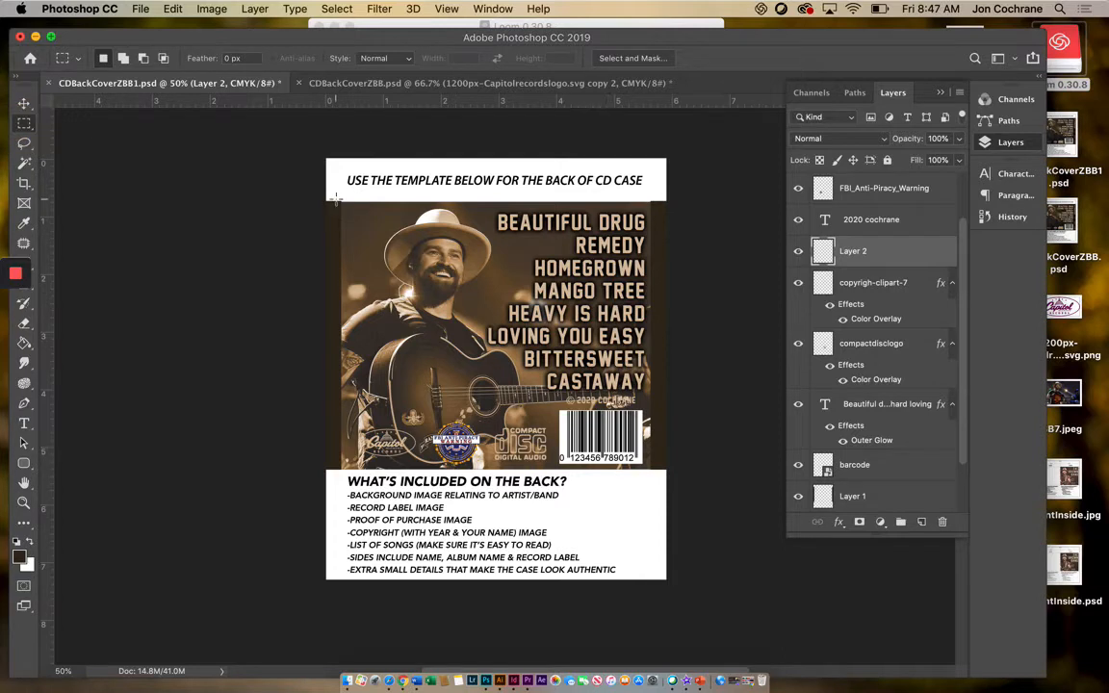
{"action": "left_click_drag", "start_coordinate": [340, 199], "coordinate": [650, 473]}
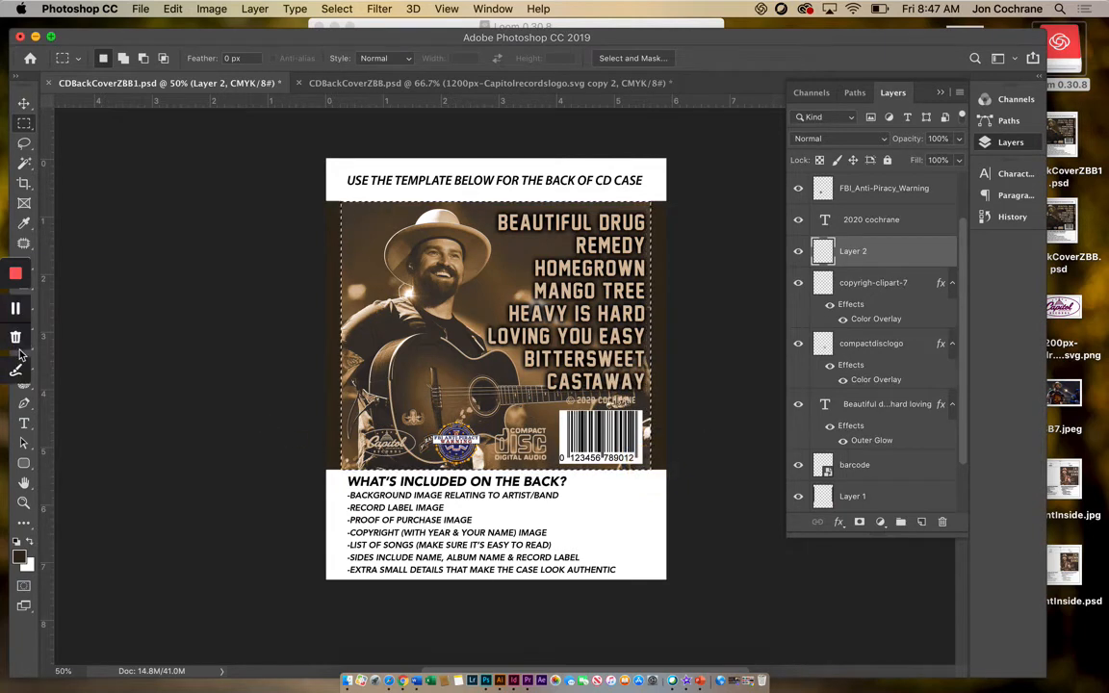
Fill the selection with a linear black-to-transparent gradient running from its right edge to near its left edge
{"action": "left_click", "coordinate": [24, 344]}
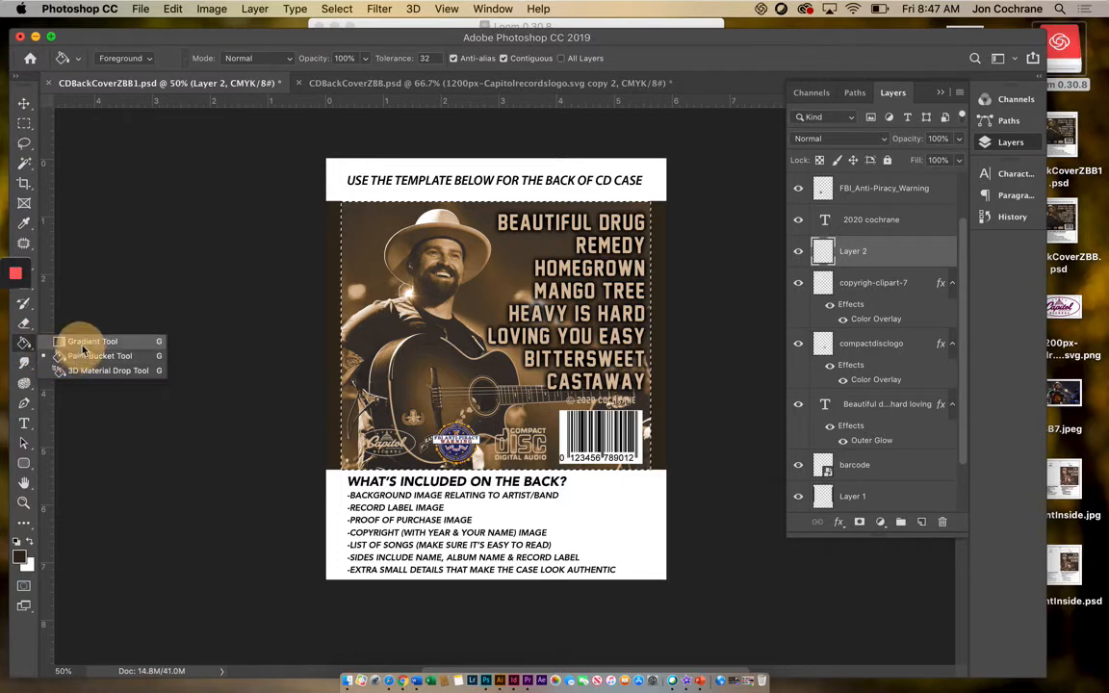
{"action": "left_click", "coordinate": [82, 341]}
{"action": "left_click", "coordinate": [15, 543]}
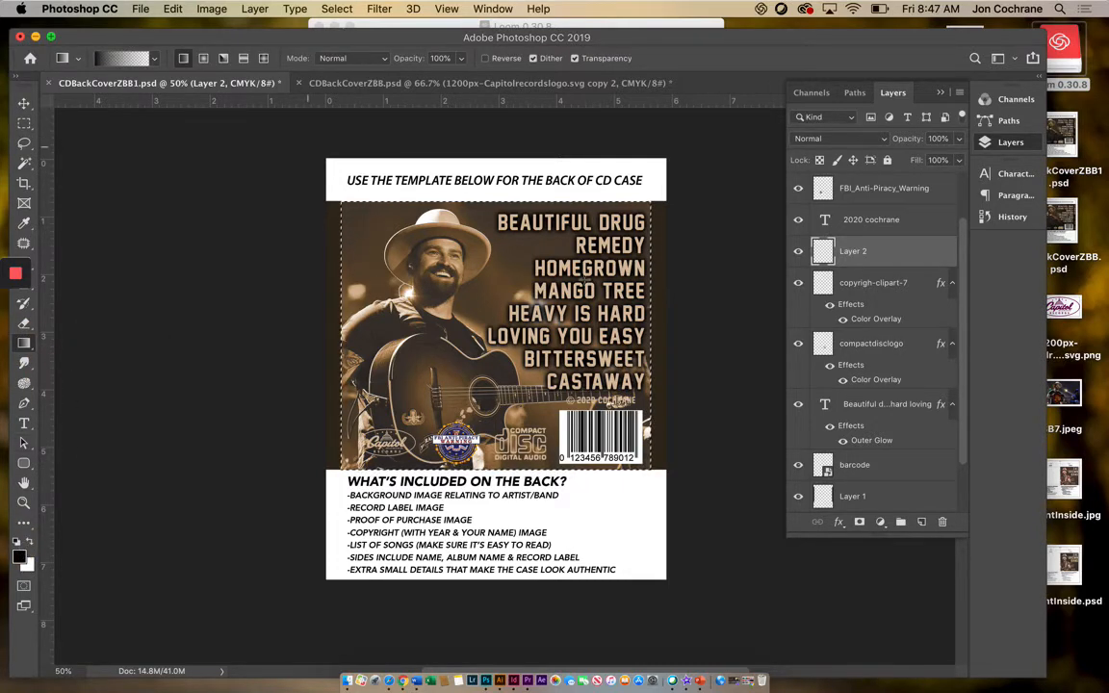
{"action": "left_click_drag", "start_coordinate": [651, 327], "coordinate": [352, 300]}
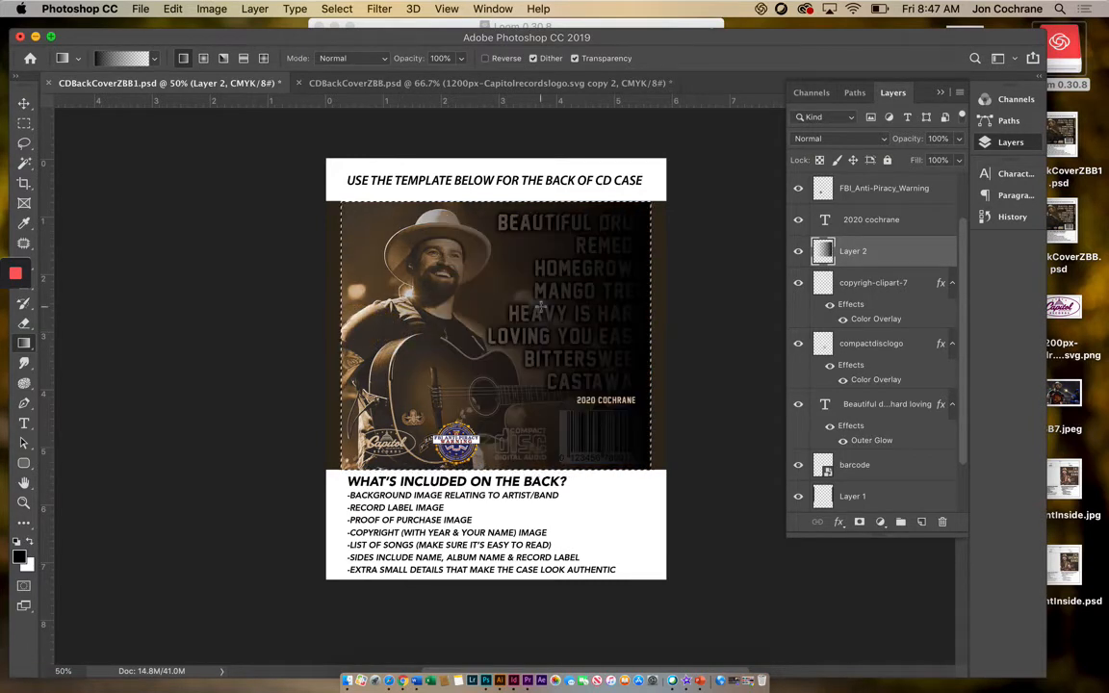
Move the gradient layer directly above the artist photo, beneath the side strips, barcode and text, and clear the selection
{"action": "left_click_drag", "start_coordinate": [860, 262], "coordinate": [857, 452]}
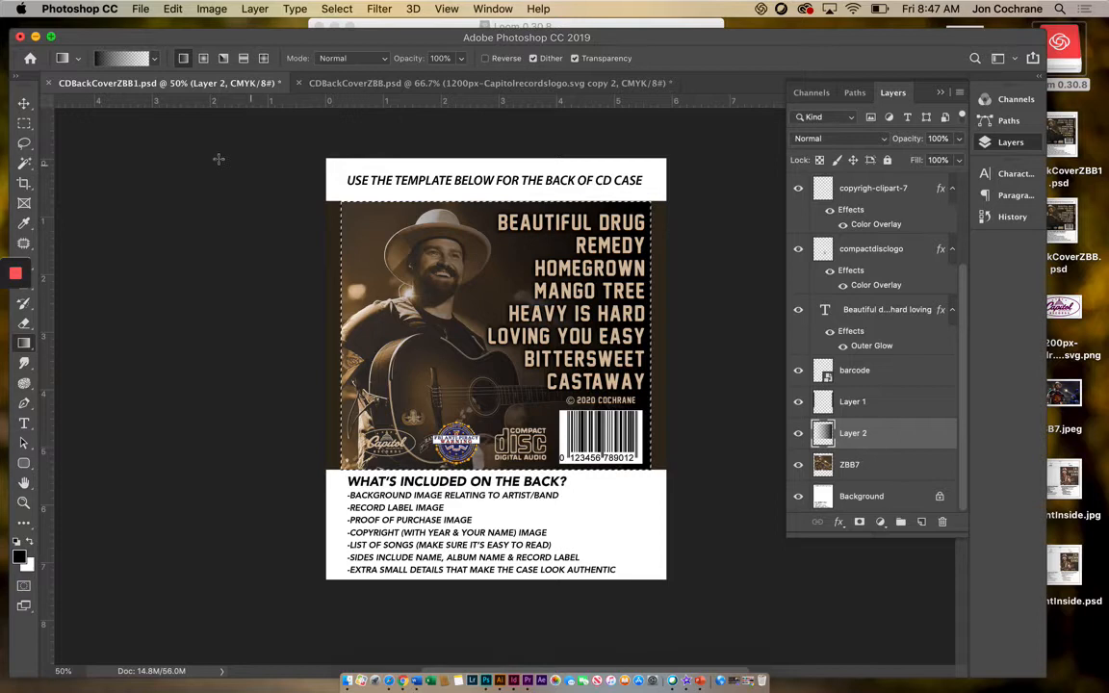
{"action": "left_click", "coordinate": [25, 124]}
{"action": "left_click", "coordinate": [123, 145]}
{"action": "left_click", "coordinate": [841, 437]}
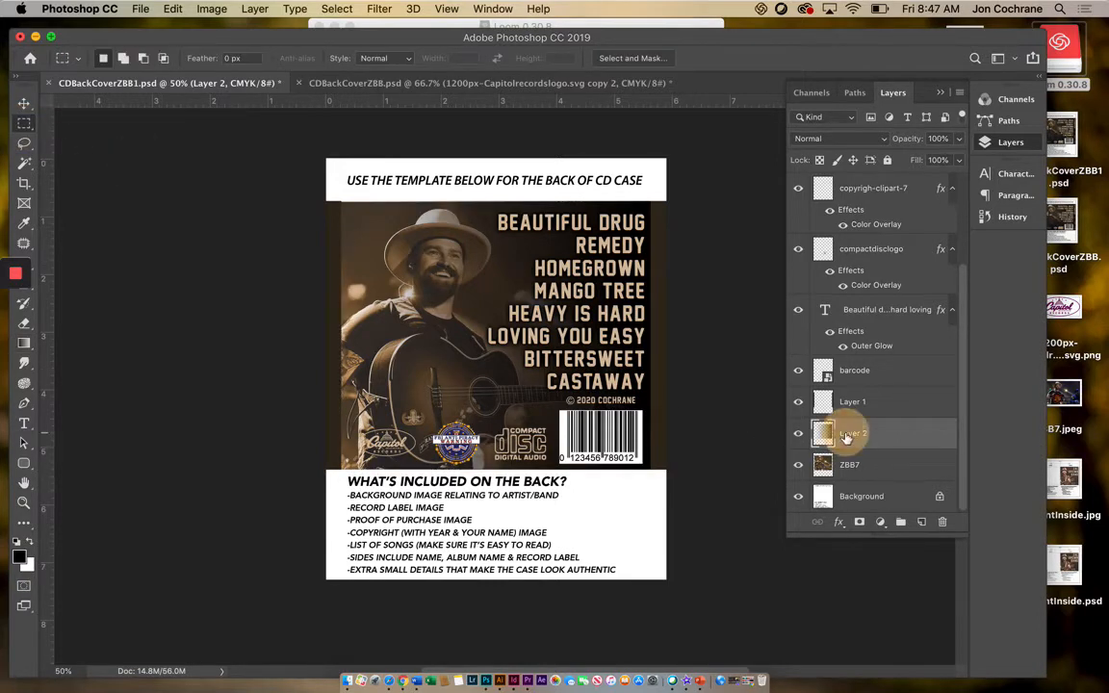
Keep the gradient layer at 100% opacity and create a new empty layer directly above it
{"action": "left_click", "coordinate": [959, 141]}
{"action": "mouse_move", "coordinate": [957, 158]}
{"action": "left_mouse_down"}
{"action": "mouse_move", "coordinate": [844, 158]}
{"action": "mouse_move", "coordinate": [961, 159]}
{"action": "left_mouse_up"}
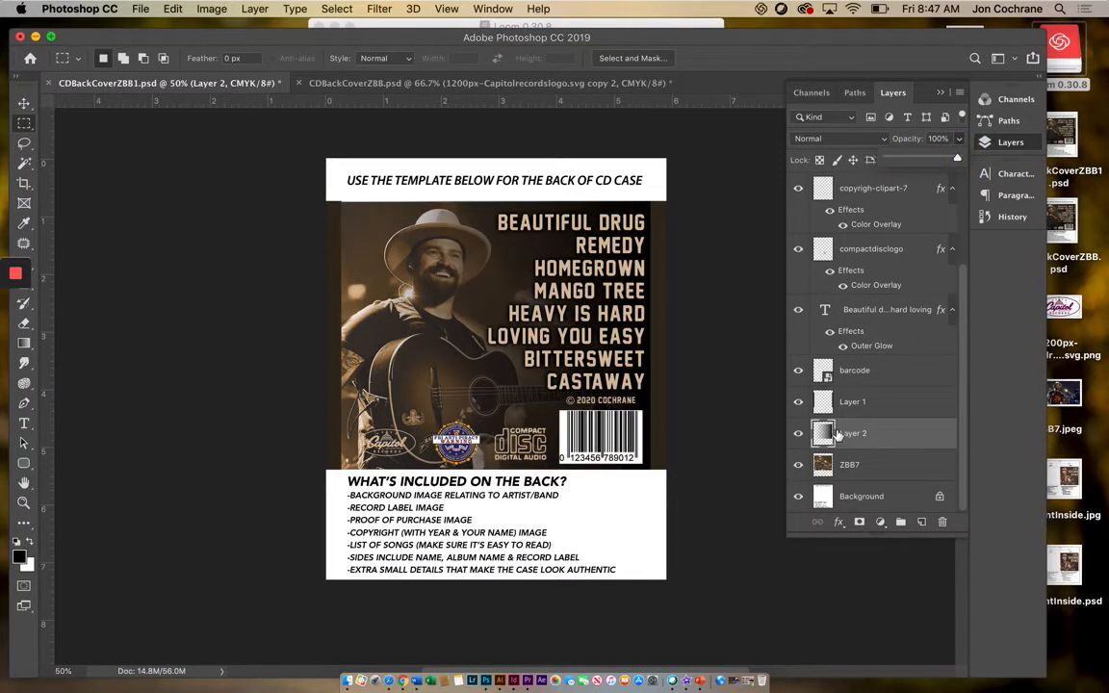
{"action": "left_click", "coordinate": [922, 521]}
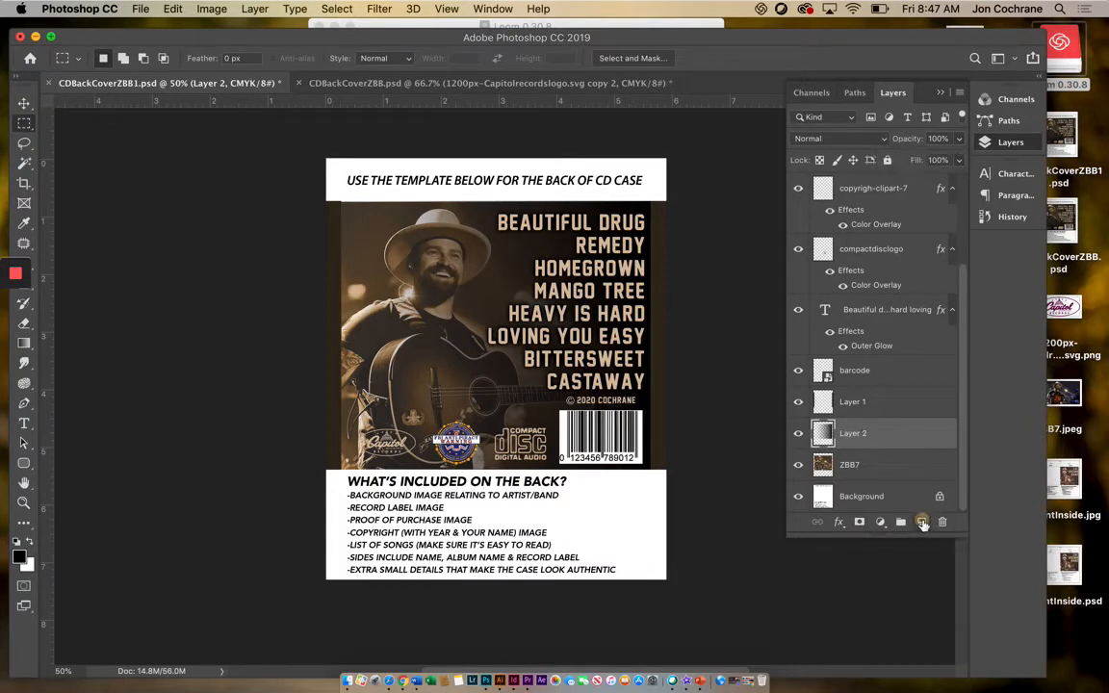
Try a black-to-transparent linear gradient from the photo's right edge to its left edge without a selection, and undo it
{"action": "left_click", "coordinate": [25, 343]}
{"action": "mouse_move", "coordinate": [650, 332]}
{"action": "left_mouse_down"}
{"action": "mouse_move", "coordinate": [318, 310]}
{"action": "mouse_move", "coordinate": [353, 342]}
{"action": "left_mouse_up"}
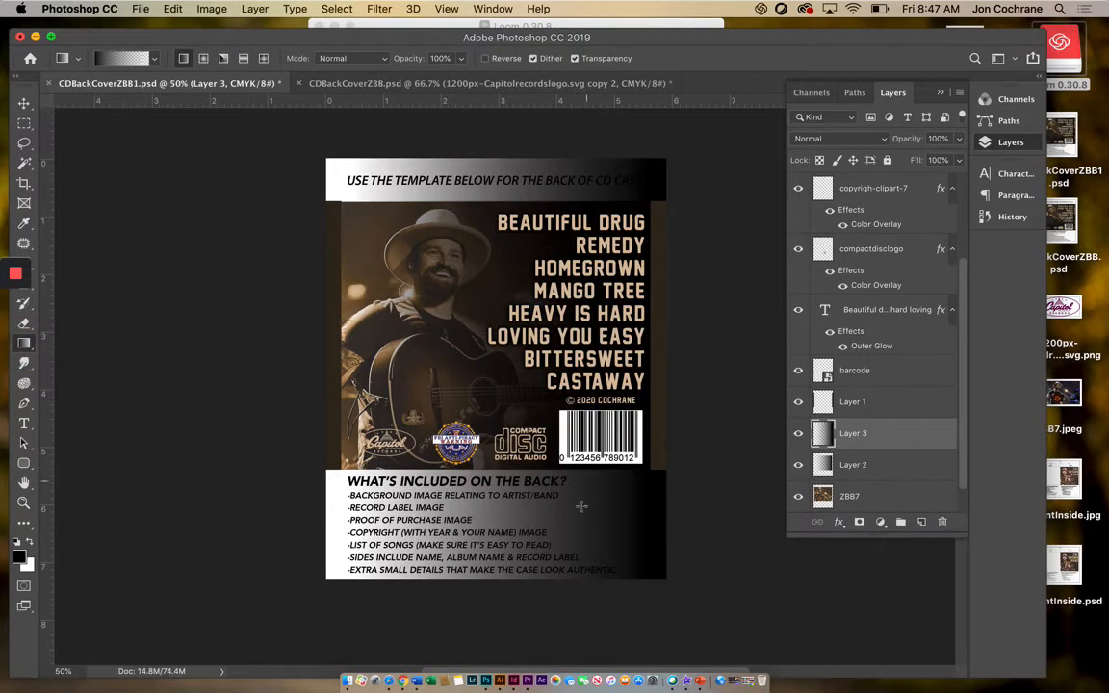
{"action": "key", "text": "super+z"}
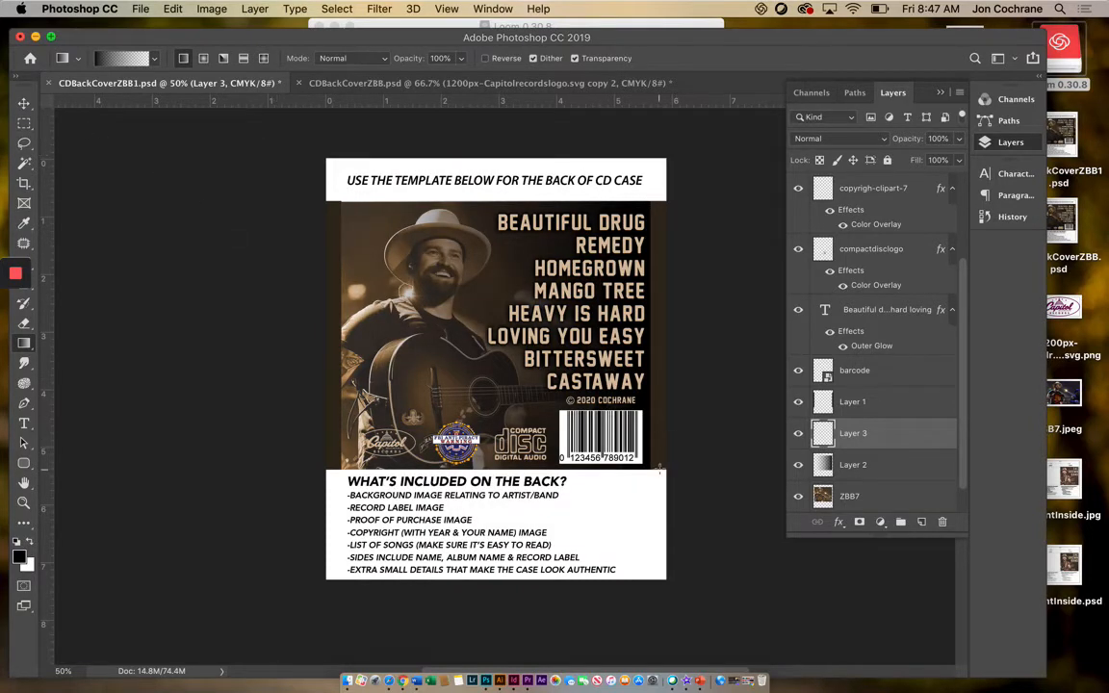
Try a Foreground to Background gradient from right to left across the new layer, and undo it
{"action": "left_click", "coordinate": [20, 556]}
{"action": "left_click", "coordinate": [857, 367]}
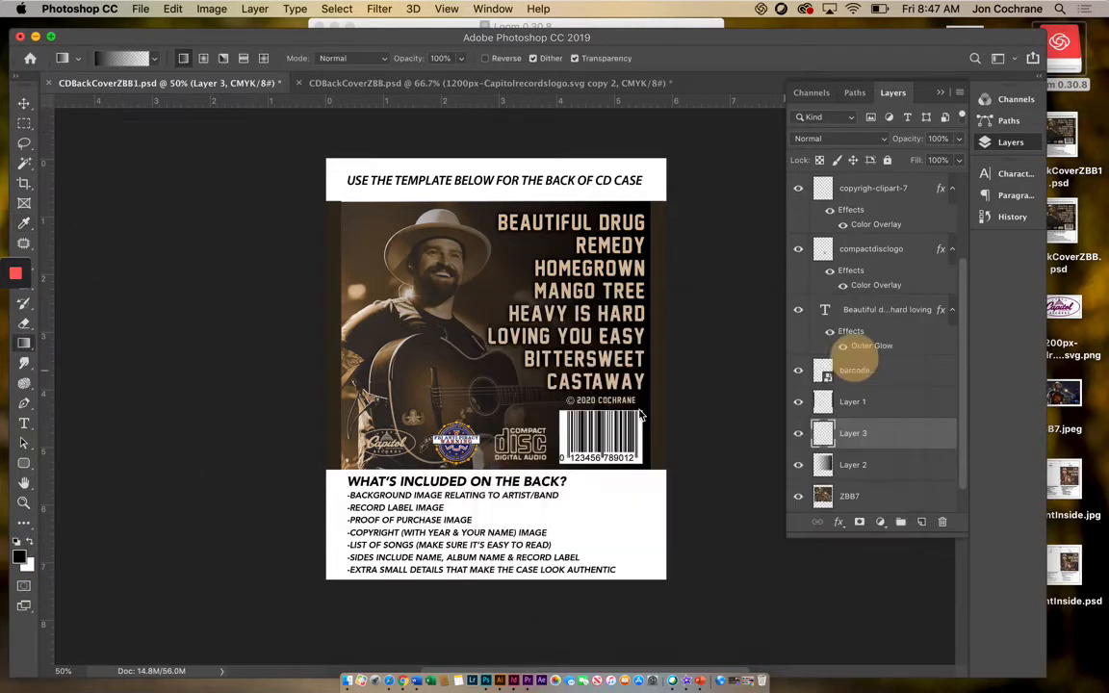
{"action": "left_click", "coordinate": [113, 61]}
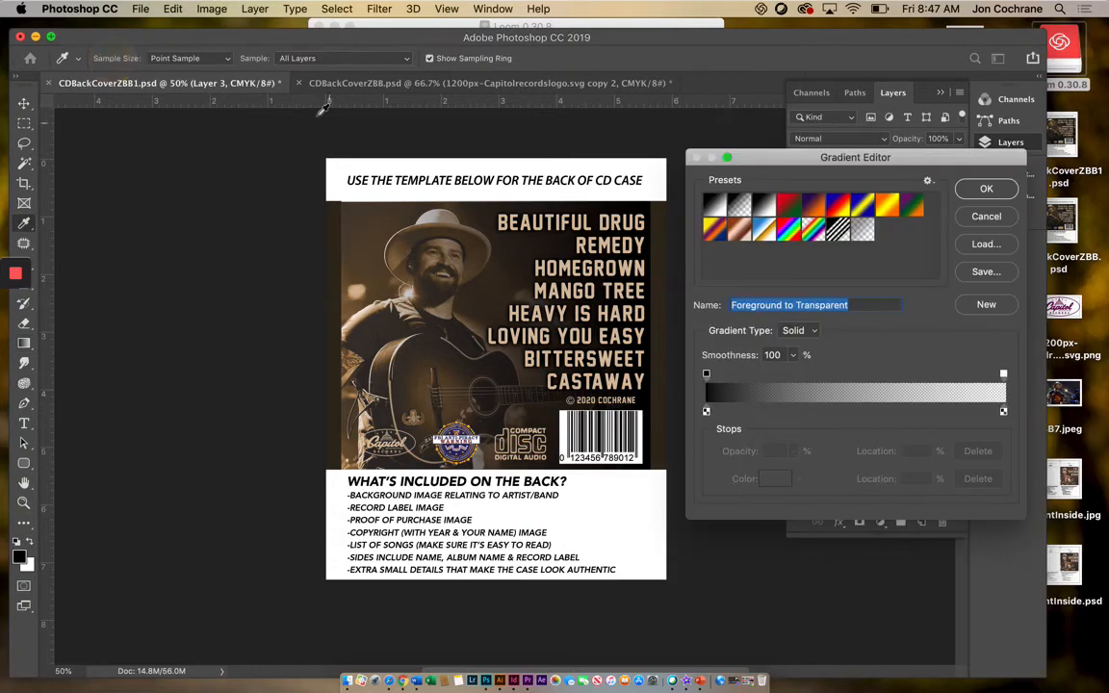
{"action": "left_click", "coordinate": [714, 206]}
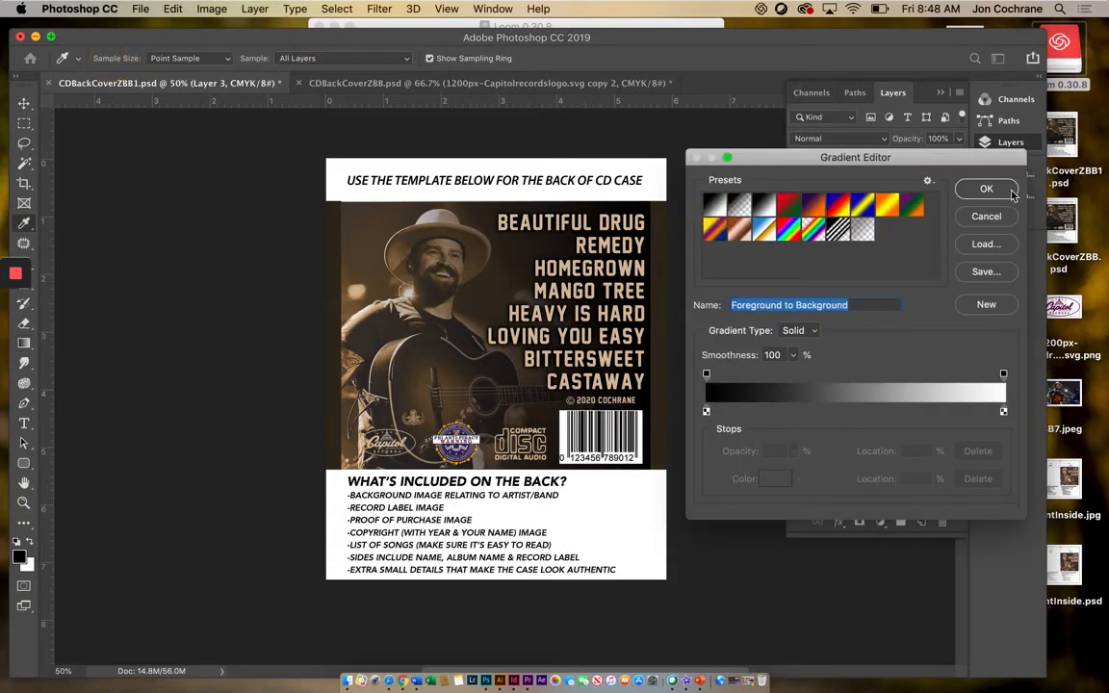
{"action": "left_click", "coordinate": [1006, 190]}
{"action": "left_click_drag", "start_coordinate": [646, 318], "coordinate": [348, 330]}
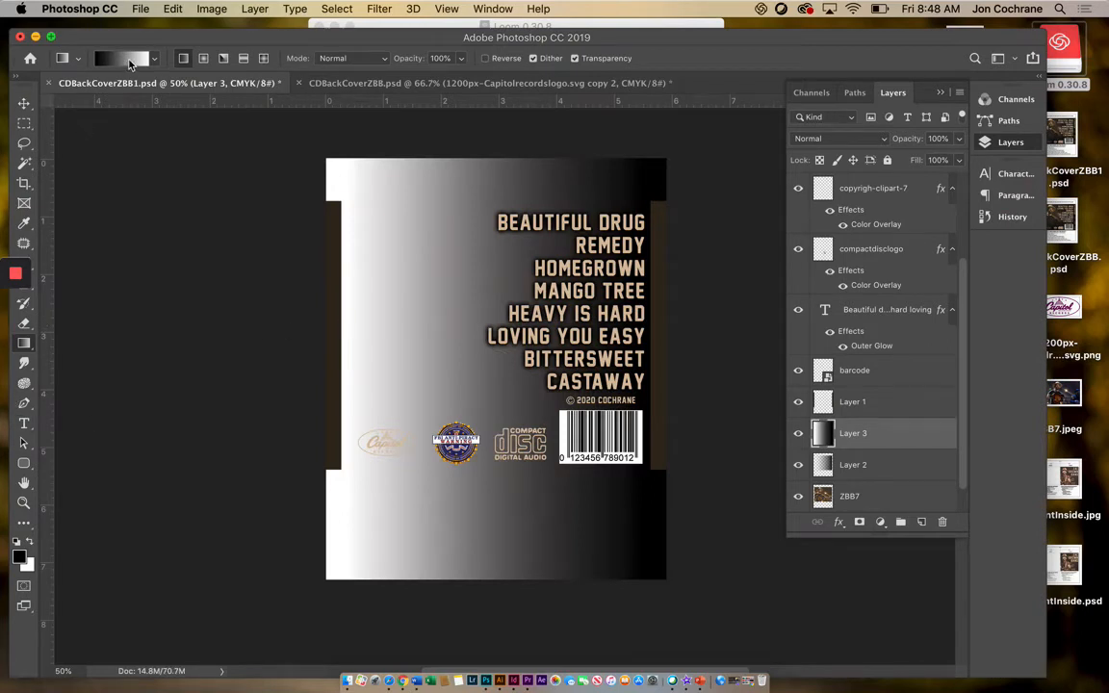
{"action": "key", "text": "super+z"}
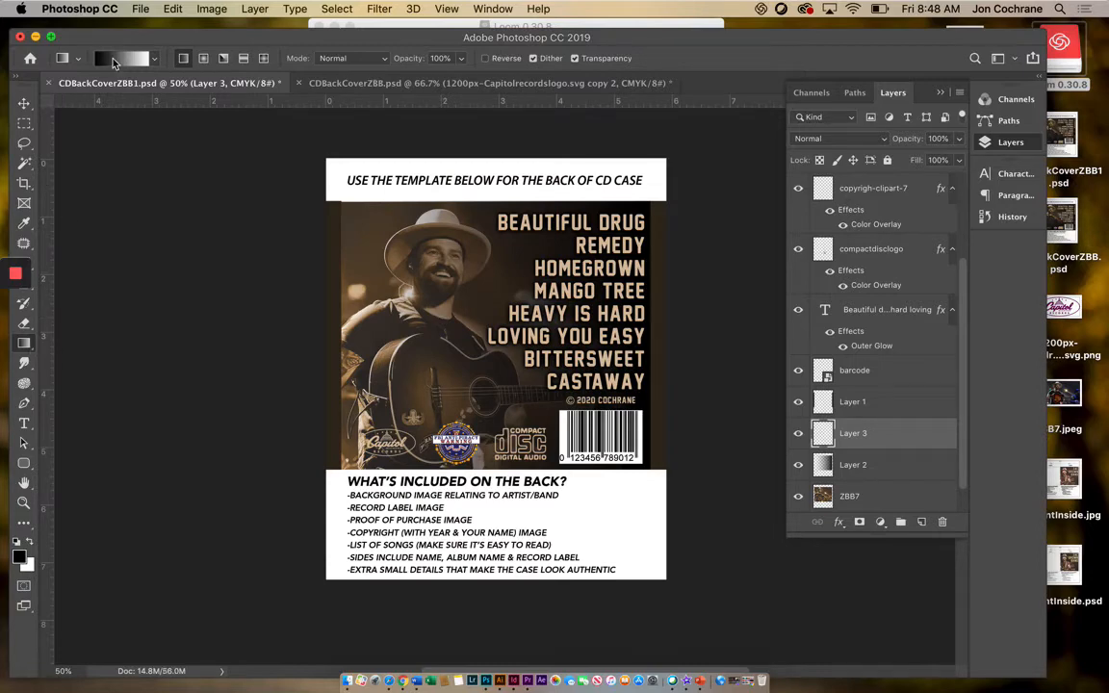
Choose the Foreground to Transparent gradient again, try it diagonally from the photo's upper-right corner toward the guitar, and undo it
{"action": "left_click", "coordinate": [114, 61]}
{"action": "left_click", "coordinate": [732, 207]}
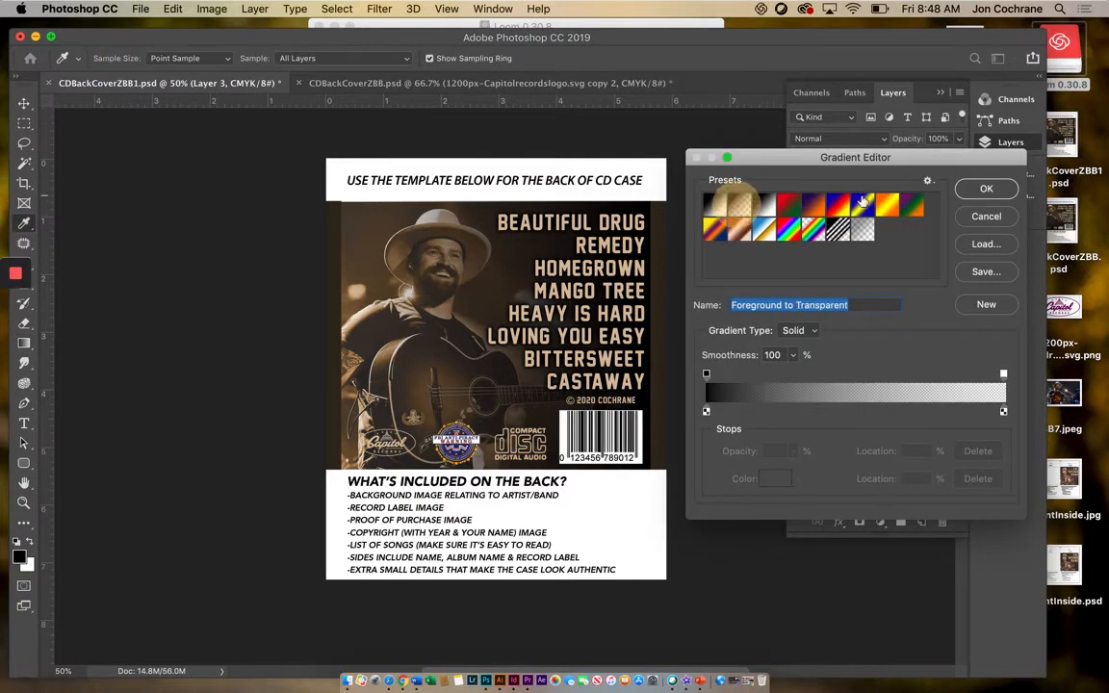
{"action": "left_click", "coordinate": [984, 189]}
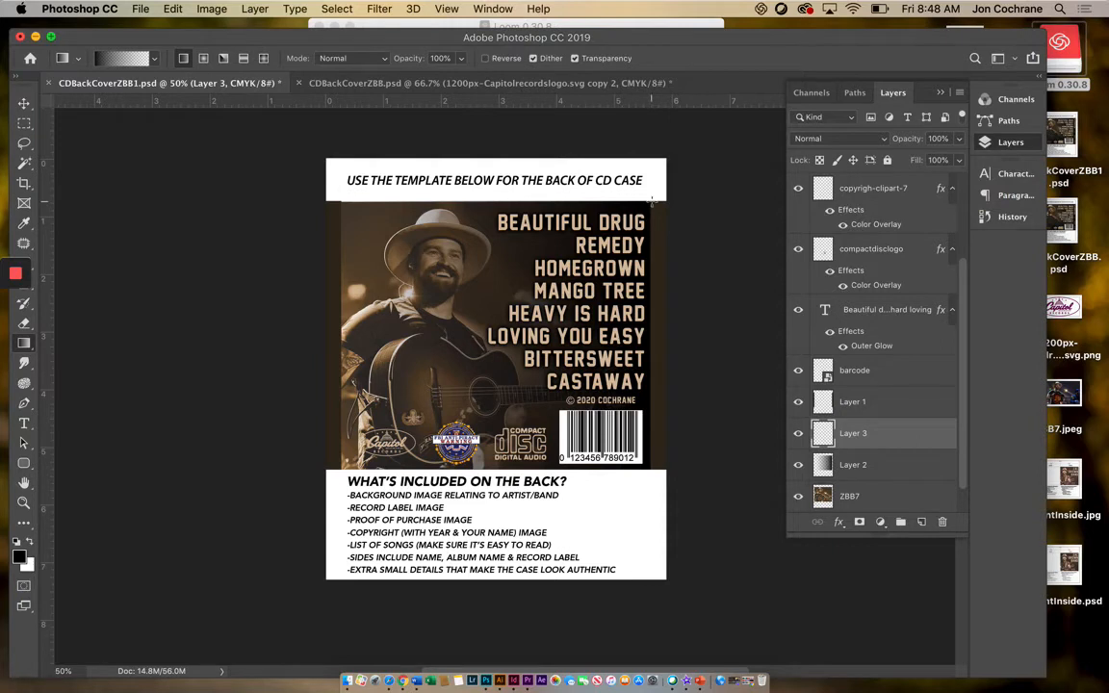
{"action": "left_click_drag", "start_coordinate": [651, 201], "coordinate": [500, 365]}
{"action": "key", "text": "super+z"}
Select the photo area between the side strips, fade it from black at the lower edge to transparent near the guitar's middle, and deselect
{"action": "left_click", "coordinate": [26, 124]}
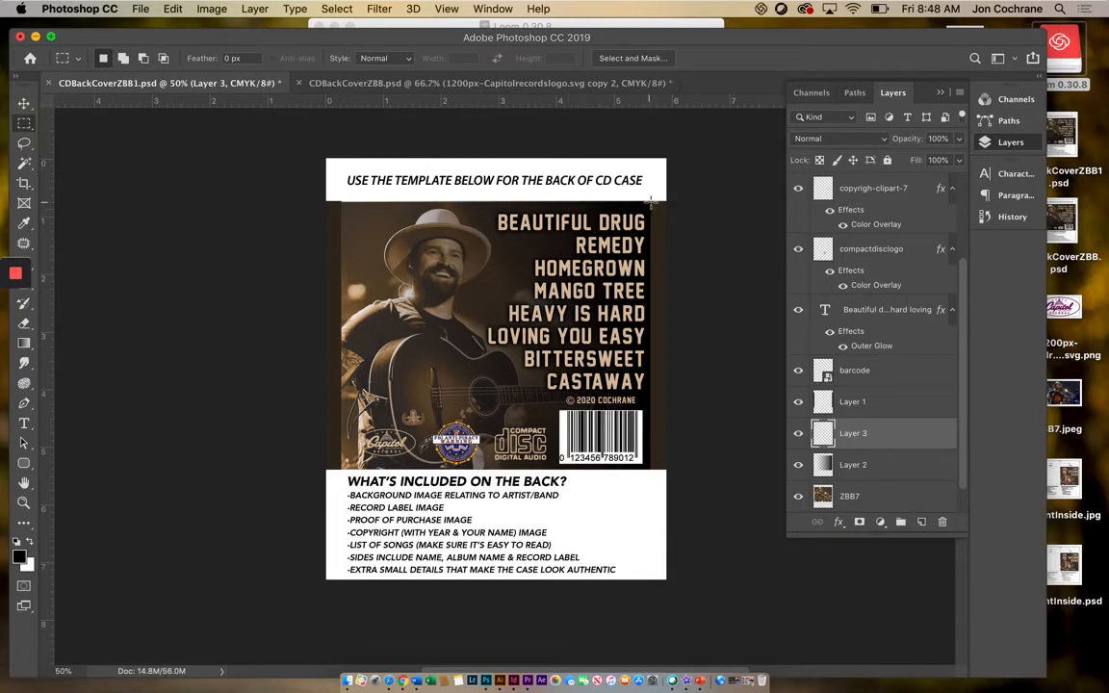
{"action": "left_click_drag", "start_coordinate": [651, 201], "coordinate": [341, 470]}
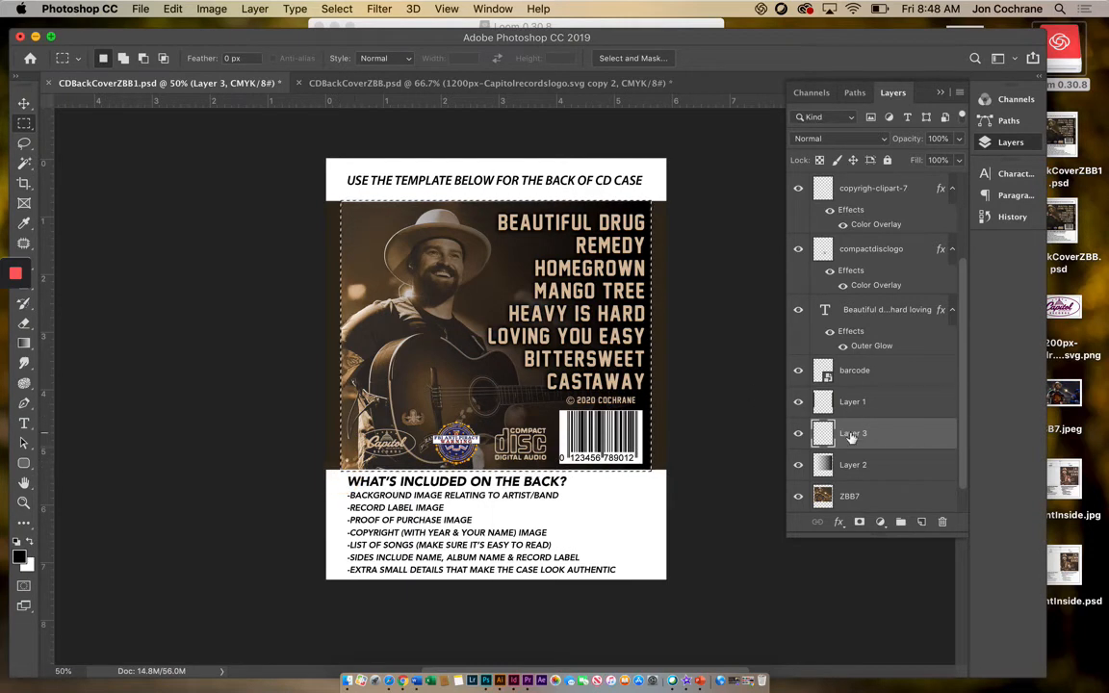
{"action": "left_click", "coordinate": [29, 348]}
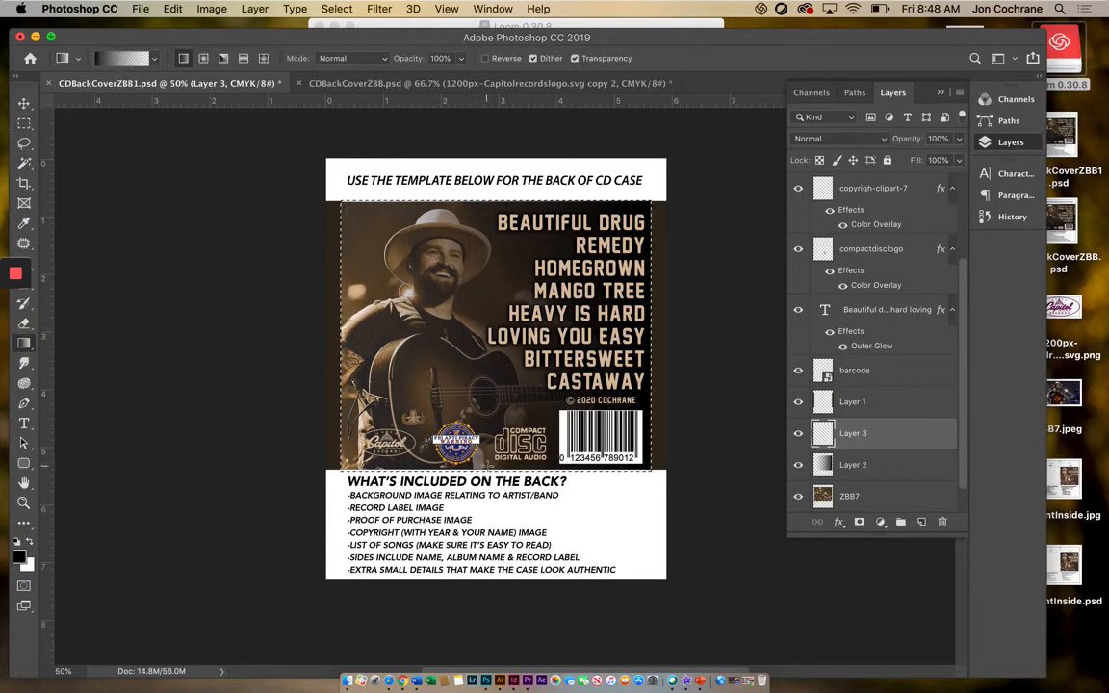
{"action": "left_click_drag", "start_coordinate": [469, 470], "coordinate": [481, 369]}
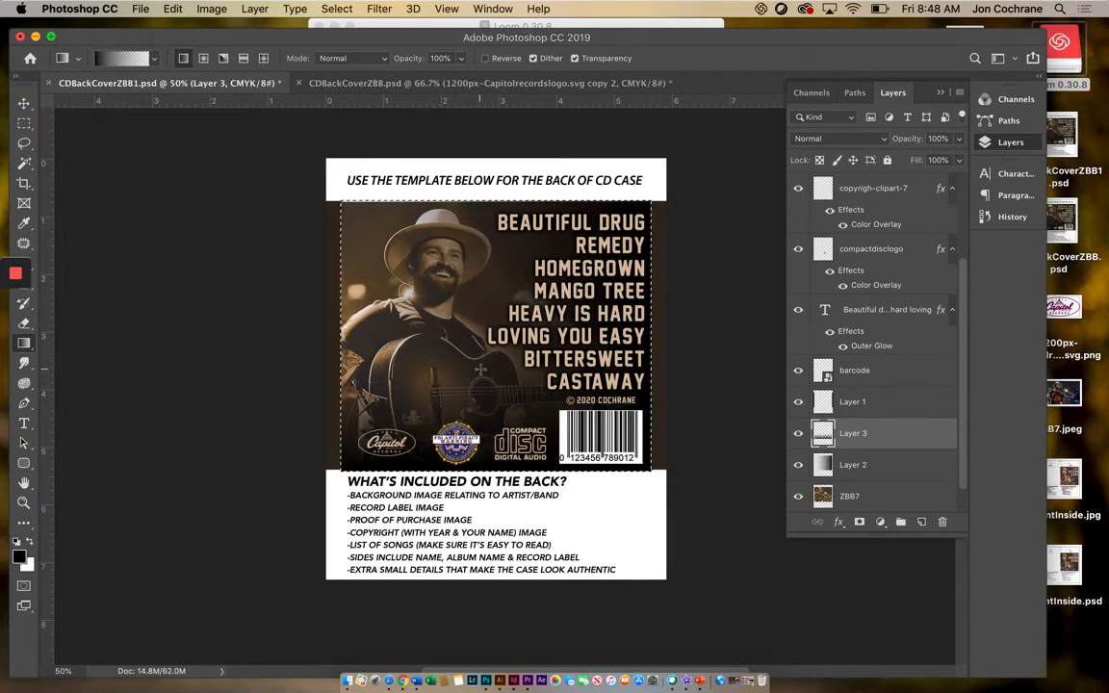
{"action": "left_click", "coordinate": [24, 123]}
{"action": "left_click", "coordinate": [149, 168]}
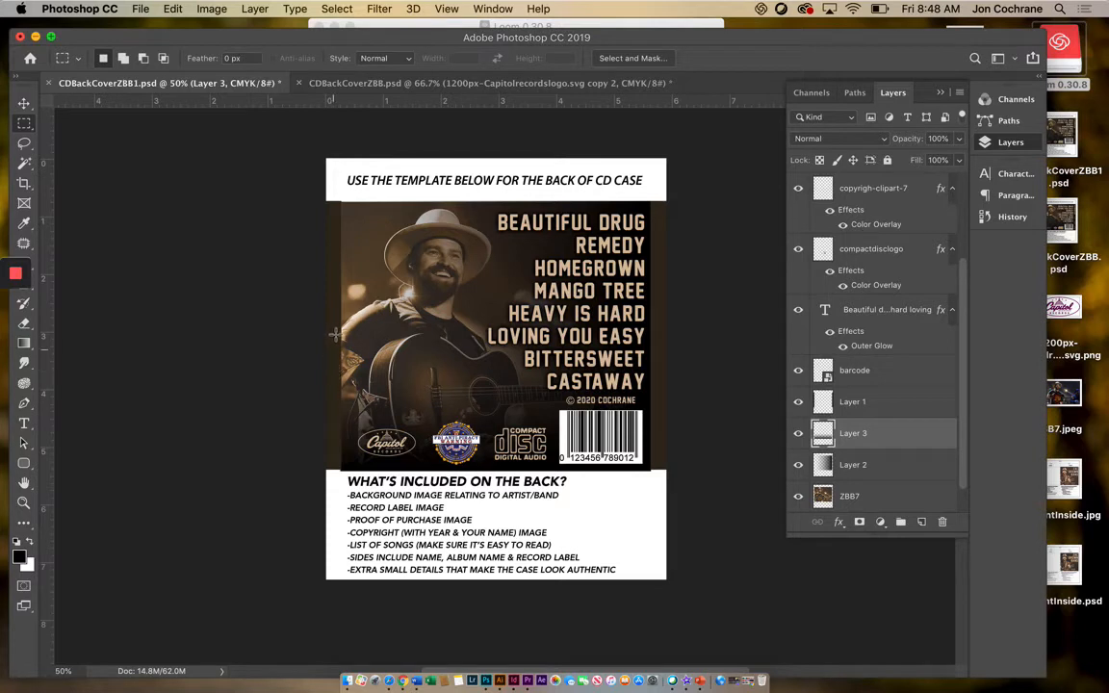
Add the text "zac brown band" over the guitar in New Athletic M54 at 9 pt, coloured with the tan sampled from the song list
{"action": "left_click", "coordinate": [24, 423]}
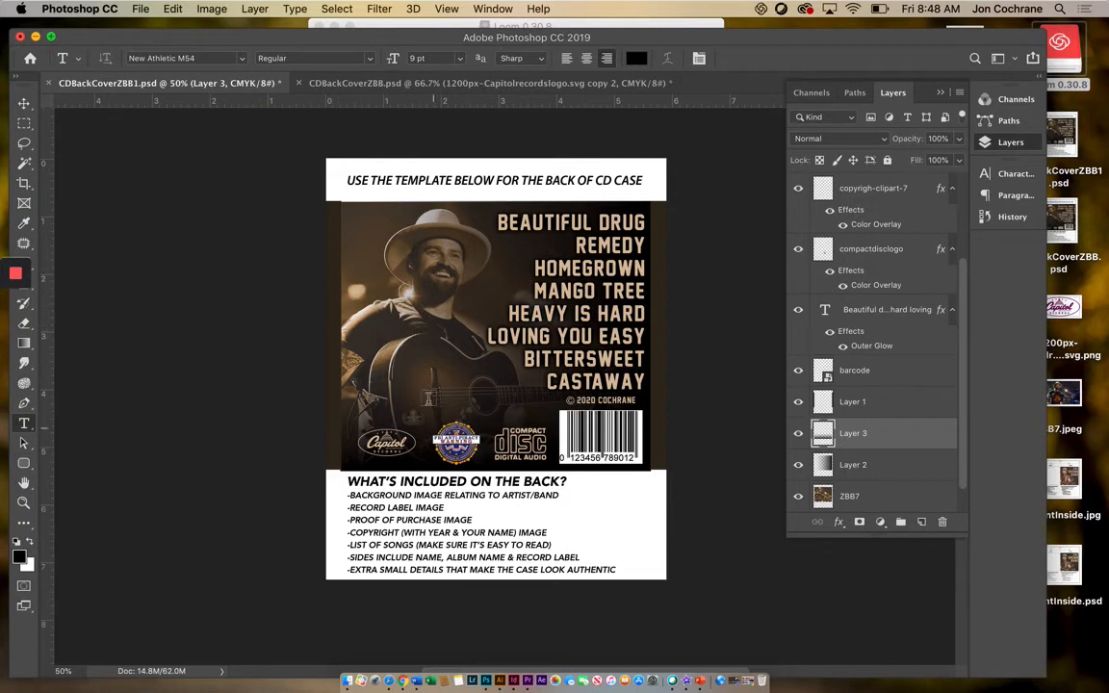
{"action": "left_click", "coordinate": [405, 363]}
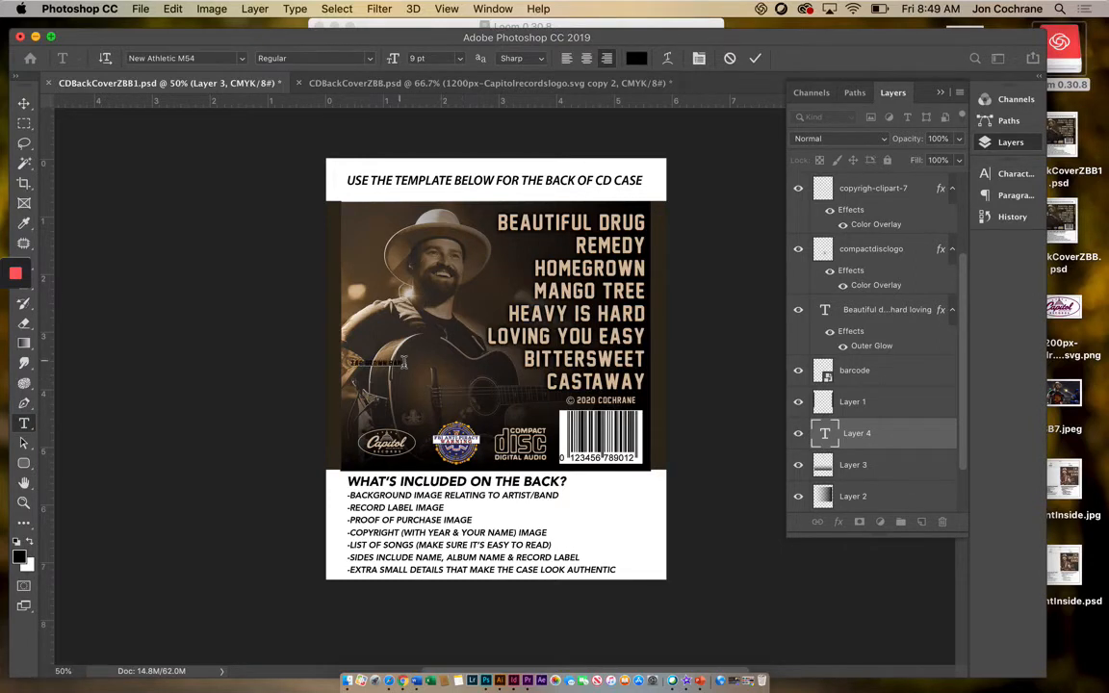
{"action": "left_click_drag", "start_coordinate": [406, 363], "coordinate": [342, 368]}
{"action": "left_click", "coordinate": [636, 57]}
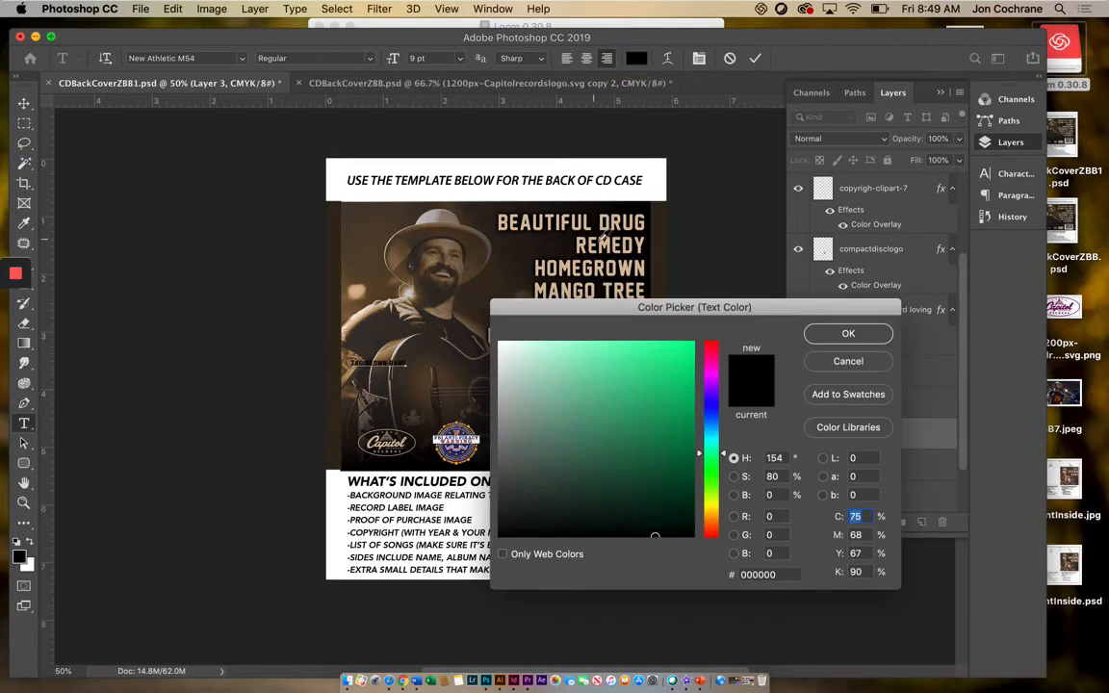
{"action": "left_click", "coordinate": [606, 239]}
{"action": "left_click", "coordinate": [849, 333]}
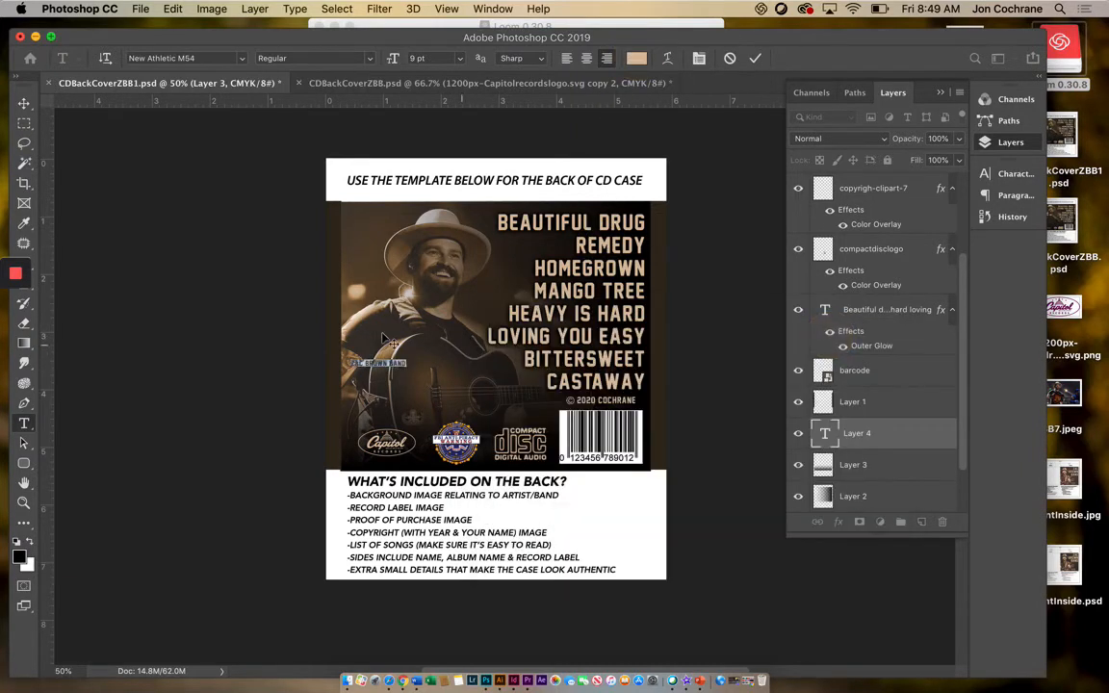
{"action": "left_click", "coordinate": [24, 103]}
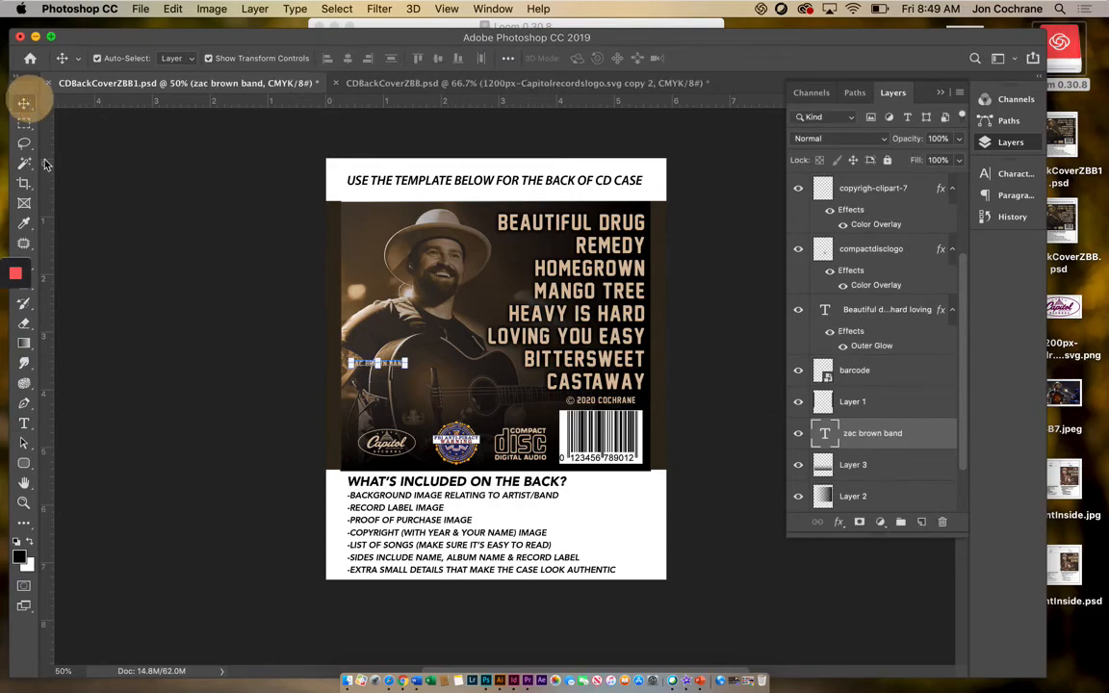
Rotate the band name to -90°, move it onto the lower left side strip, and scale it to about 142.52% width and 212.79% height
{"action": "left_click", "coordinate": [24, 502]}
{"action": "left_click", "coordinate": [429, 404]}
{"action": "left_click", "coordinate": [452, 383]}
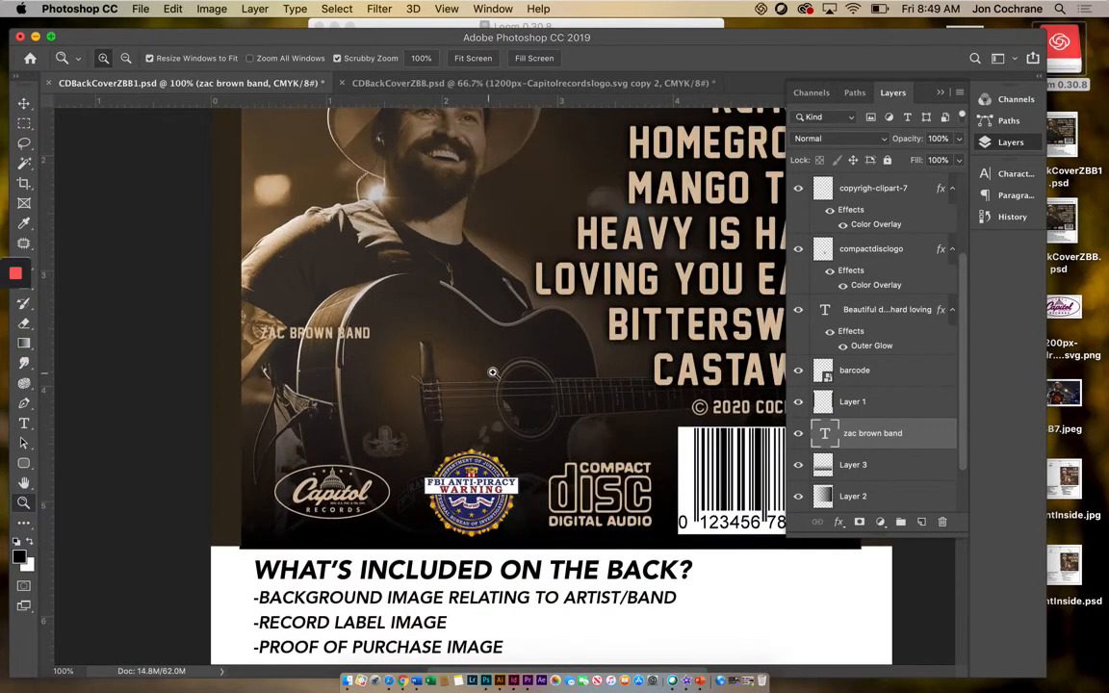
{"action": "scroll", "coordinate": [411, 301], "scroll_direction": "up", "scroll_amount": 3}
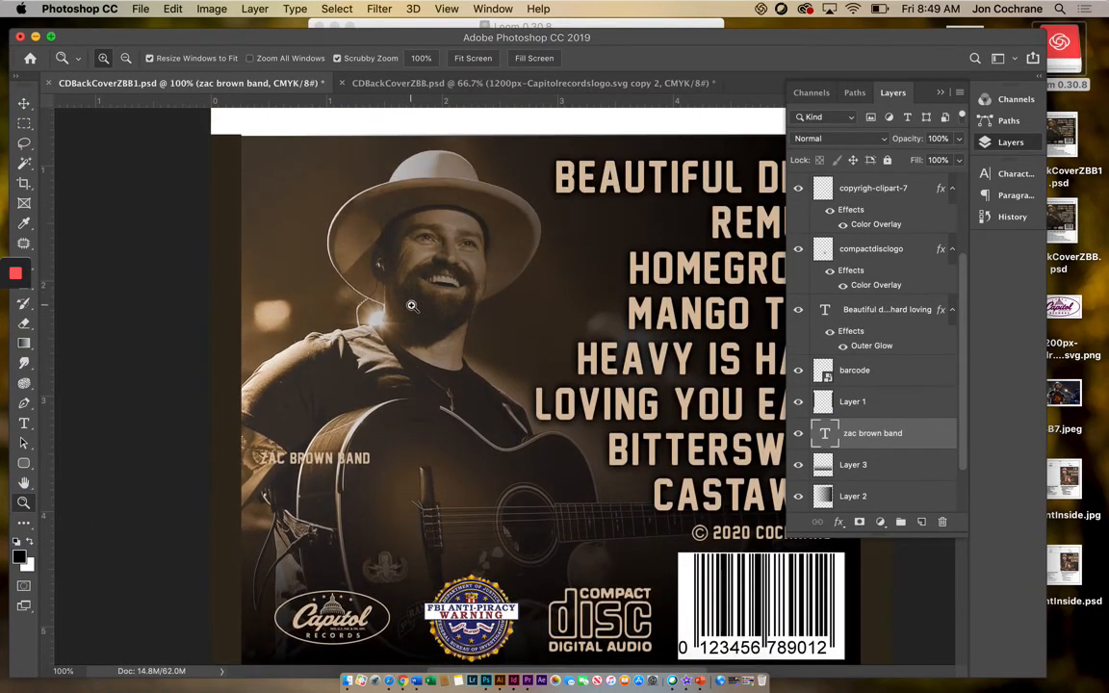
{"action": "left_click", "coordinate": [412, 403], "text": "alt"}
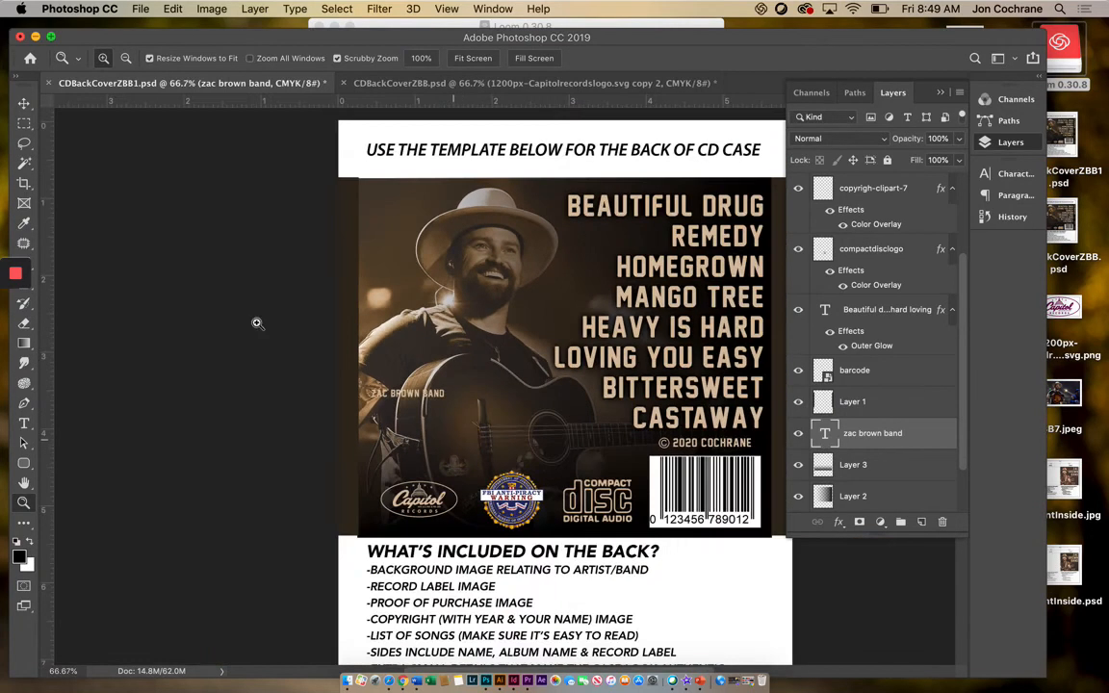
{"action": "left_click", "coordinate": [25, 103]}
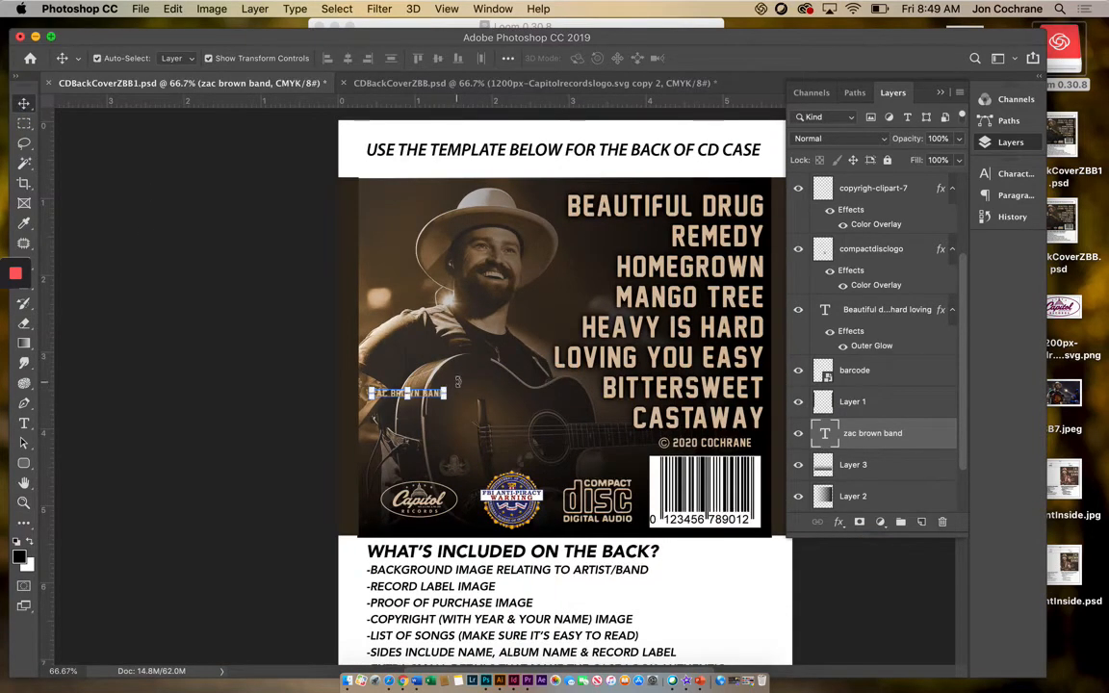
{"action": "left_click_drag", "start_coordinate": [457, 382], "coordinate": [389, 316]}
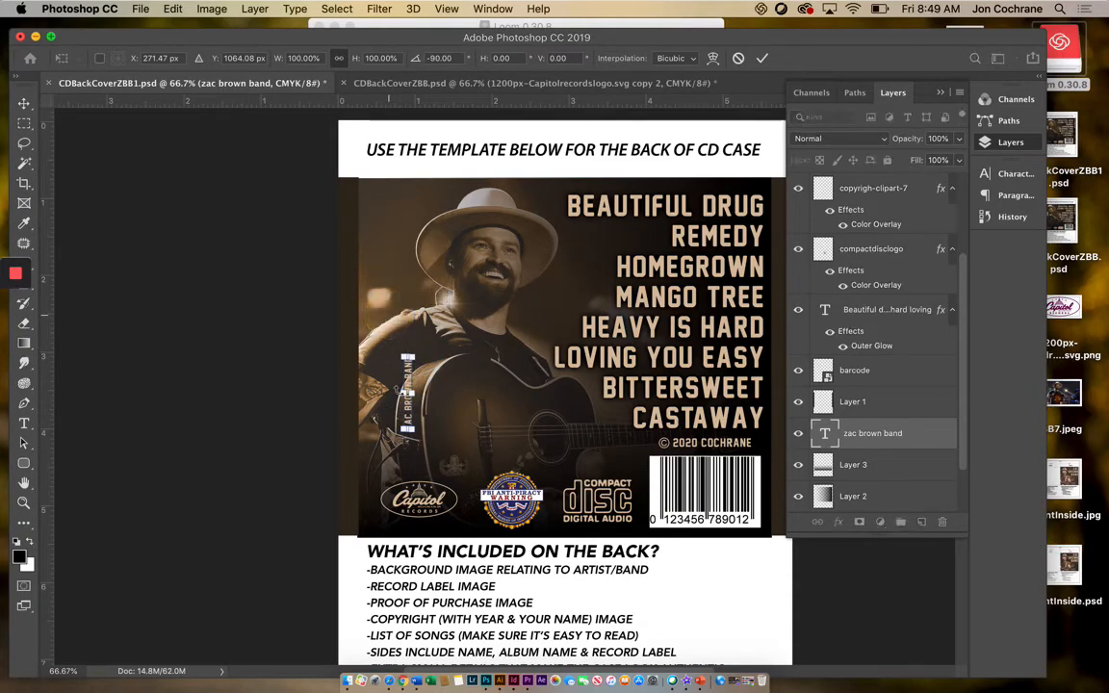
{"action": "left_click_drag", "start_coordinate": [410, 385], "coordinate": [362, 422]}
{"action": "left_click_drag", "start_coordinate": [362, 422], "coordinate": [346, 422]}
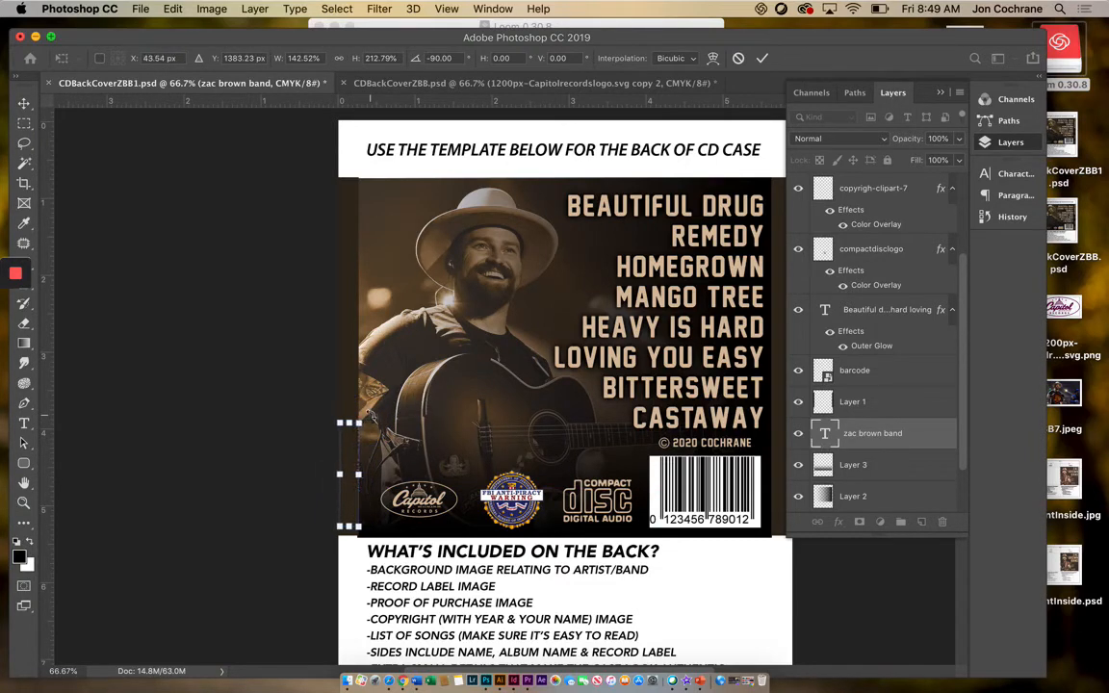
{"action": "key", "text": "Return"}
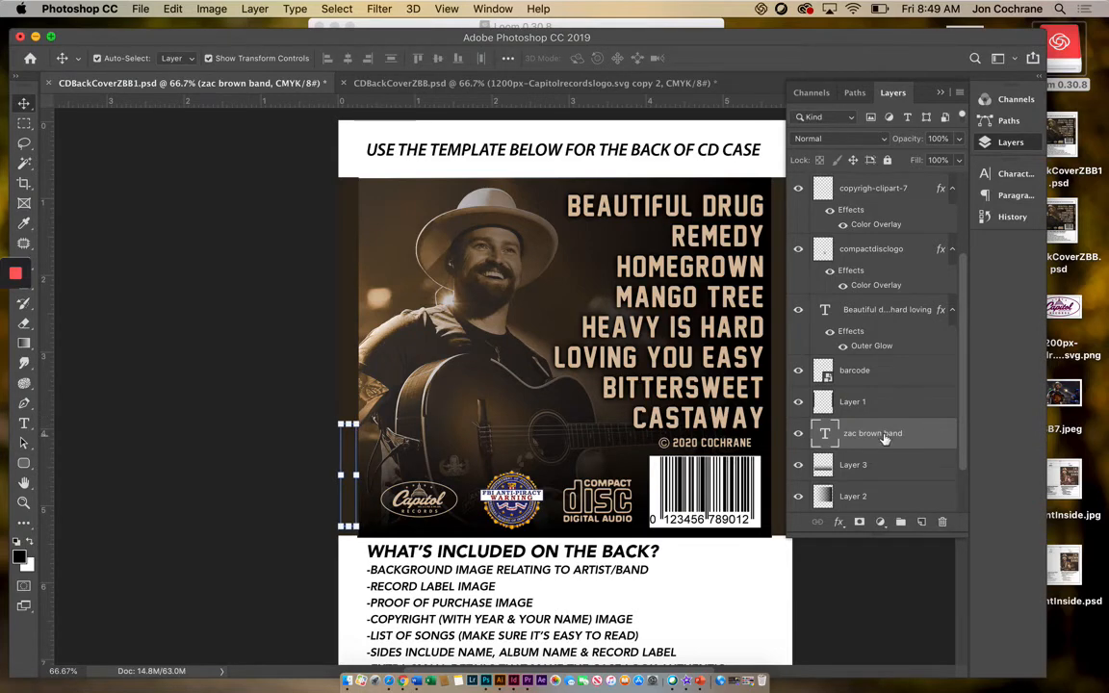
Move the band name layer directly beneath the song list layer and lengthen the text upward along the side strip
{"action": "left_click_drag", "start_coordinate": [886, 433], "coordinate": [869, 472]}
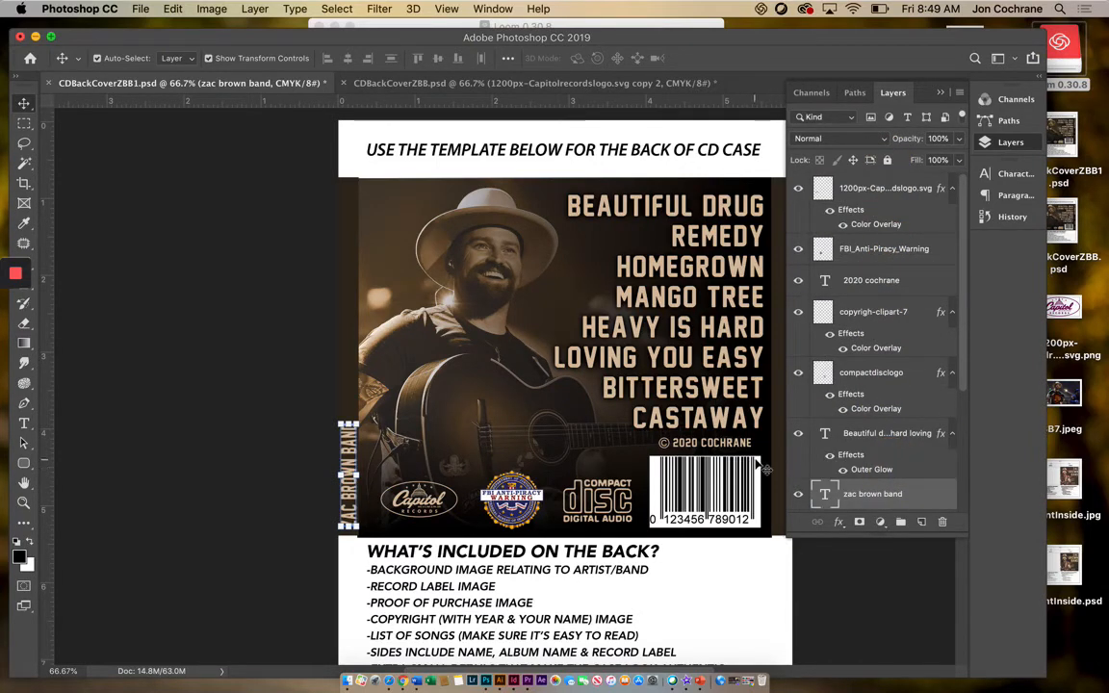
{"action": "left_click_drag", "start_coordinate": [351, 422], "coordinate": [353, 400]}
{"action": "key", "text": "Return"}
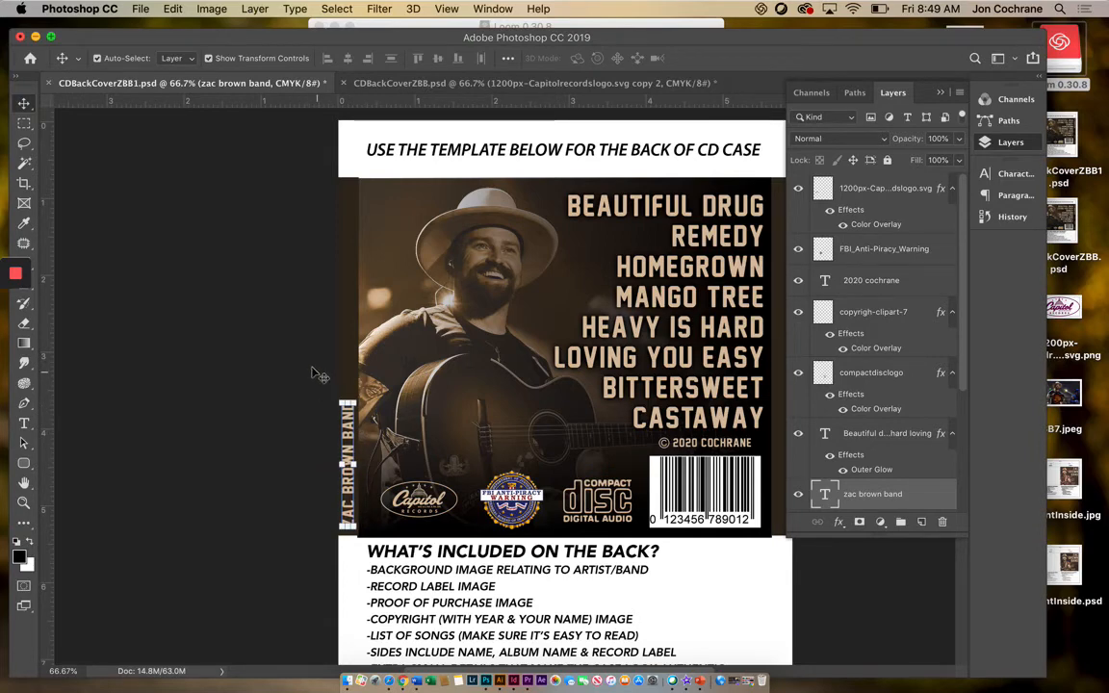
{"action": "left_click", "coordinate": [282, 331]}
Duplicate the band name higher on the left side strip and replace the copy's text with "jeckyl + Hyde"
{"action": "left_click", "coordinate": [347, 426]}
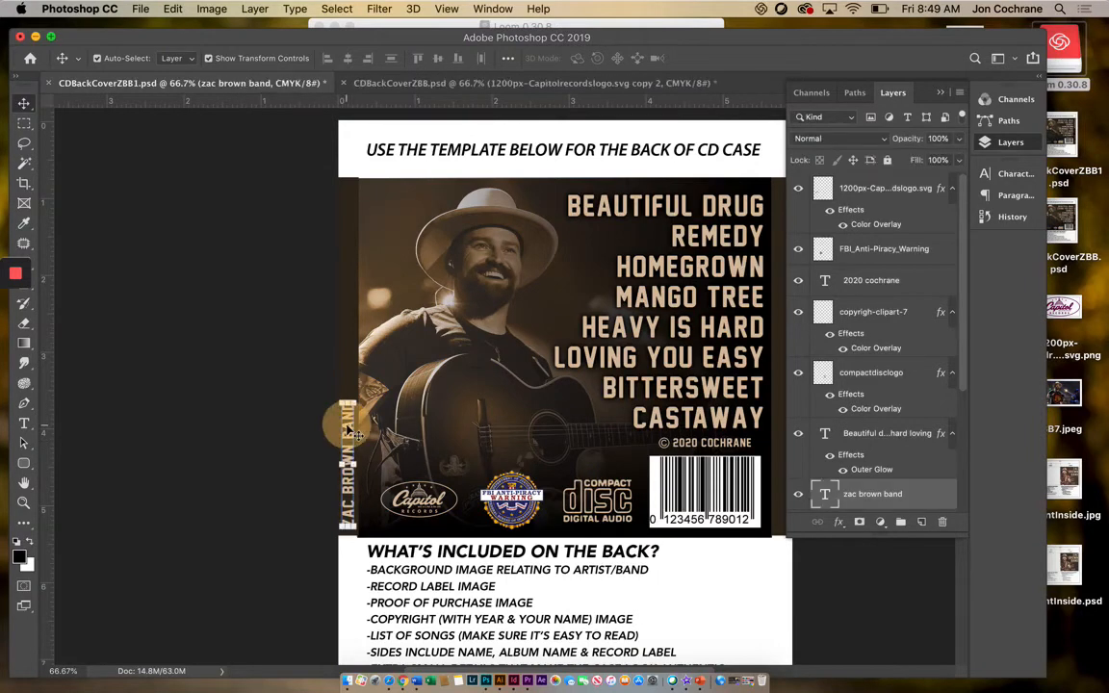
{"action": "left_click_drag", "start_coordinate": [351, 432], "coordinate": [349, 243]}
{"action": "left_click", "coordinate": [24, 424]}
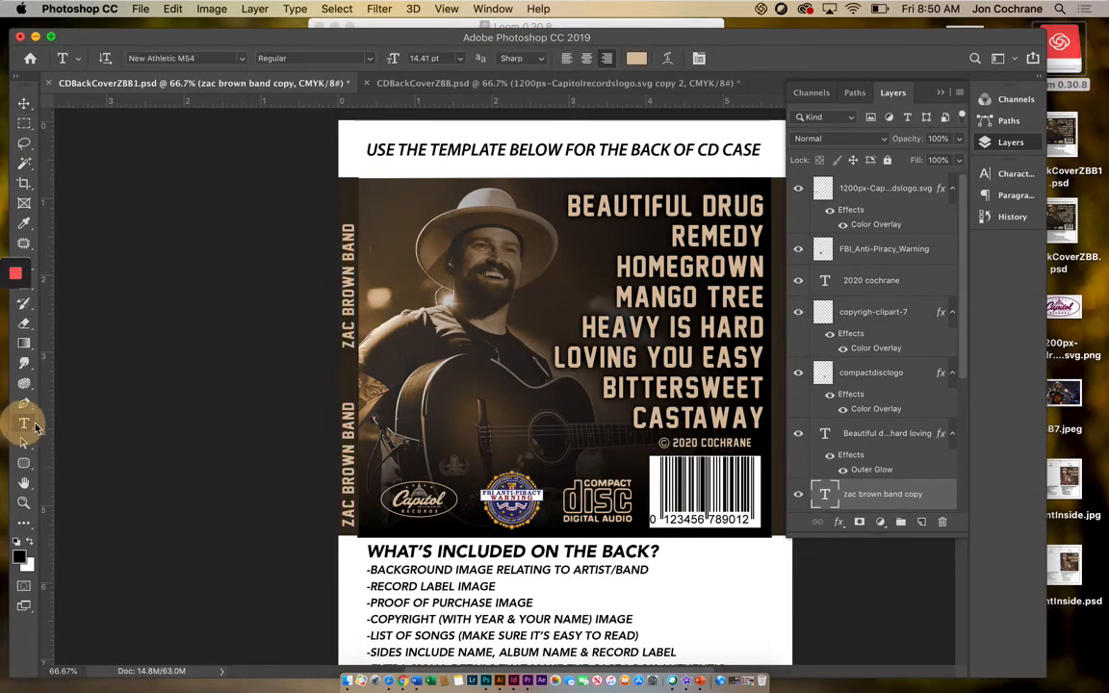
{"action": "triple_click", "coordinate": [347, 334]}
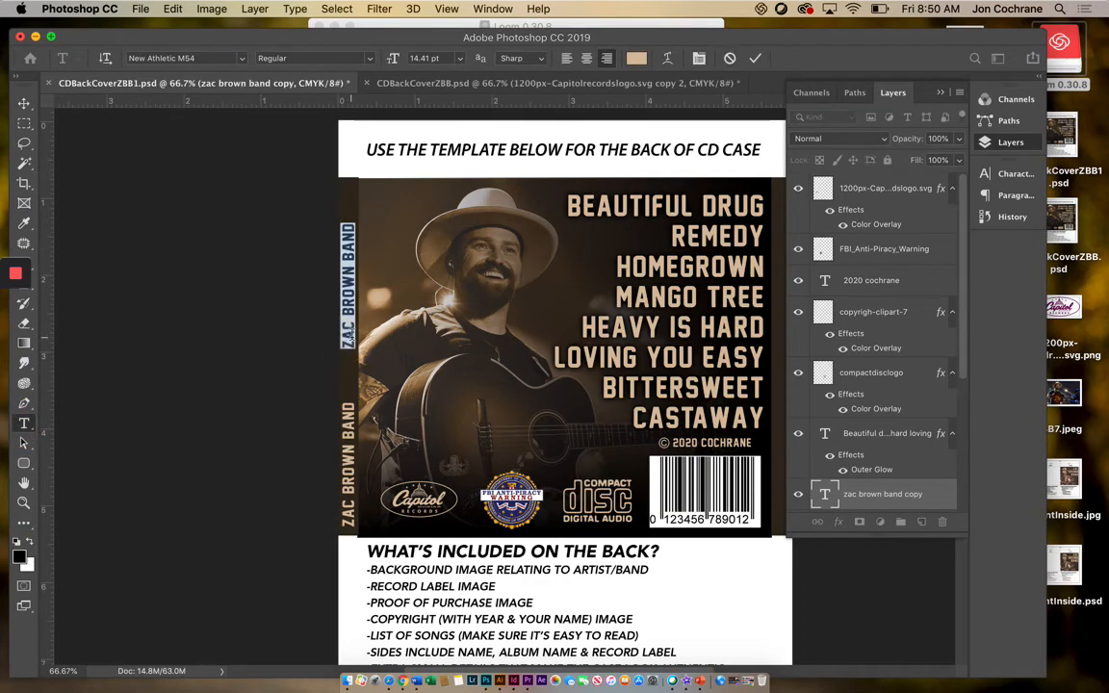
{"action": "key", "text": "BackSpace"}
{"action": "type", "text": "JECK"}
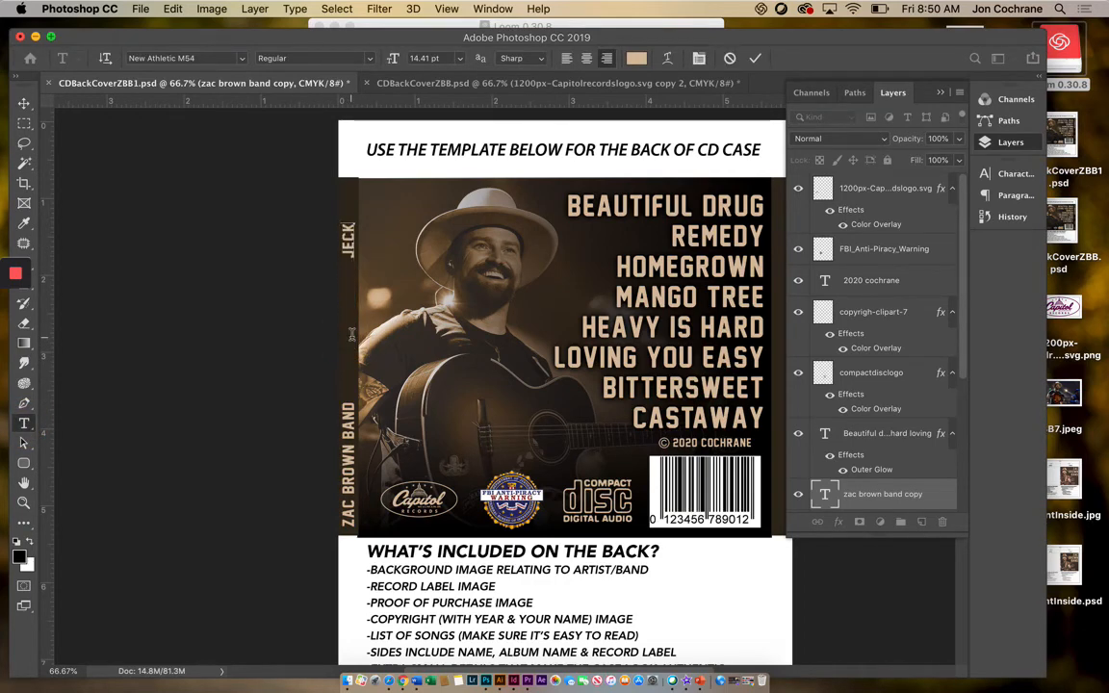
{"action": "type", "text": "YL."}
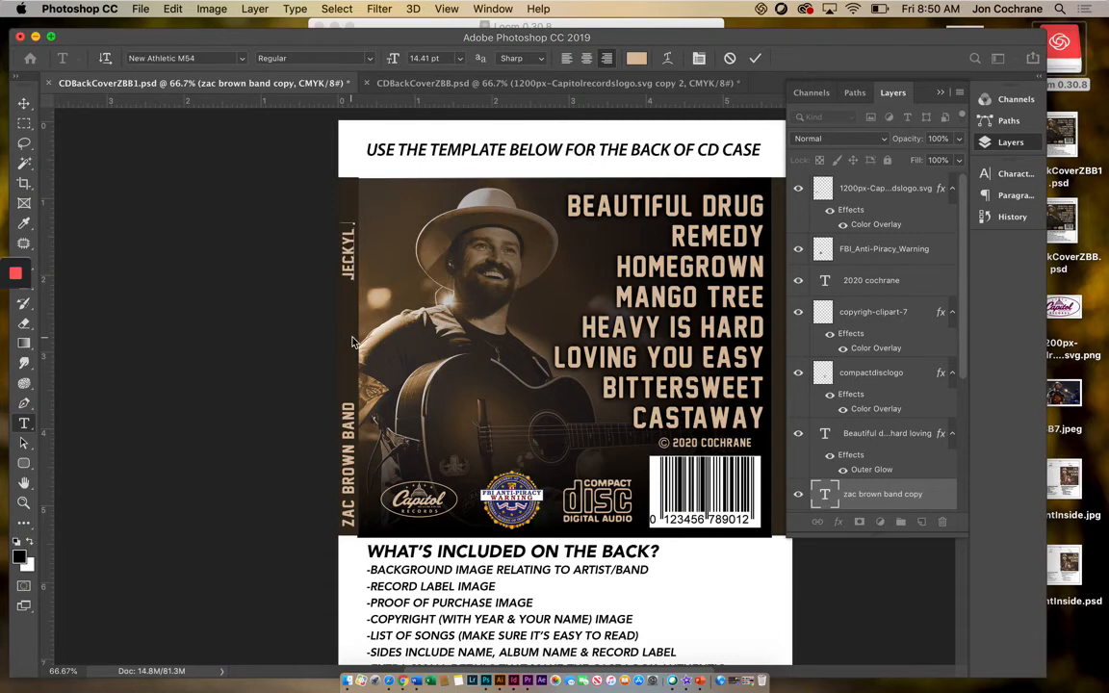
{"action": "type", "text": " HYDE"}
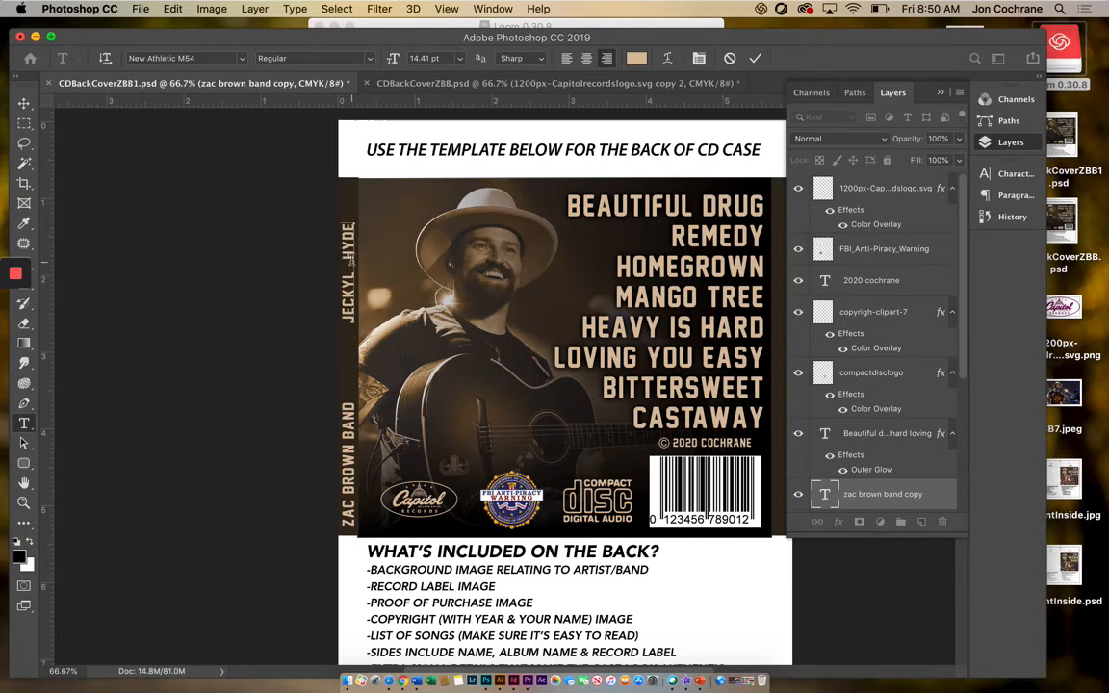
Set only the plus sign in the album name to the Bebas Neue font and commit the text
{"action": "left_click", "coordinate": [347, 262]}
{"action": "left_click", "coordinate": [237, 61]}
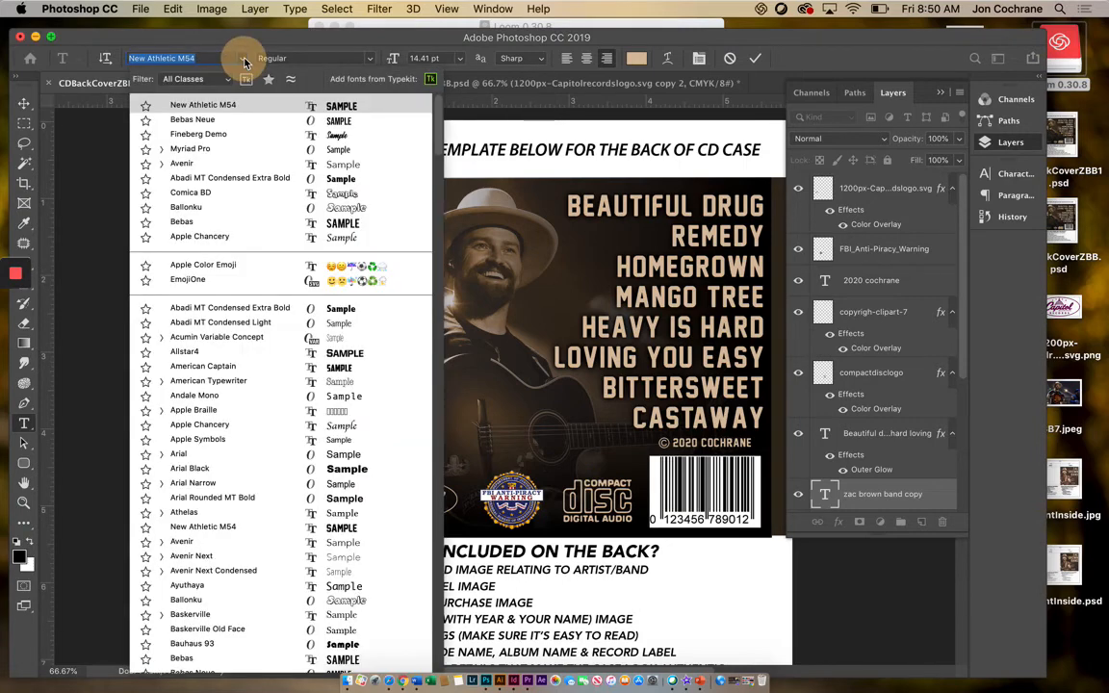
{"action": "left_click", "coordinate": [222, 116]}
{"action": "left_click", "coordinate": [24, 103]}
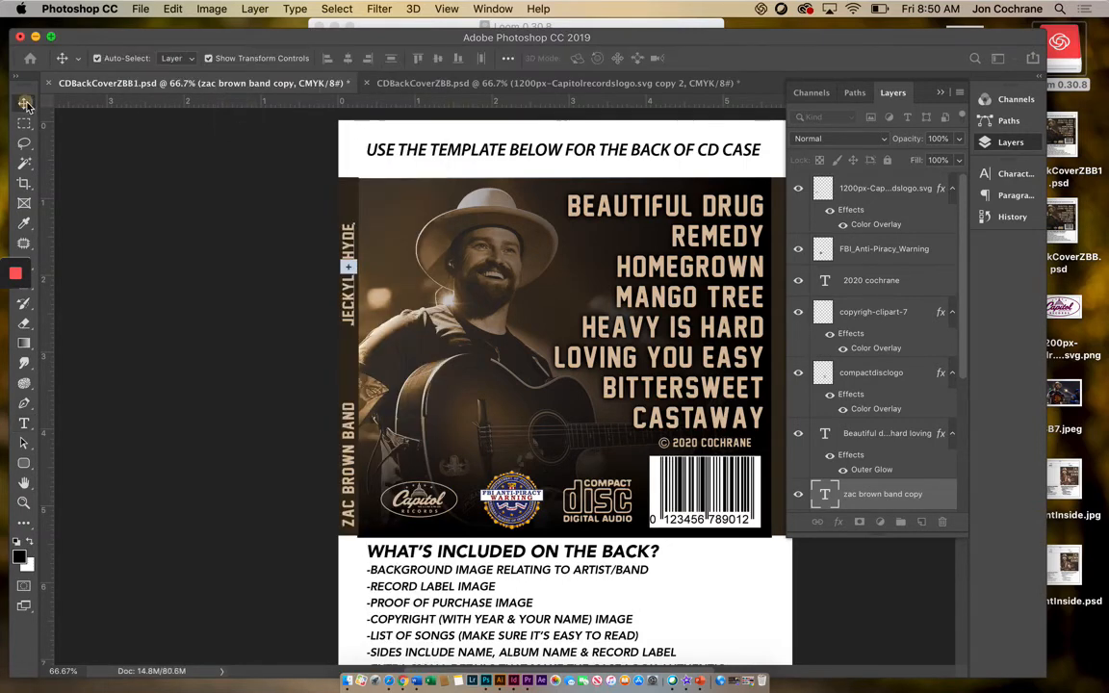
{"action": "left_click", "coordinate": [356, 223]}
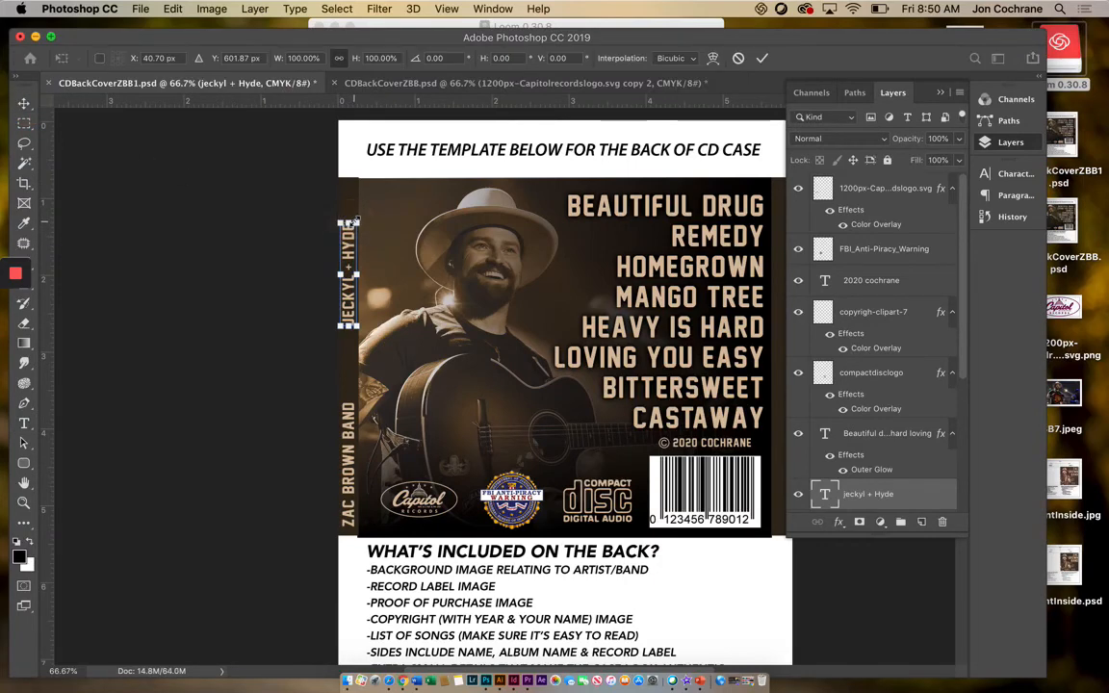
{"action": "left_click", "coordinate": [357, 223]}
{"action": "left_click", "coordinate": [271, 245]}
{"action": "left_click_drag", "start_coordinate": [350, 298], "coordinate": [350, 298]}
{"action": "left_click", "coordinate": [350, 302]}
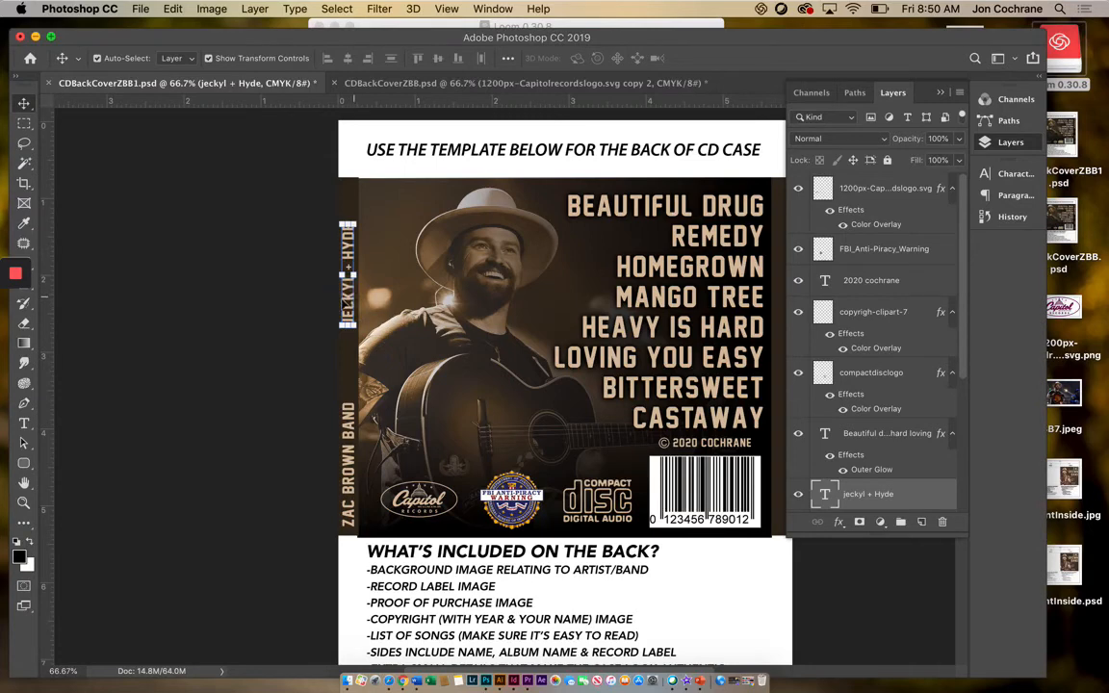
Recolour the whole album name on the side strip to the darker tan a6835a
{"action": "left_click", "coordinate": [24, 423]}
{"action": "left_click", "coordinate": [348, 287]}
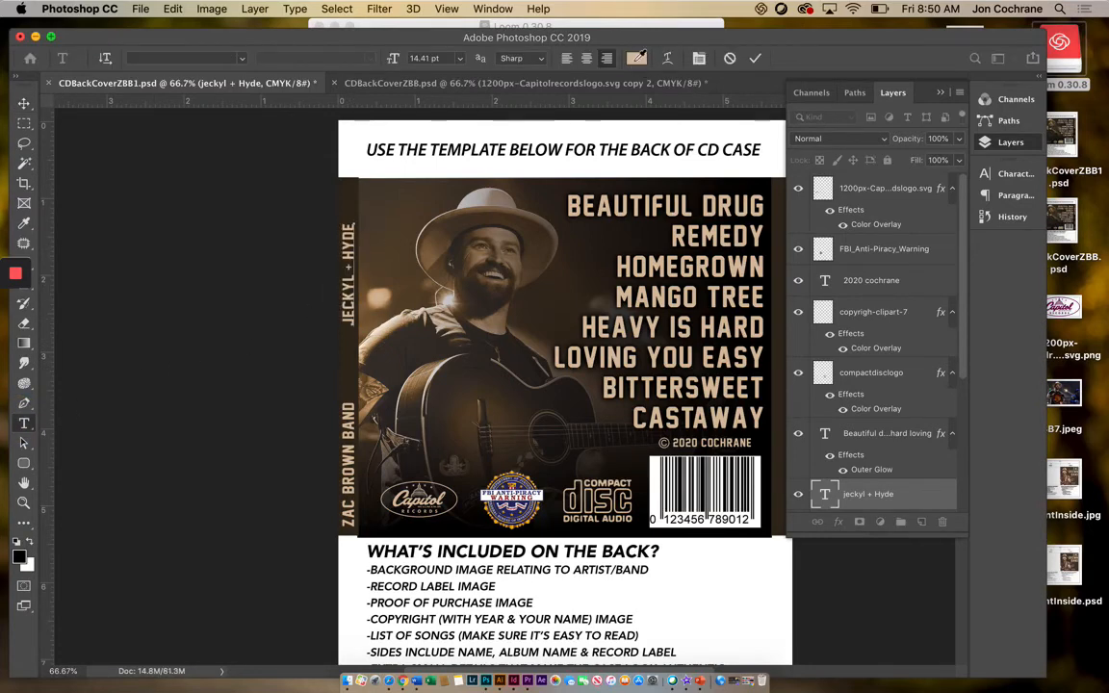
{"action": "left_click", "coordinate": [637, 57]}
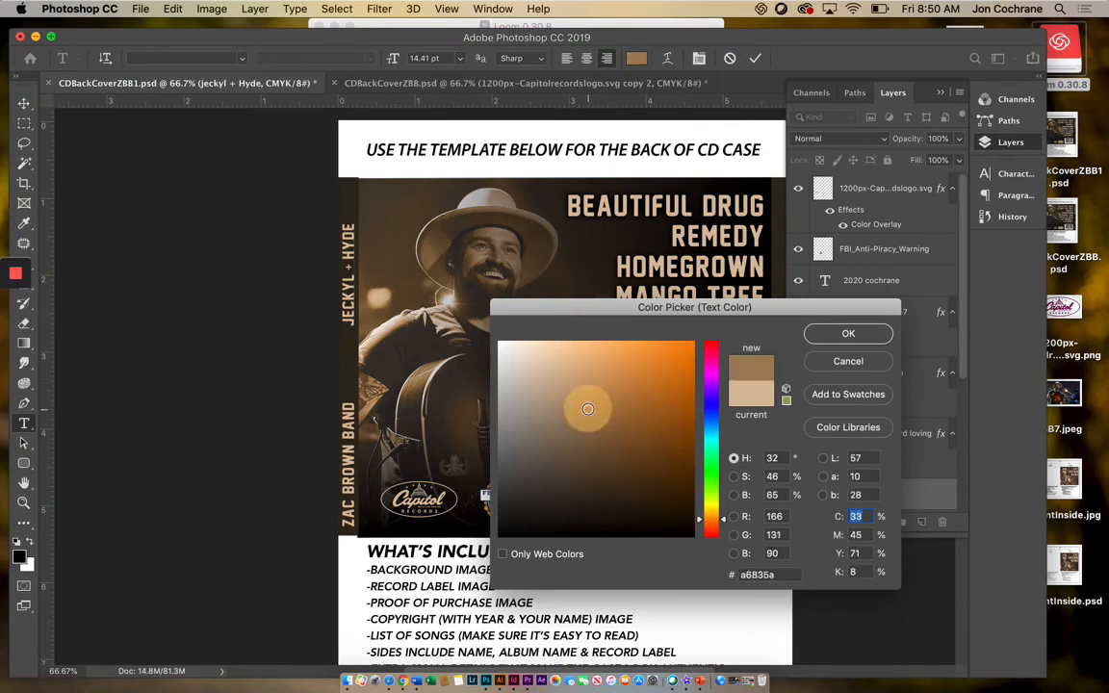
{"action": "left_click", "coordinate": [592, 412]}
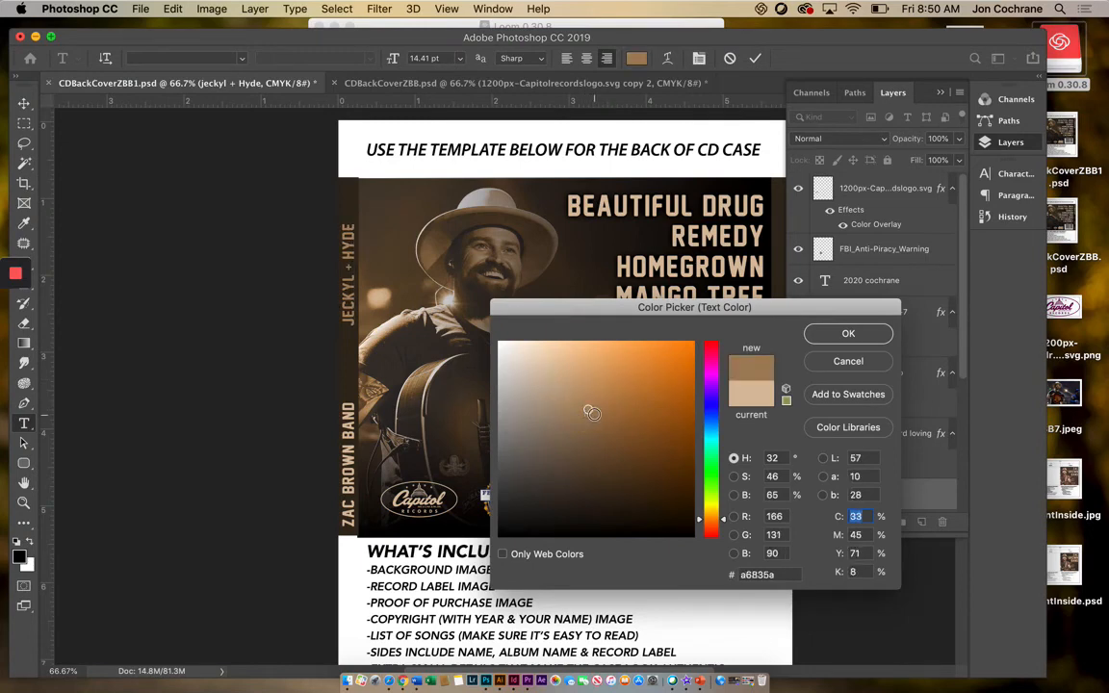
{"action": "left_click", "coordinate": [845, 333]}
{"action": "left_click", "coordinate": [24, 103]}
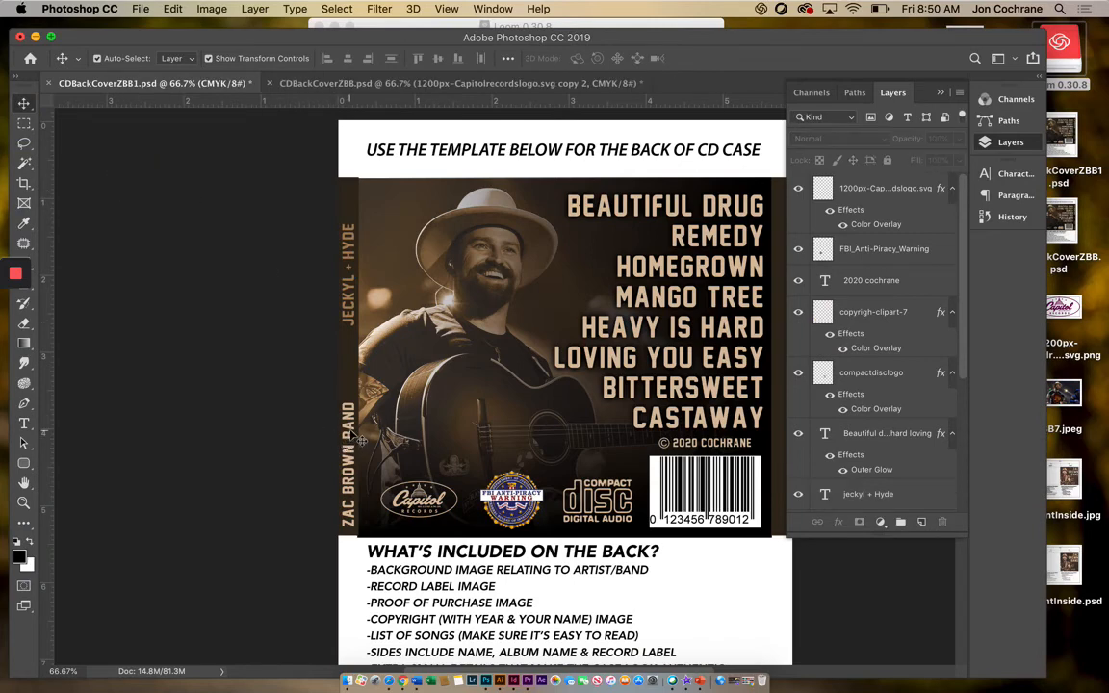
Shift the album name and band name up the left side strip, leaving a gap between them near the strip's middle
{"action": "left_click_drag", "start_coordinate": [356, 439], "coordinate": [352, 405]}
{"action": "left_click_drag", "start_coordinate": [348, 287], "coordinate": [347, 254]}
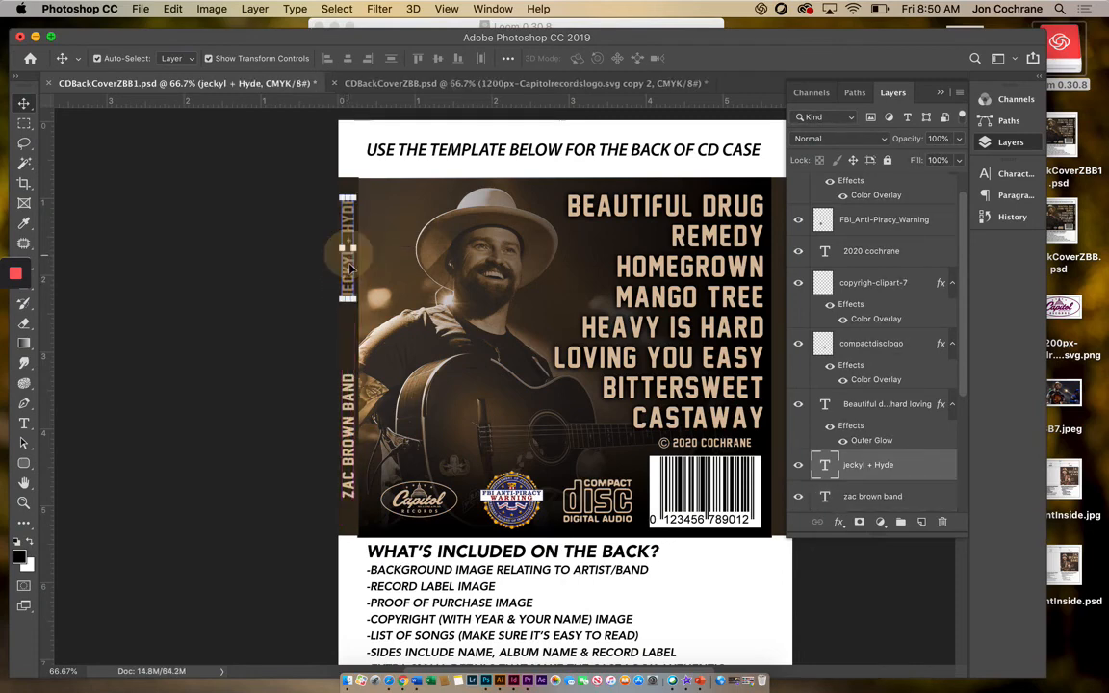
{"action": "left_click", "coordinate": [351, 408]}
{"action": "left_click_drag", "start_coordinate": [356, 414], "coordinate": [353, 426]}
Duplicate the Capitol Records logo, shrink and rotate the copy to run vertically, and place it between the two names on the left strip
{"action": "left_click", "coordinate": [419, 500]}
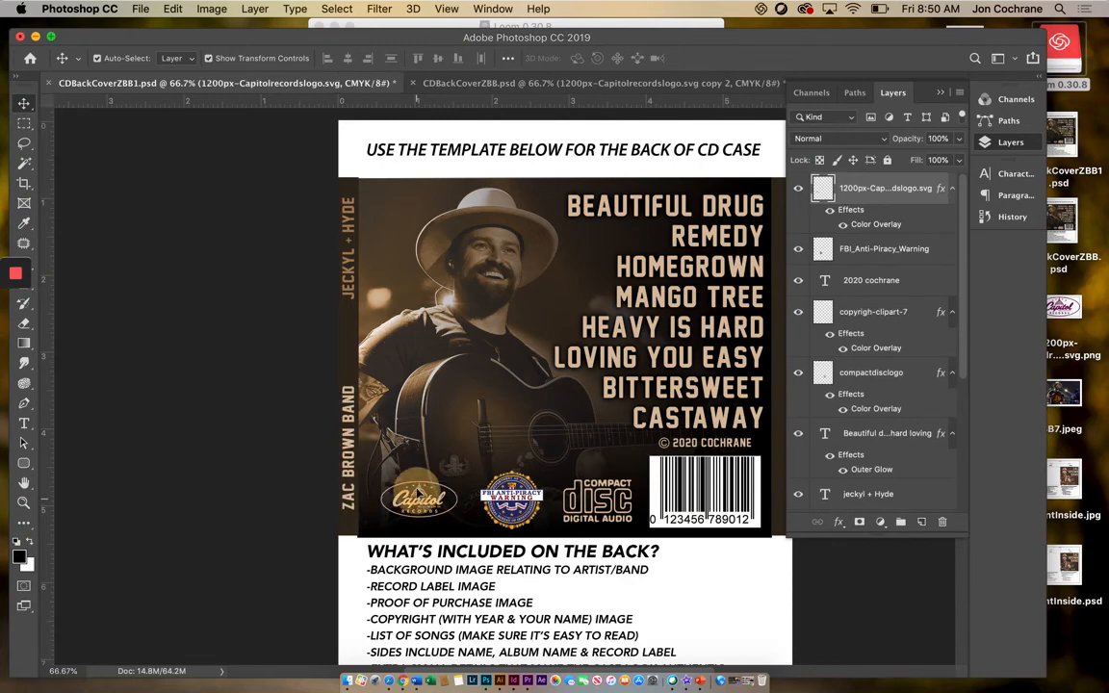
{"action": "left_click_drag", "start_coordinate": [419, 500], "coordinate": [408, 369]}
{"action": "key", "text": "Return"}
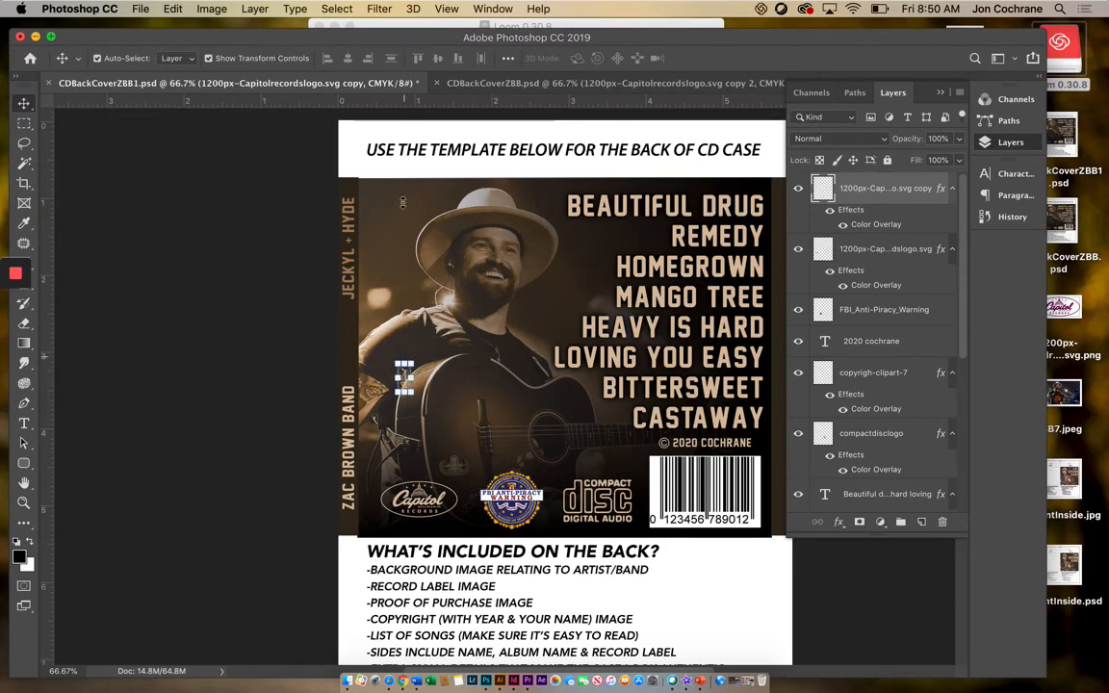
{"action": "left_click", "coordinate": [208, 58]}
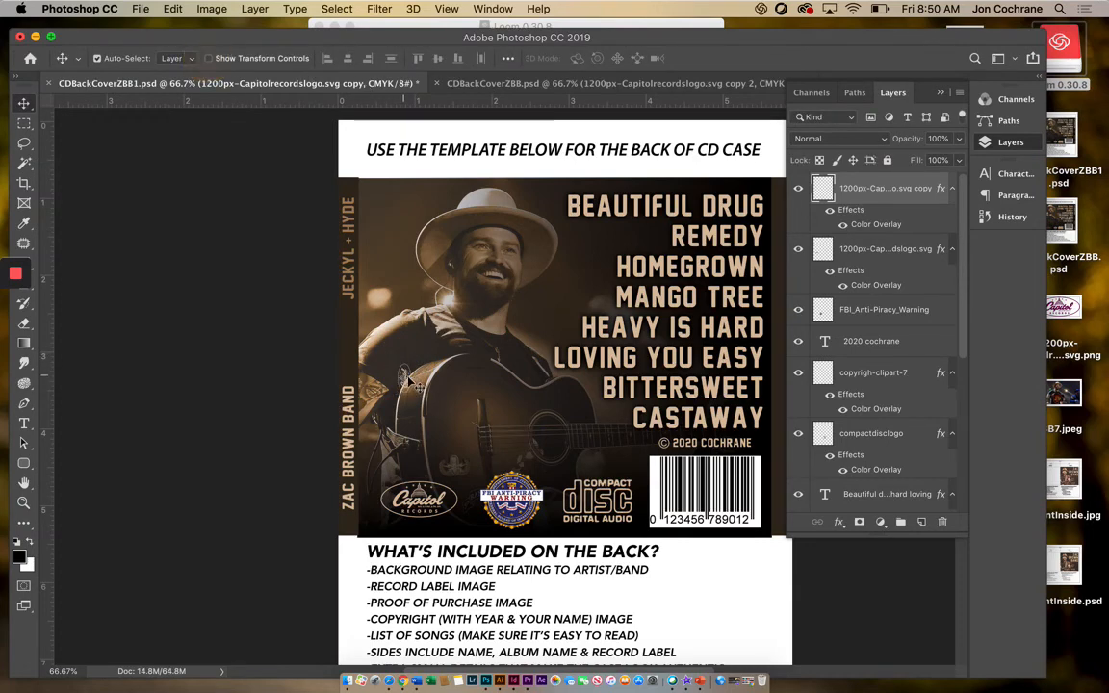
{"action": "left_click_drag", "start_coordinate": [408, 382], "coordinate": [355, 352]}
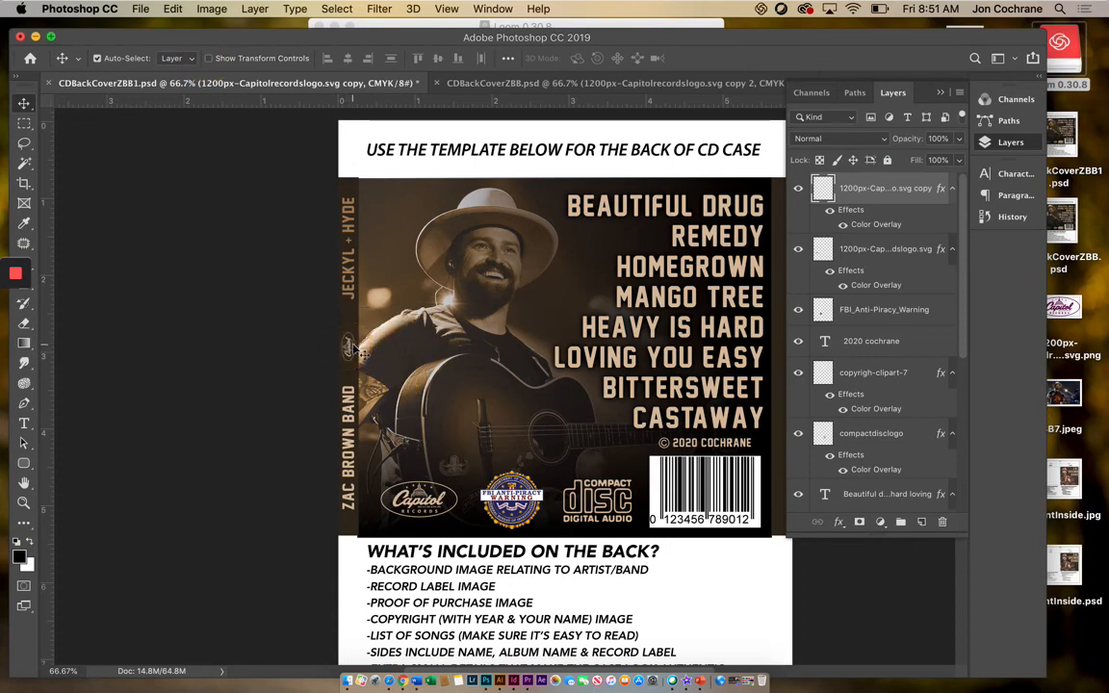
Select the album name, small Capitol logo and band name on the left strip together and duplicate them over the photo
{"action": "left_click", "coordinate": [353, 275]}
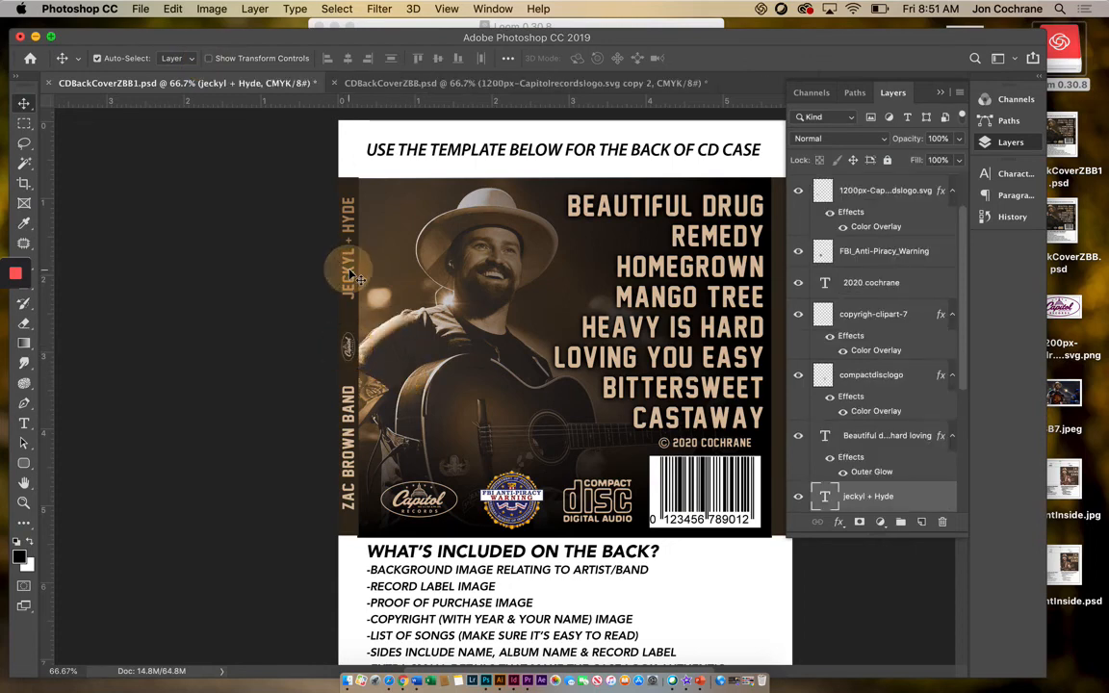
{"action": "left_click", "coordinate": [208, 58]}
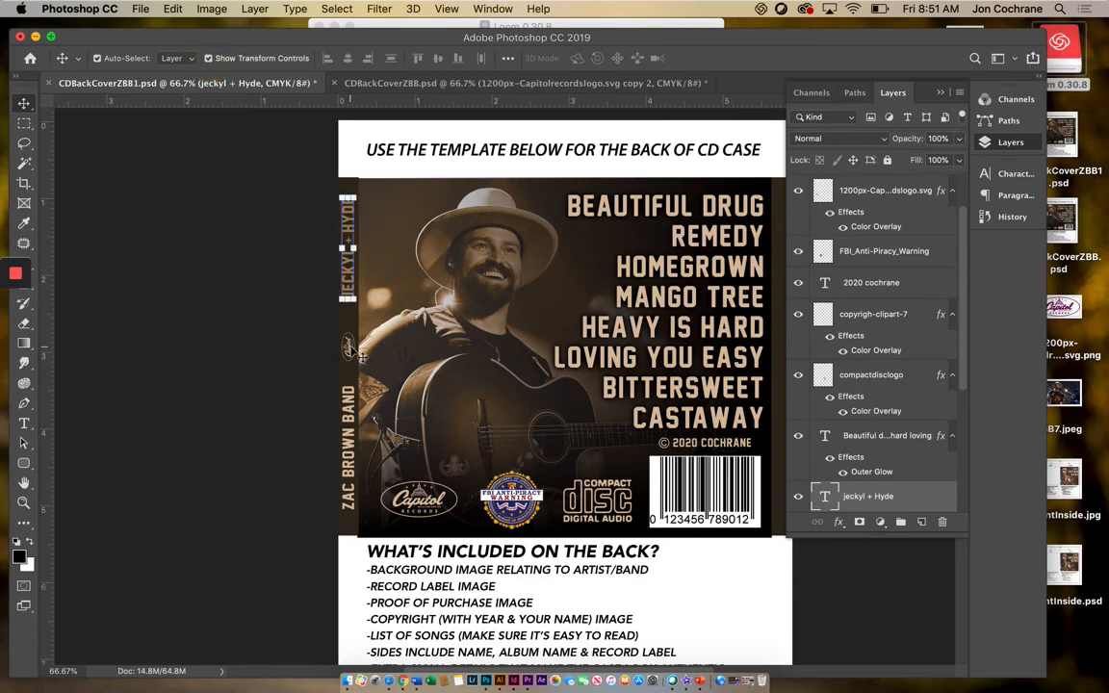
{"action": "left_click", "coordinate": [351, 350], "text": "shift"}
{"action": "left_click", "coordinate": [350, 407], "text": "shift"}
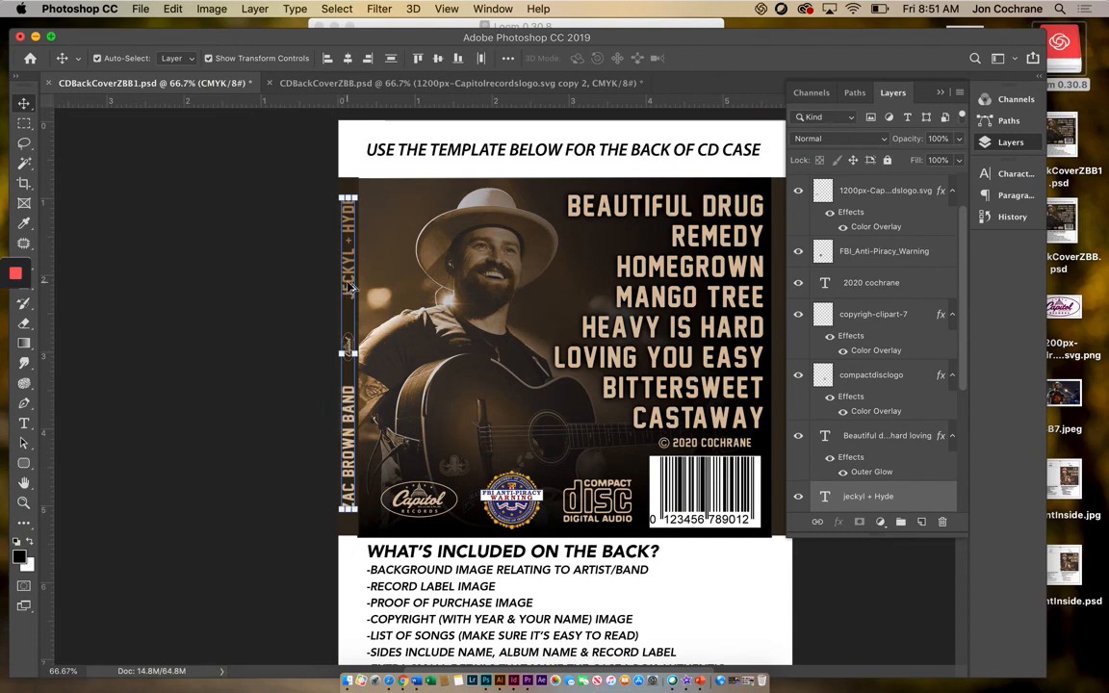
{"action": "left_click_drag", "start_coordinate": [350, 287], "coordinate": [527, 287]}
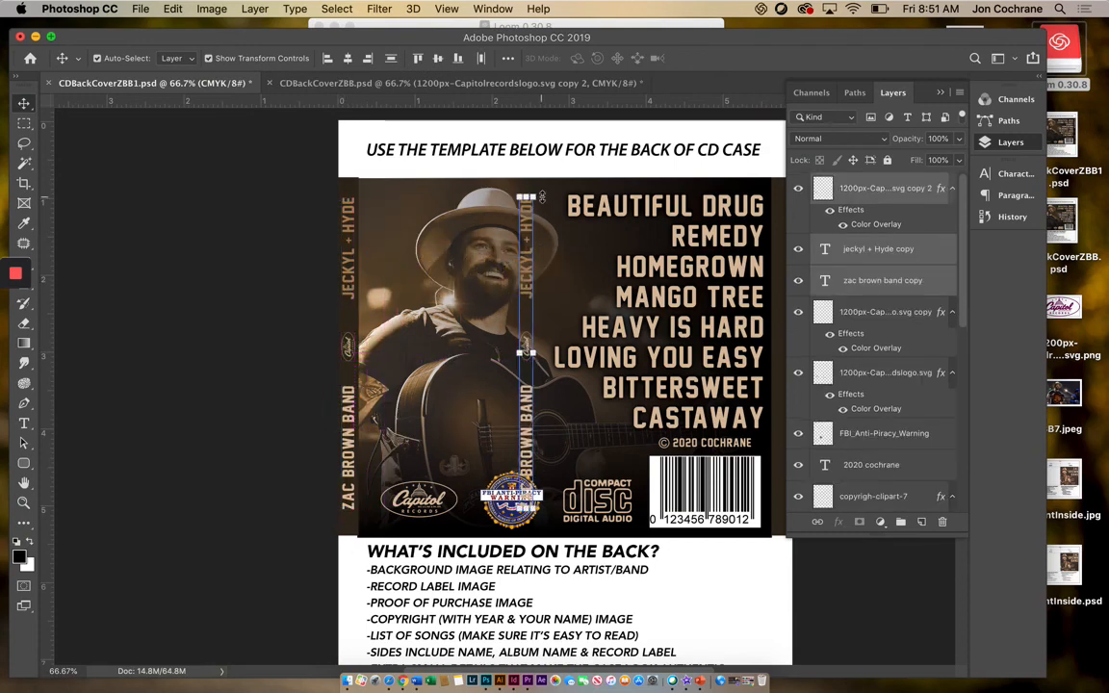
Rotate the copied names and logo 180°, position them along the right side strip, and collapse the layer list
{"action": "key", "text": "super+t"}
{"action": "left_click_drag", "start_coordinate": [544, 195], "coordinate": [511, 510]}
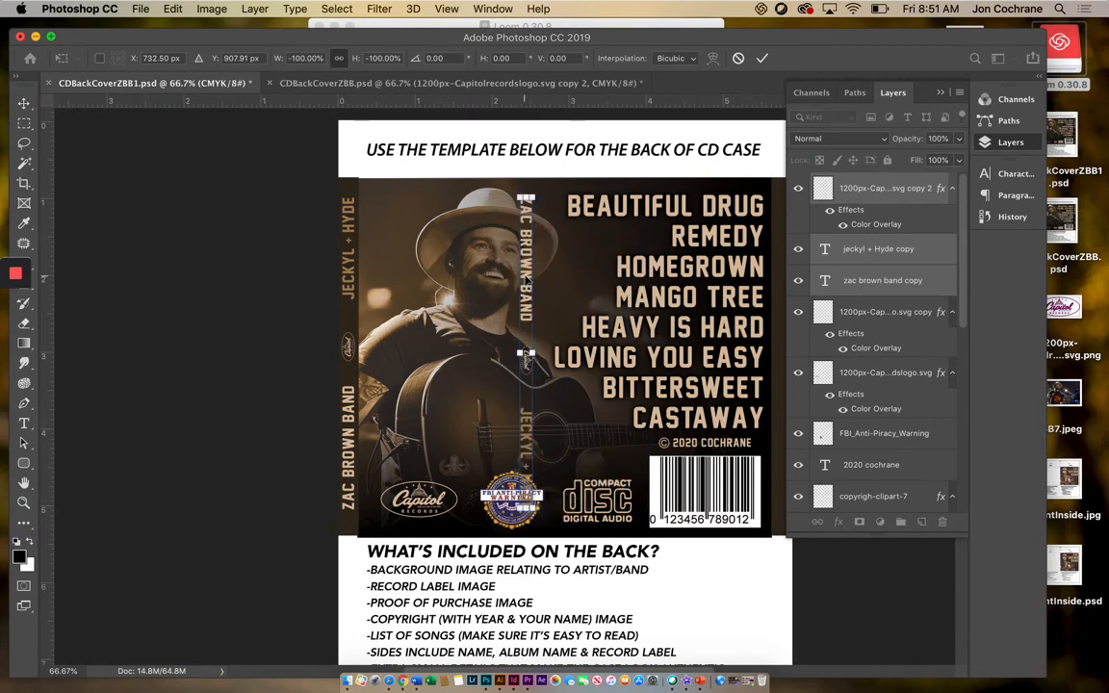
{"action": "left_click_drag", "start_coordinate": [525, 275], "coordinate": [778, 276]}
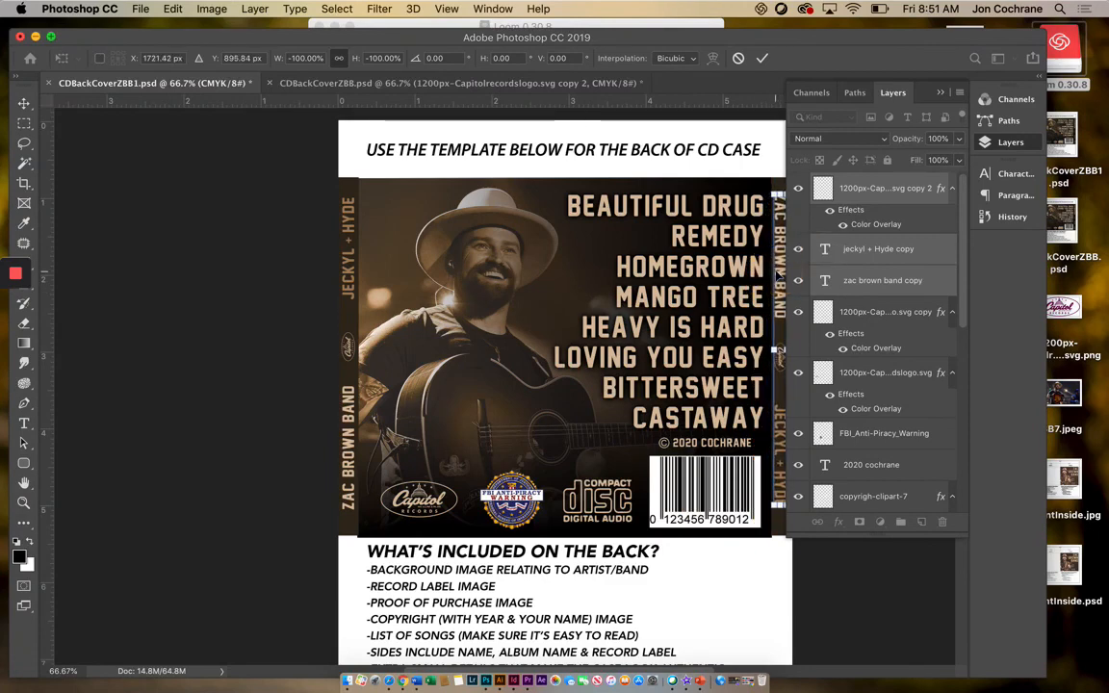
{"action": "left_click", "coordinate": [253, 132]}
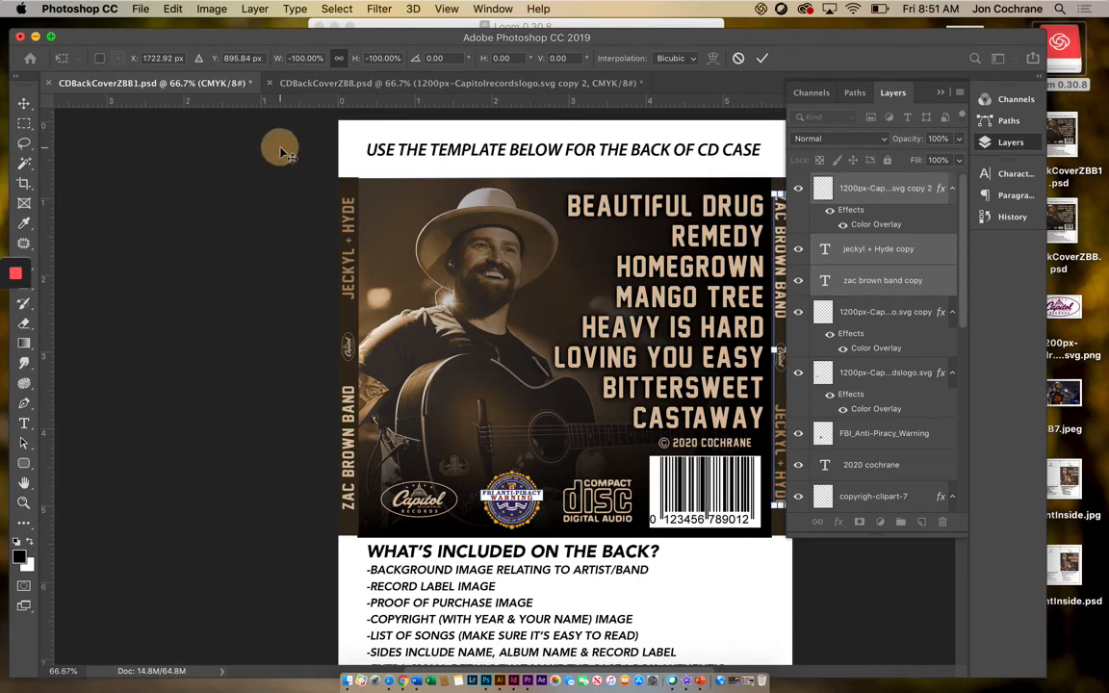
{"action": "left_click", "coordinate": [939, 94]}
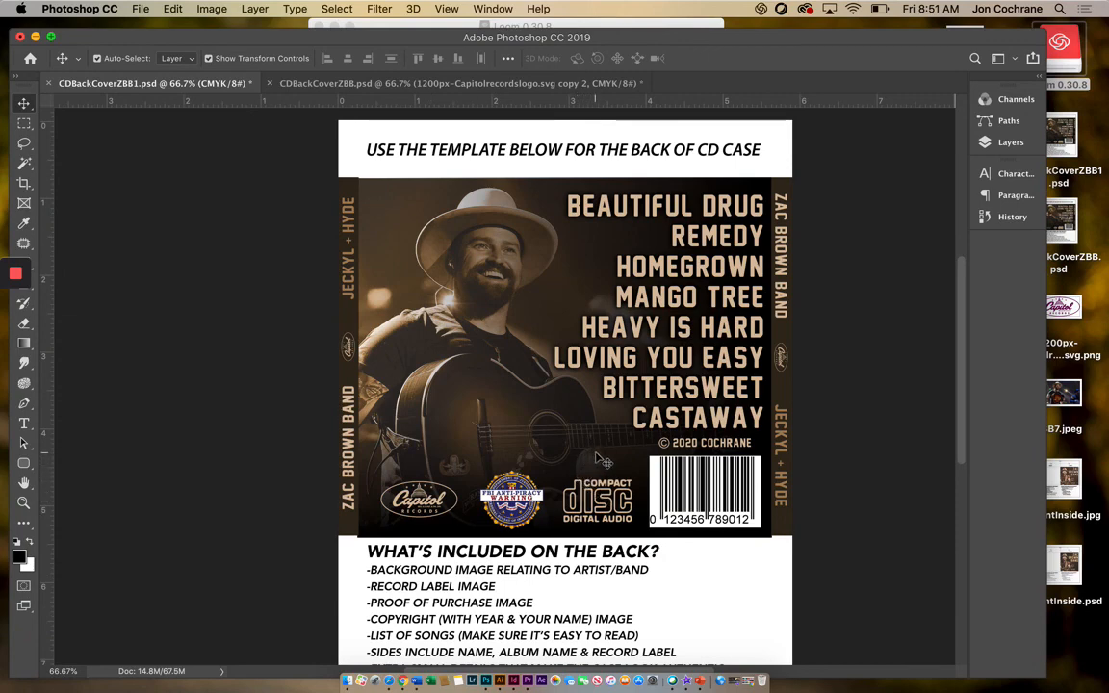
{"action": "mouse_move", "coordinate": [19, 277]}
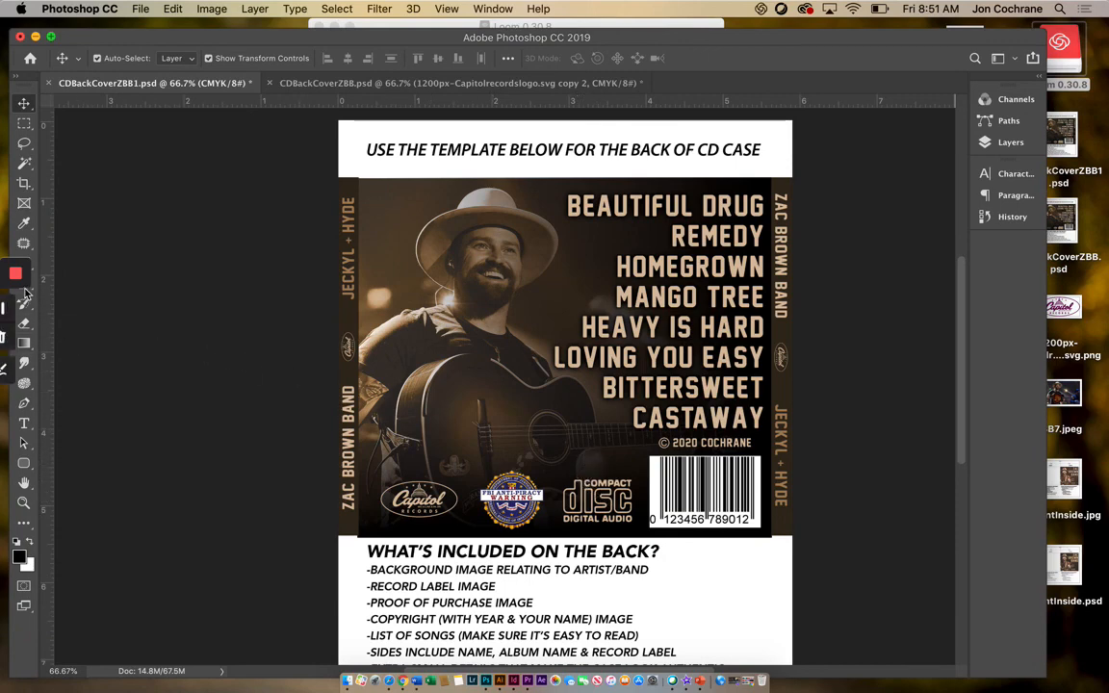